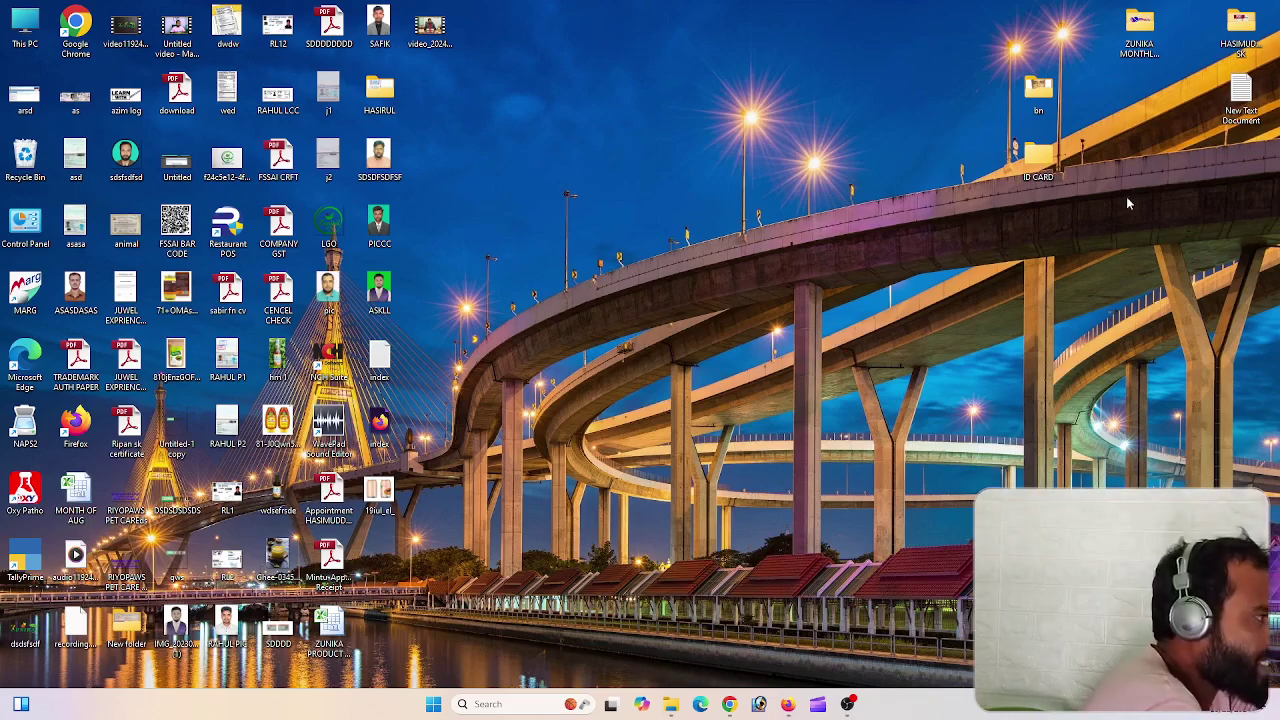
Refresh the desktop, open canva.com in Chrome, and close the Adobe Stock page
right_click(689, 211)
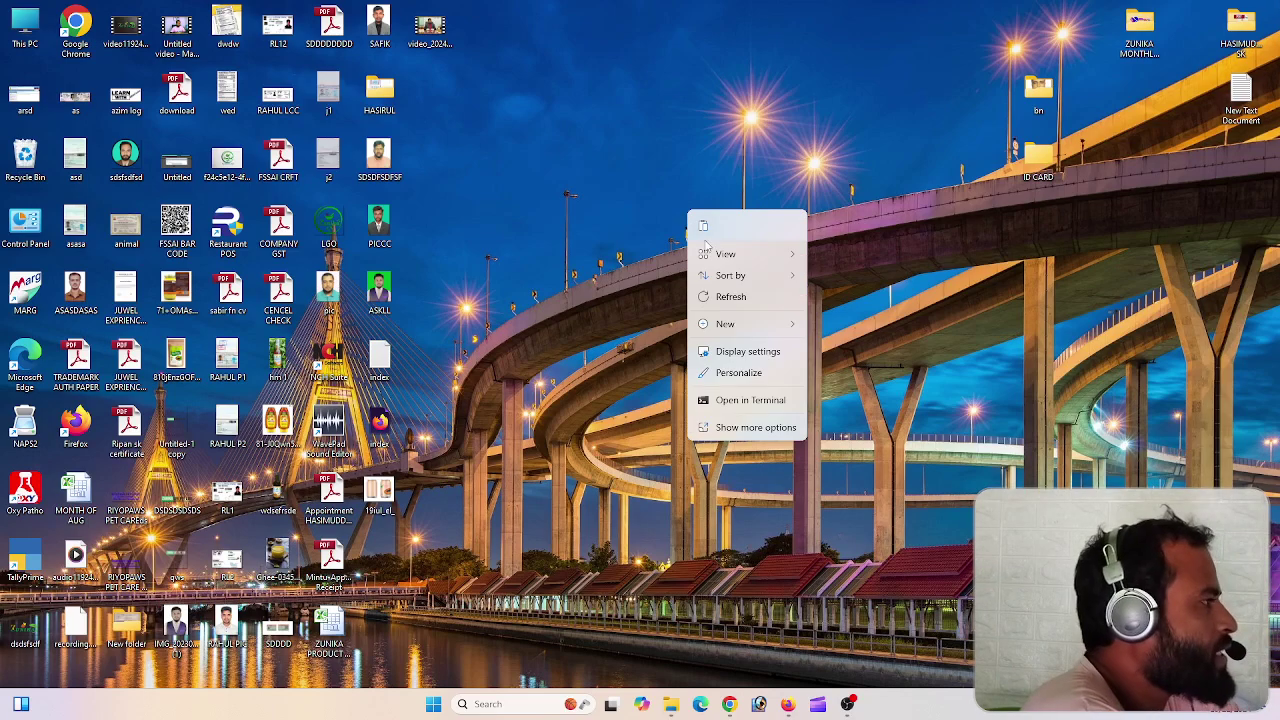
left_click(731, 296)
left_click(731, 704)
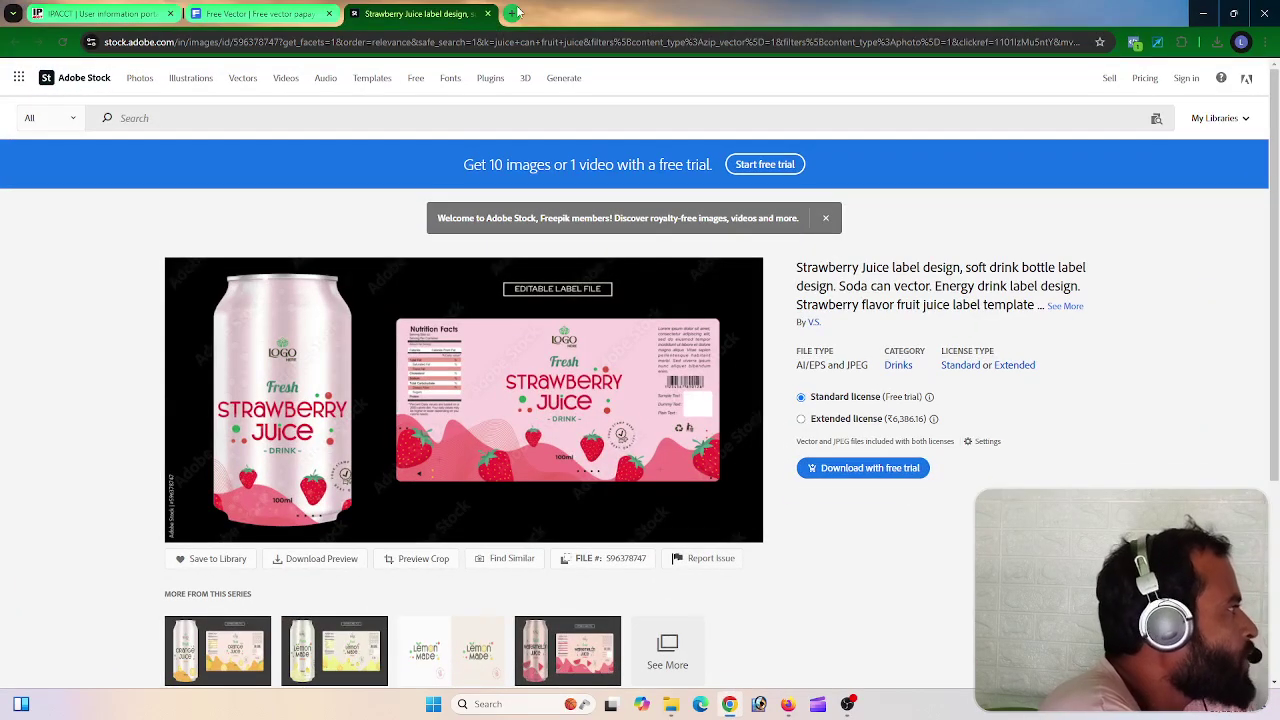
key("ctrl+t")
type("canva.com")
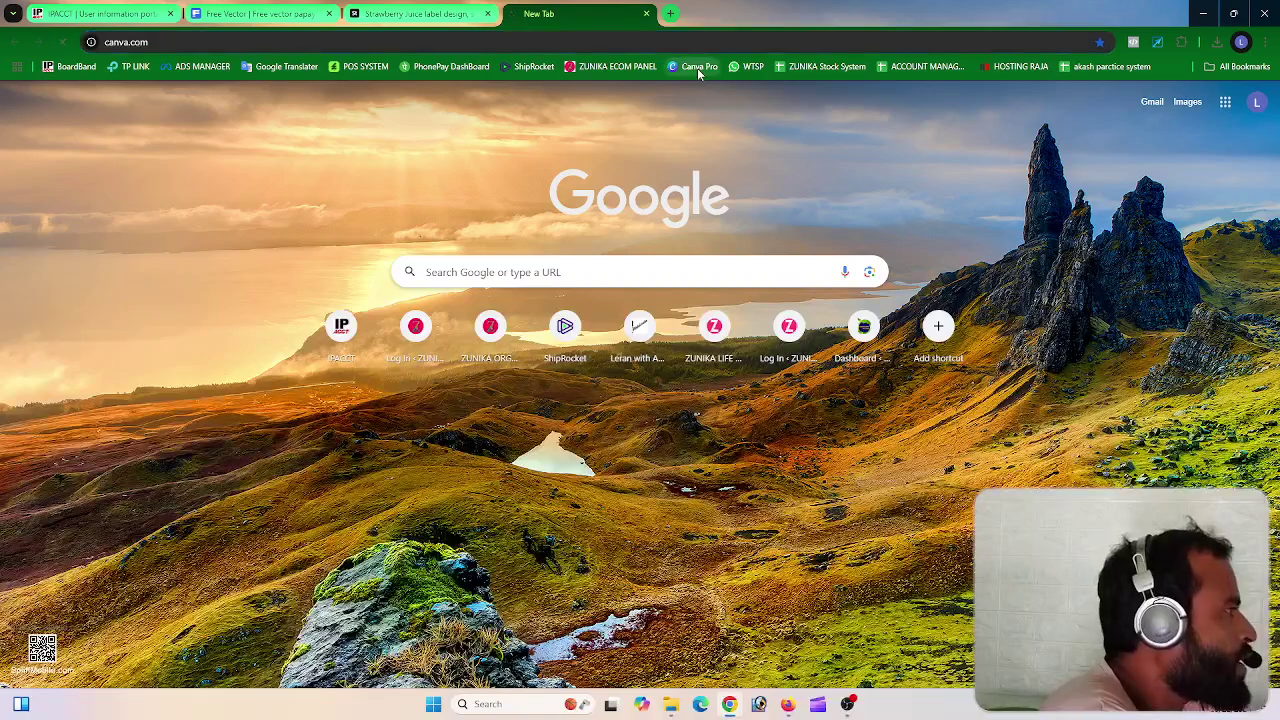
key("Return")
left_click(487, 14)
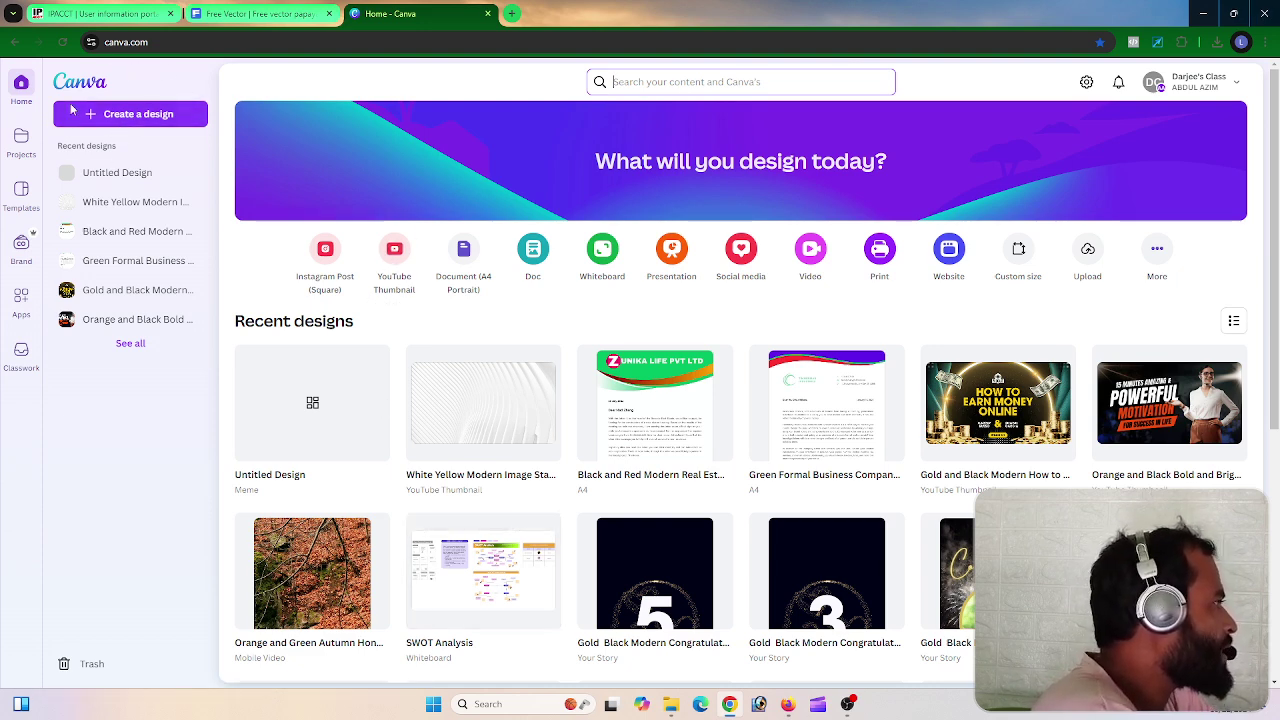
Create a new custom-size design 1600 px wide and 900 px high
left_click(124, 116)
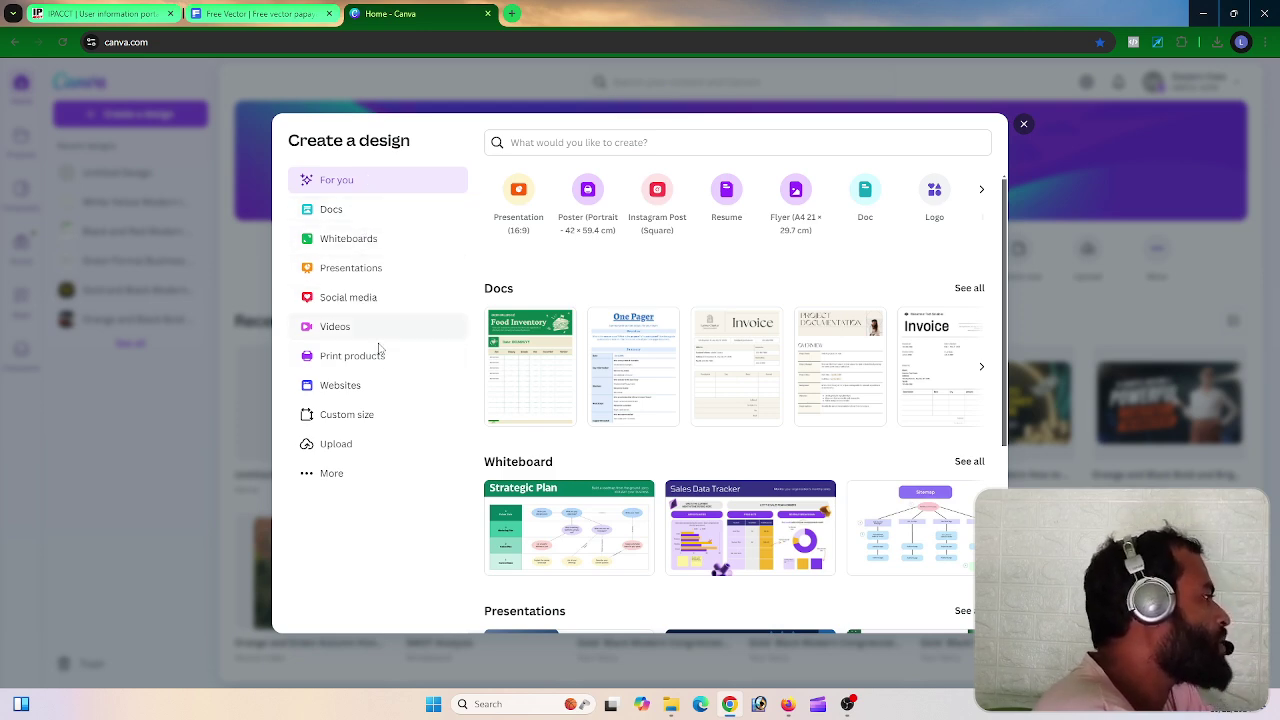
left_click(357, 423)
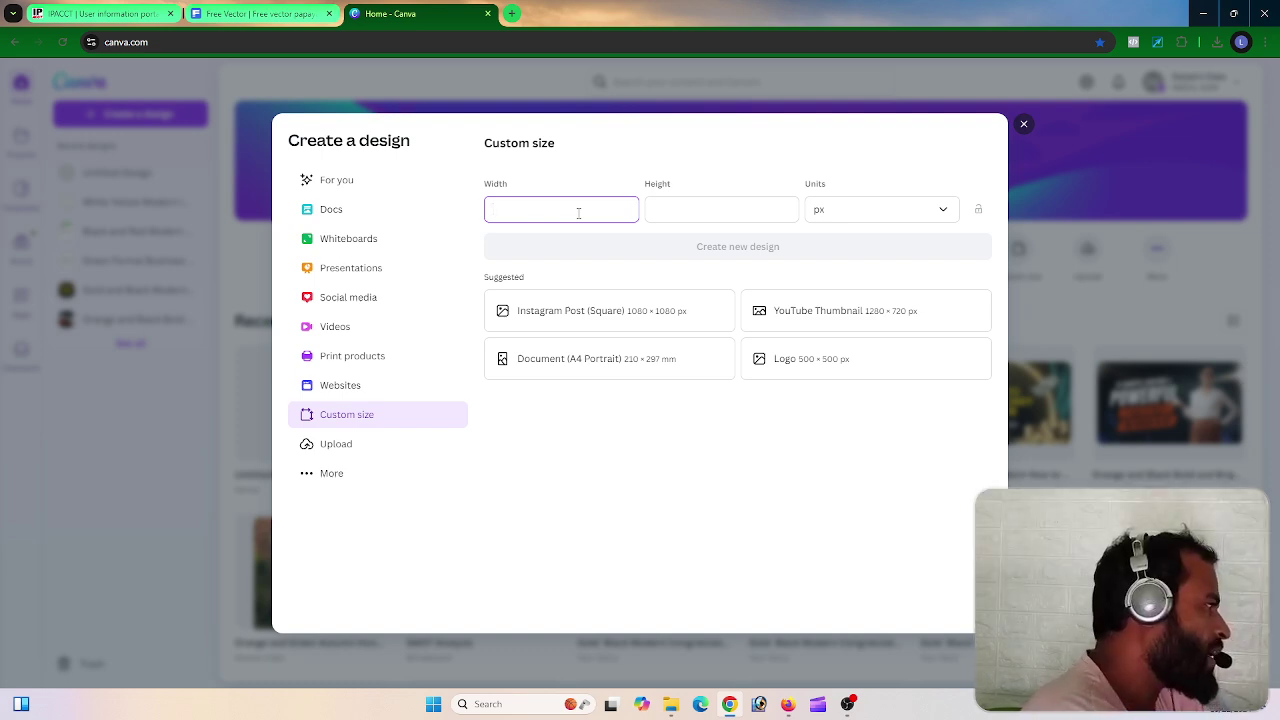
type("1600")
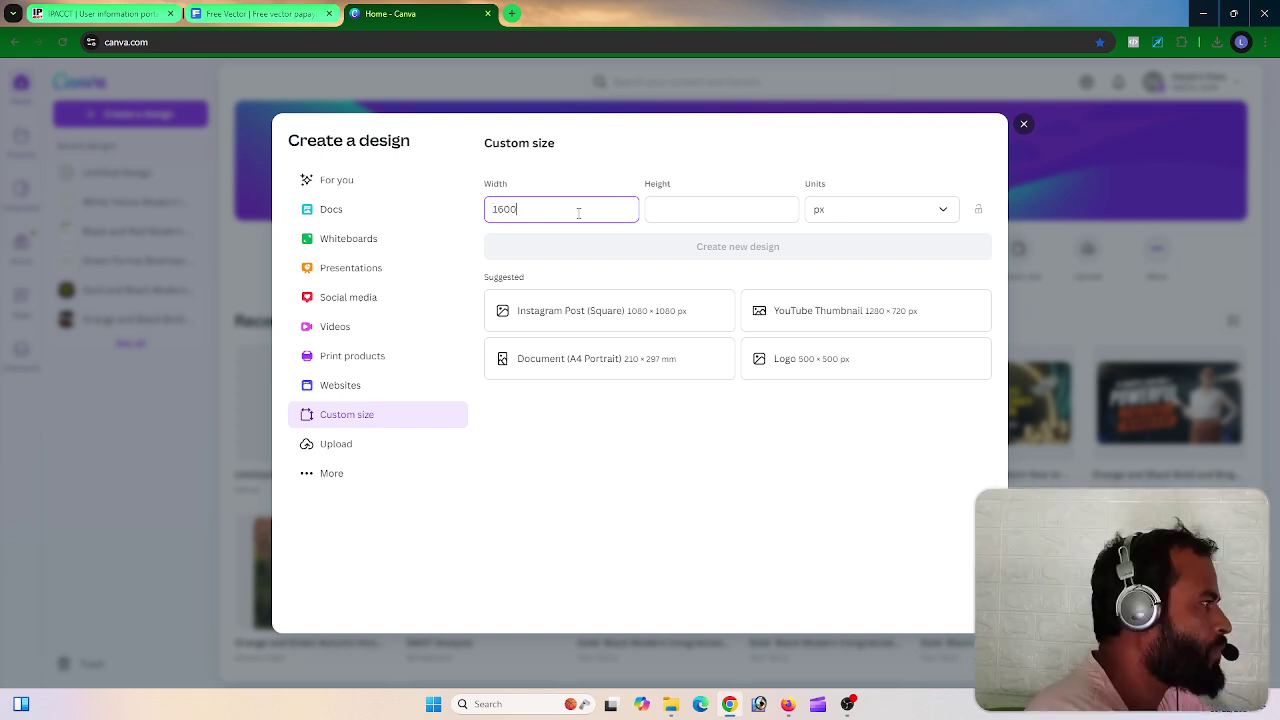
left_click(671, 209)
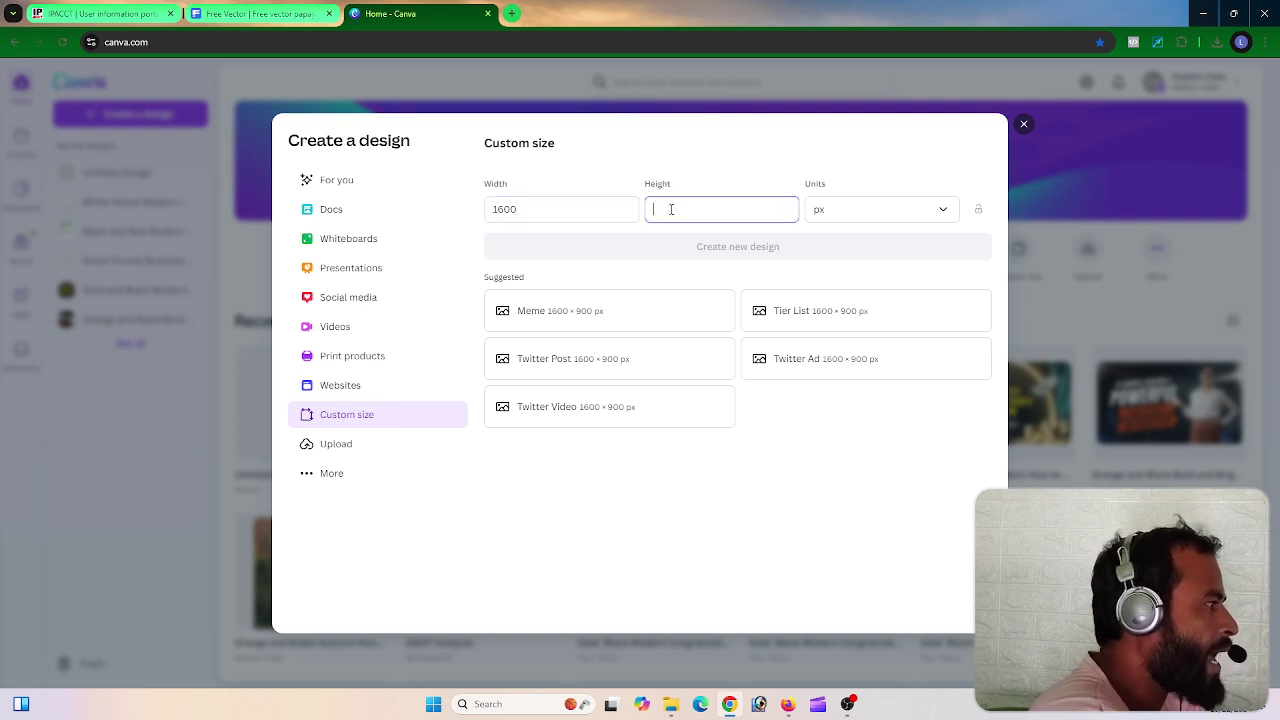
type("900")
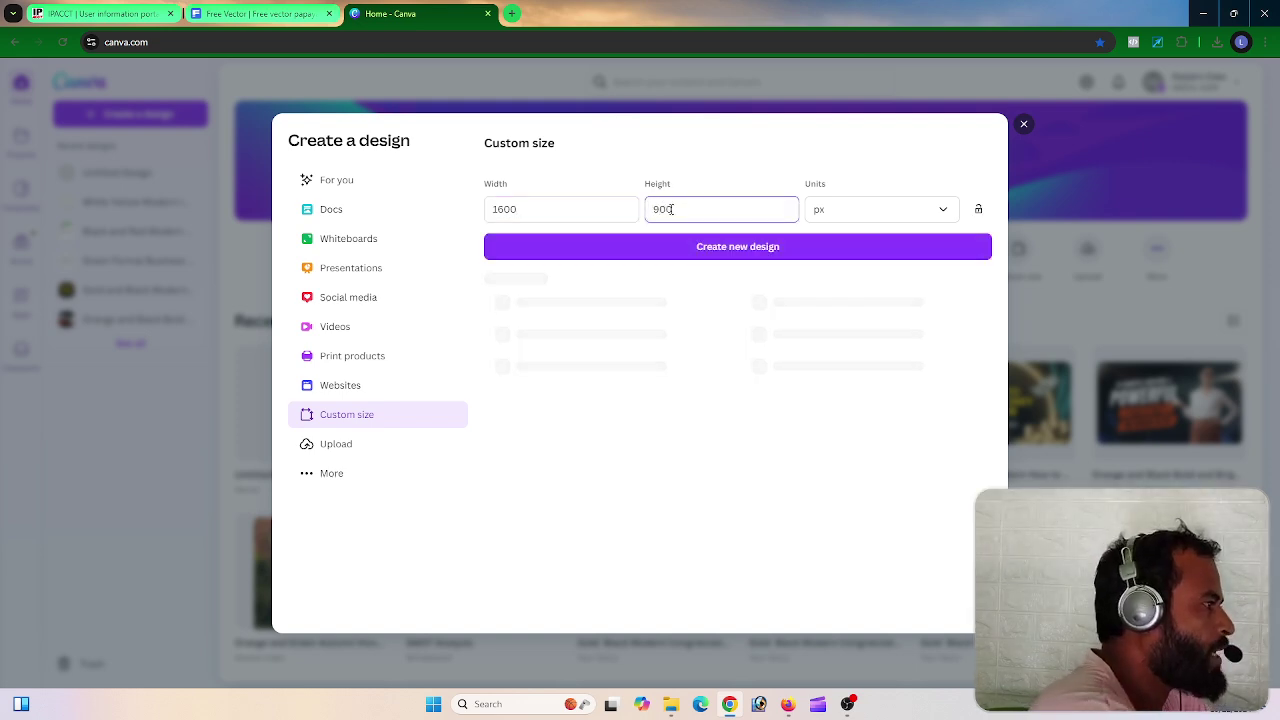
left_click(852, 216)
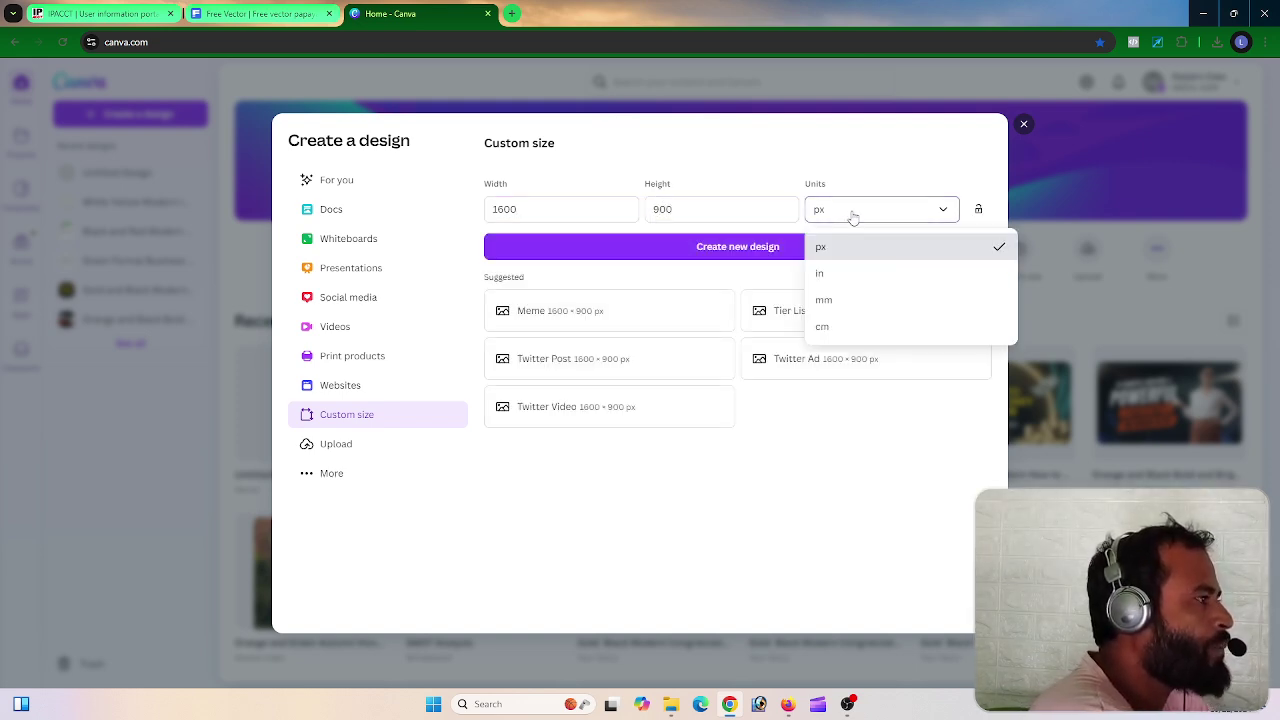
left_click(846, 248)
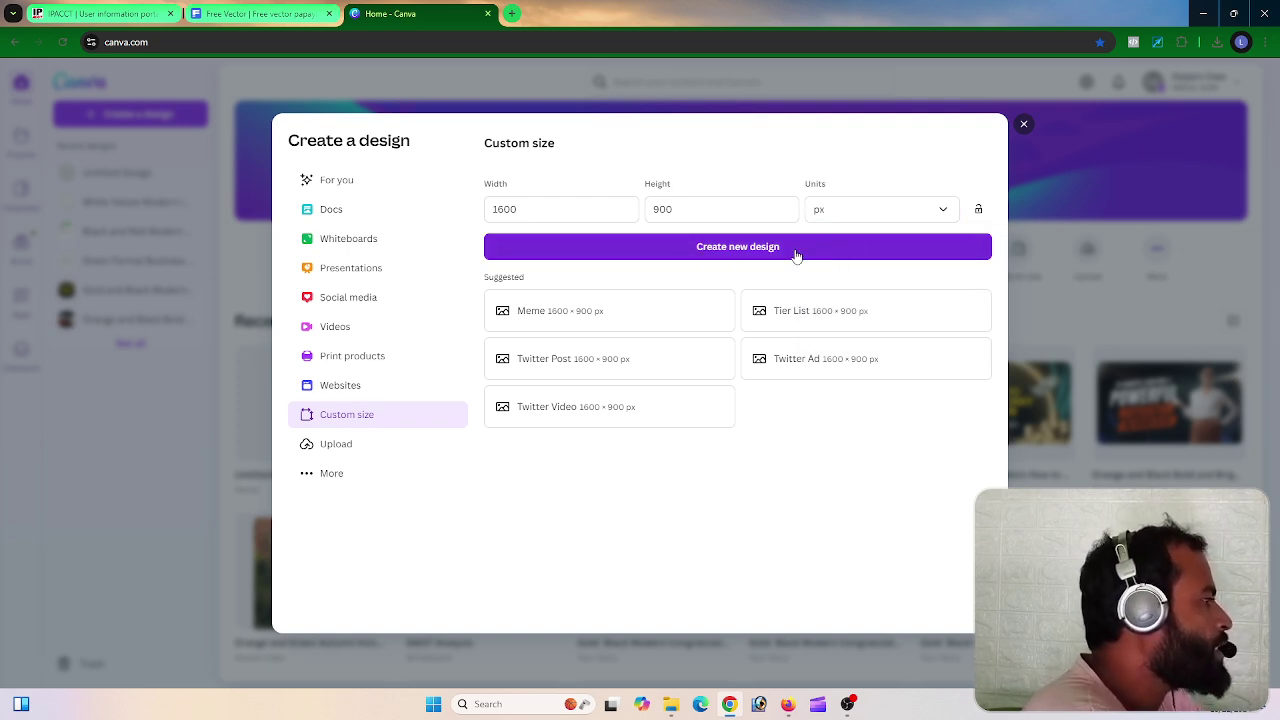
left_click(736, 252)
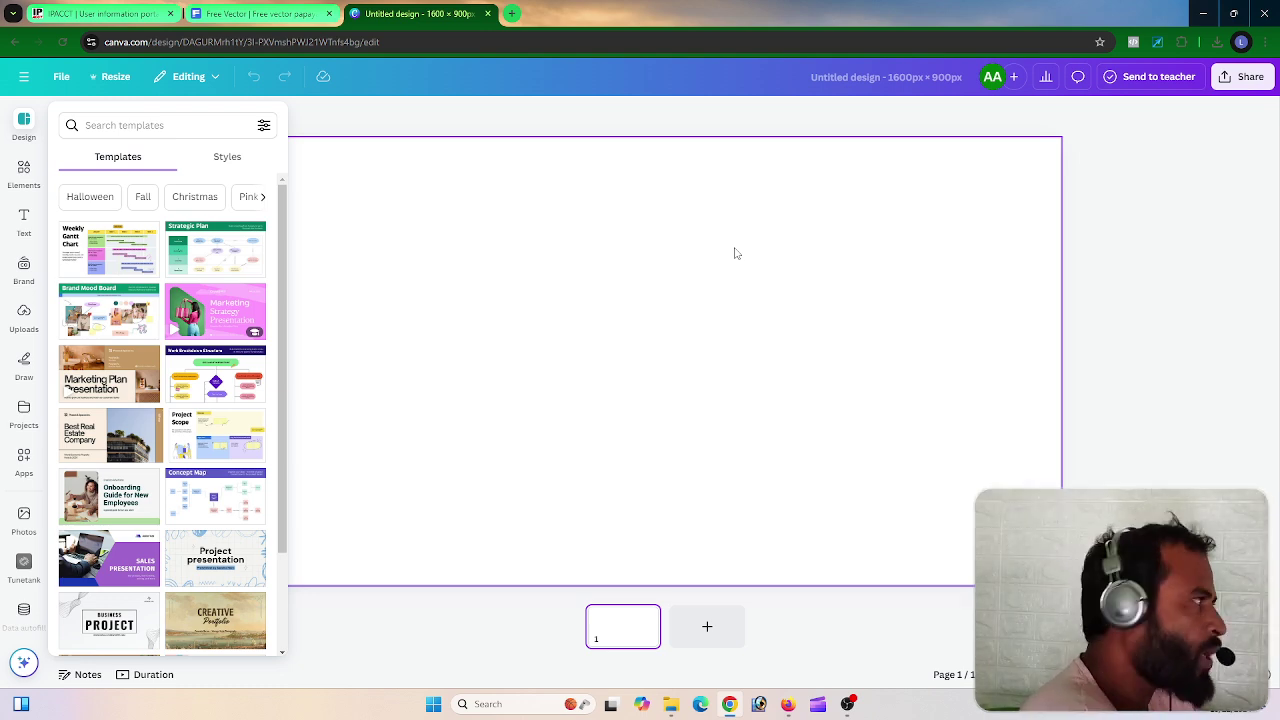
Switch to Freepik, leave the open papaya can vector, and examine the first page of juice can results for suitable can images
left_click(245, 13)
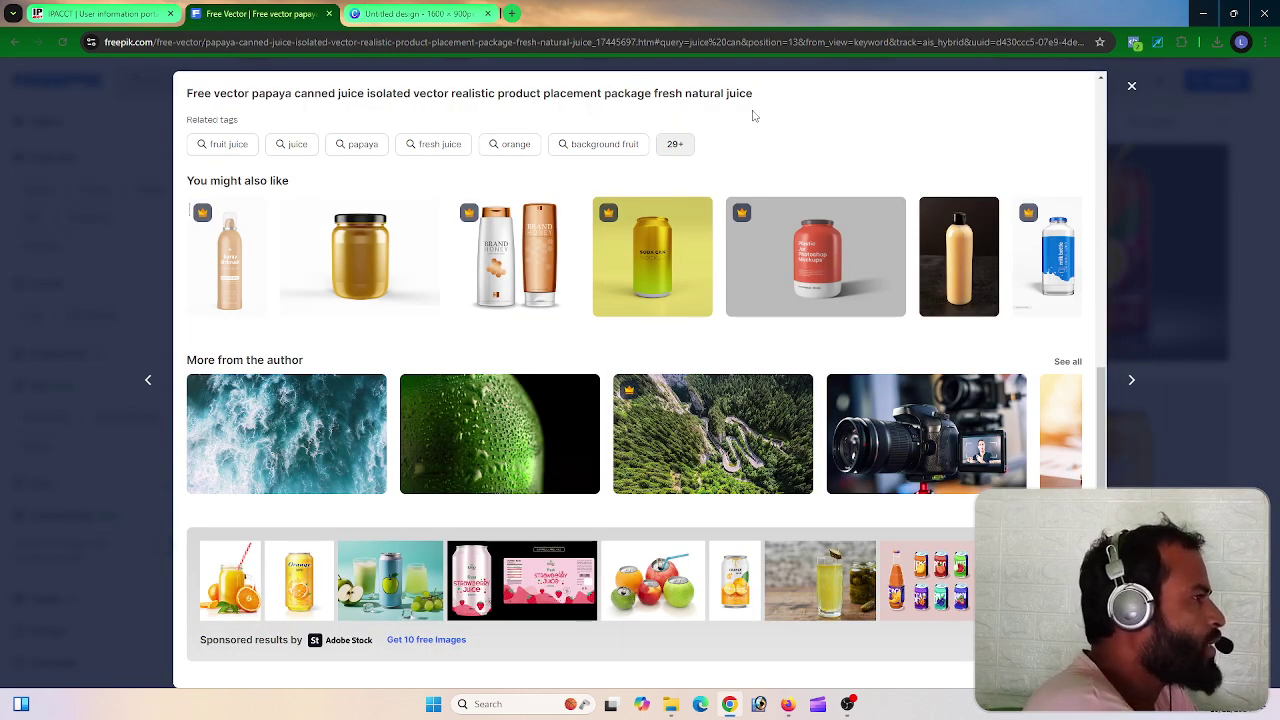
left_click(1131, 86)
scroll(680, 400, "down", 3)
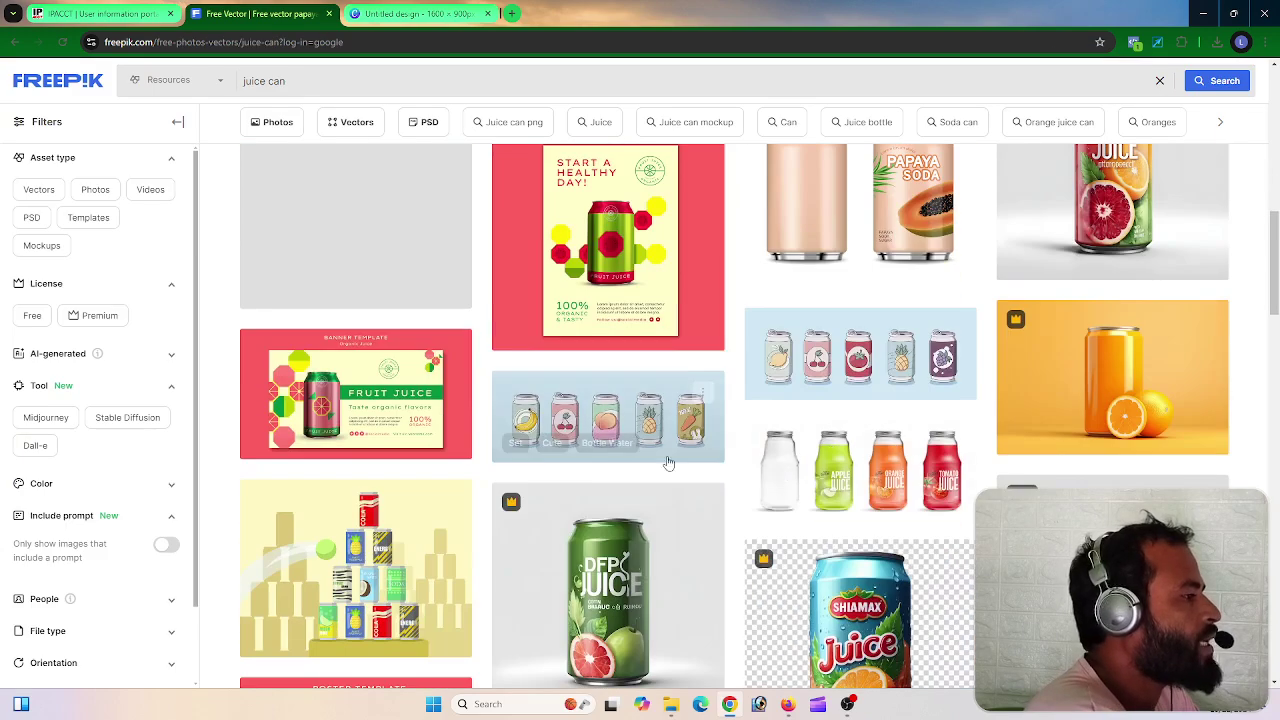
scroll(858, 360, "up", 1)
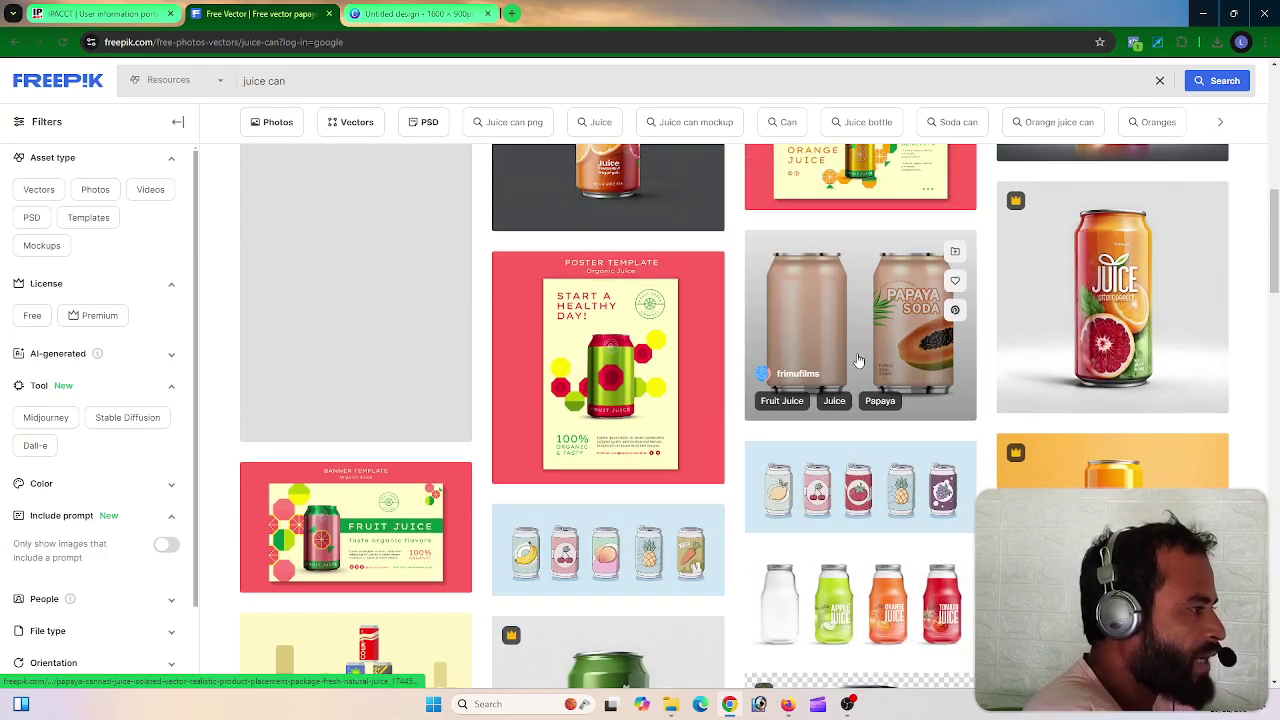
scroll(875, 320, "down", 2)
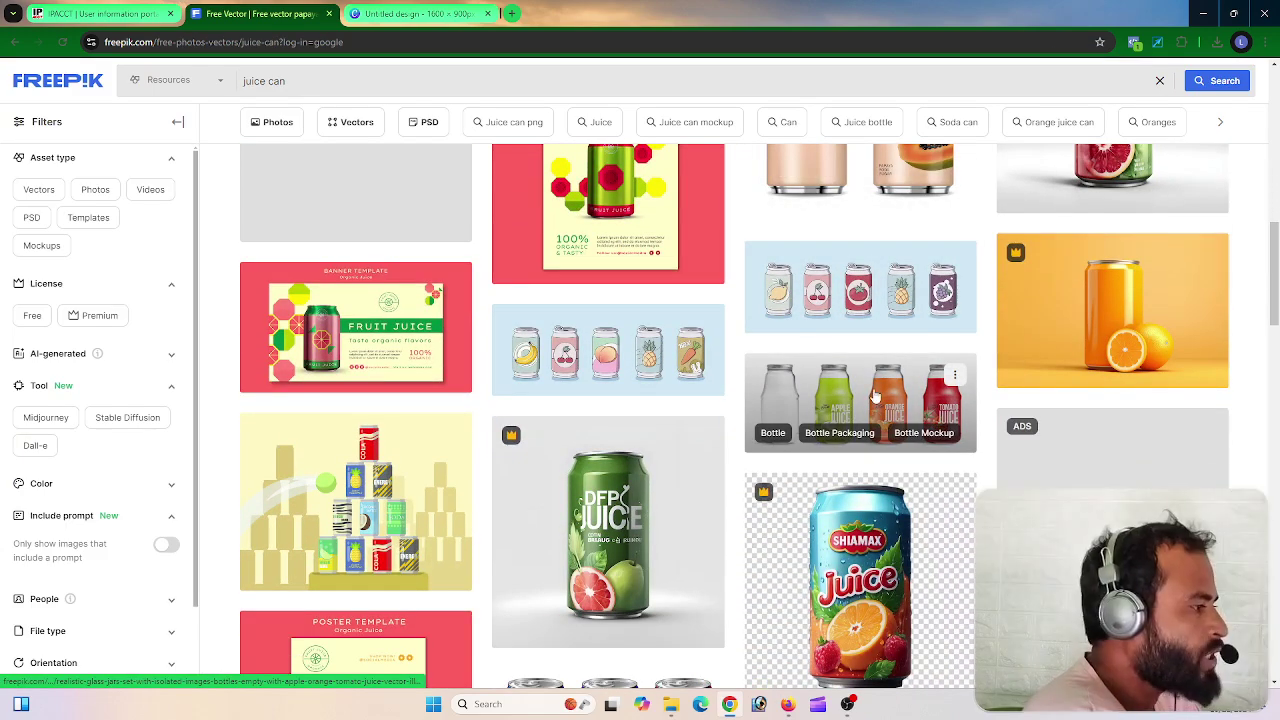
scroll(875, 397, "down", 2)
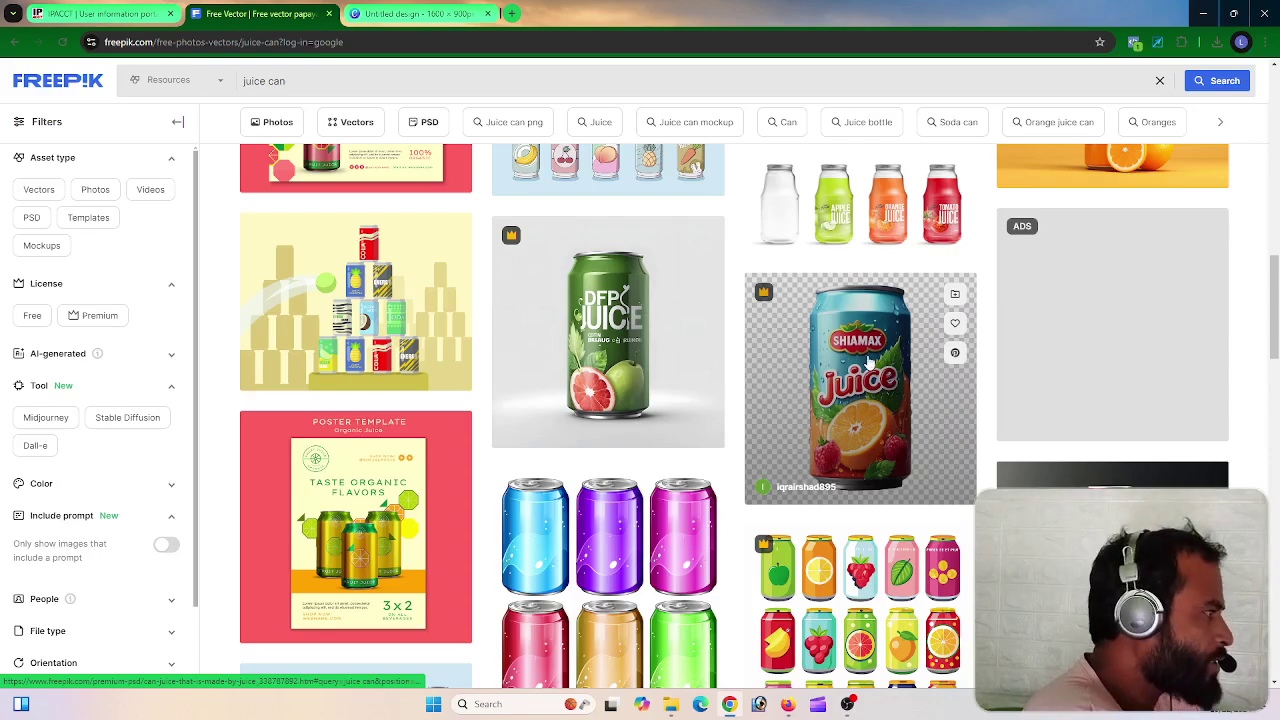
scroll(868, 362, "down", 3)
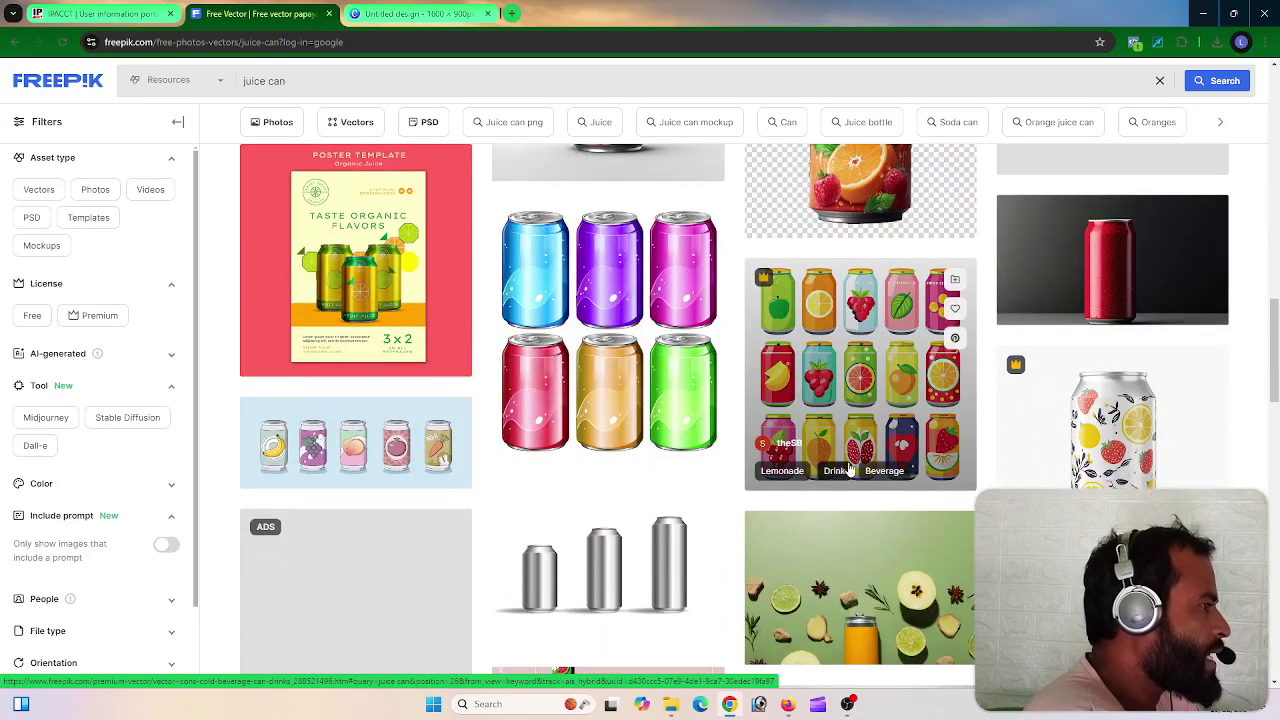
scroll(737, 423, "down", 4)
scroll(830, 447, "up", 3)
scroll(830, 447, "down", 10)
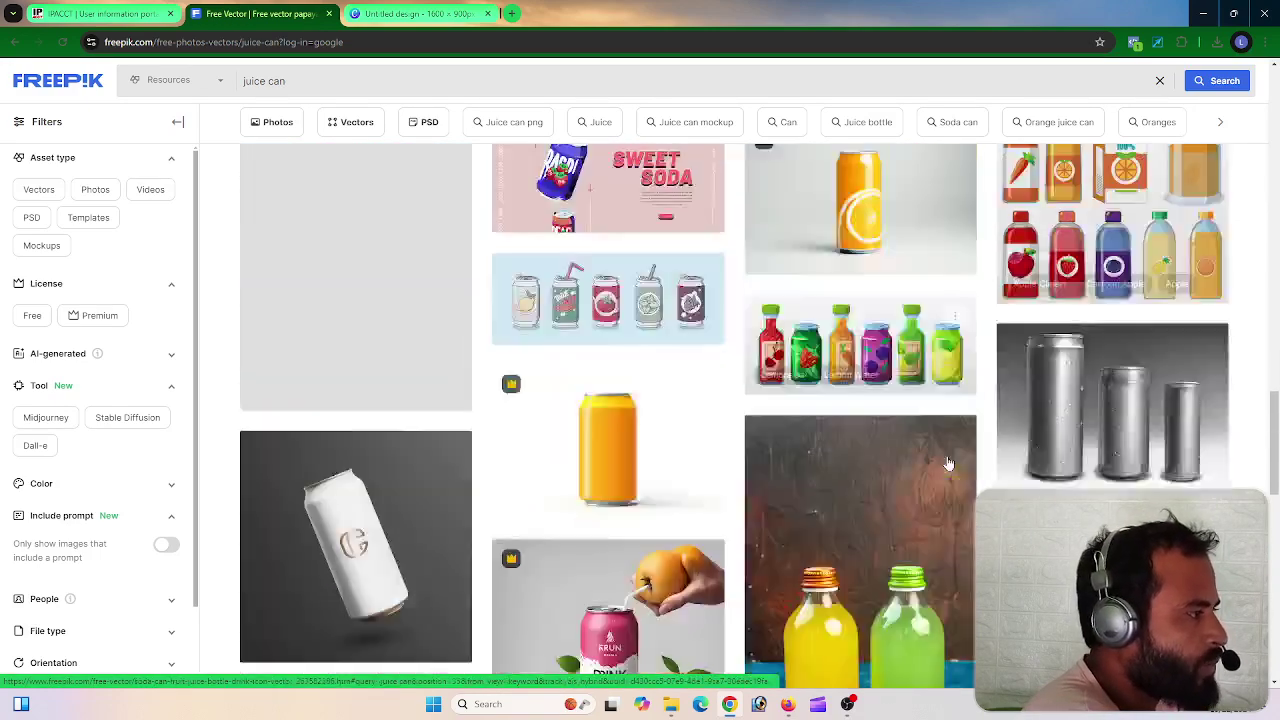
scroll(760, 458, "down", 10)
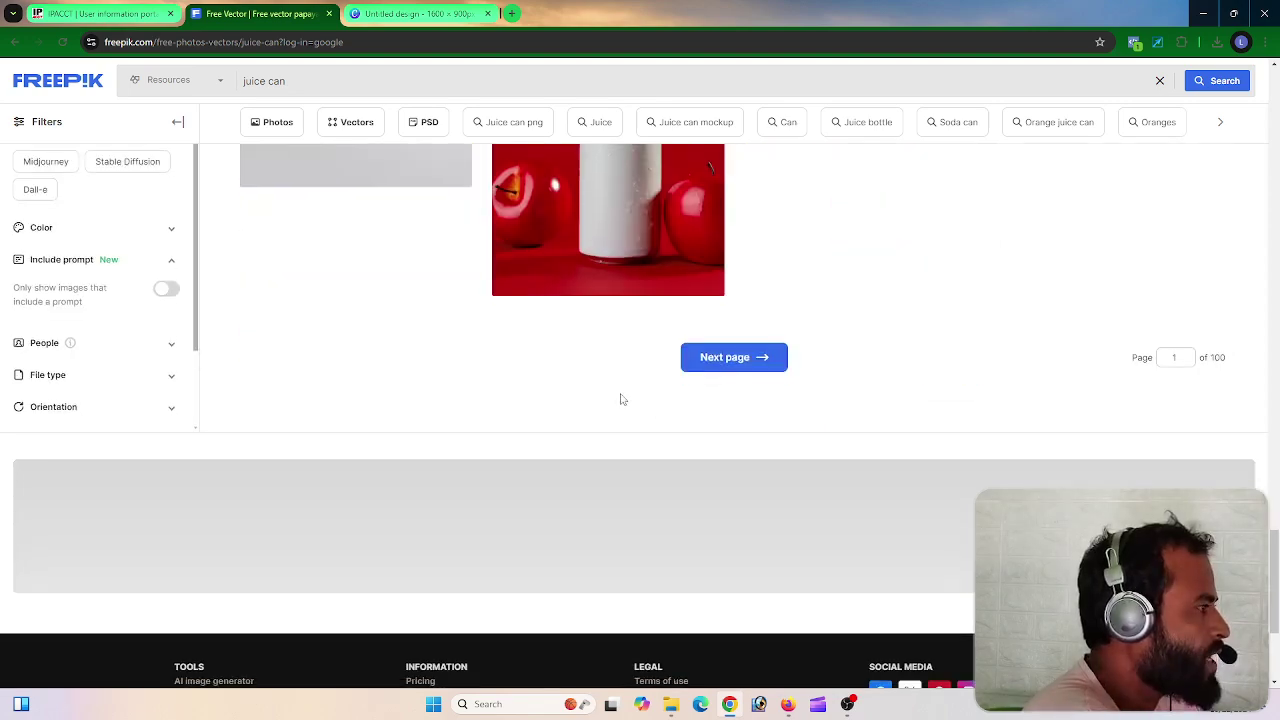
Examine the second page of juice can results, including the Tropical Mango Plup can vector's details
left_click(748, 305)
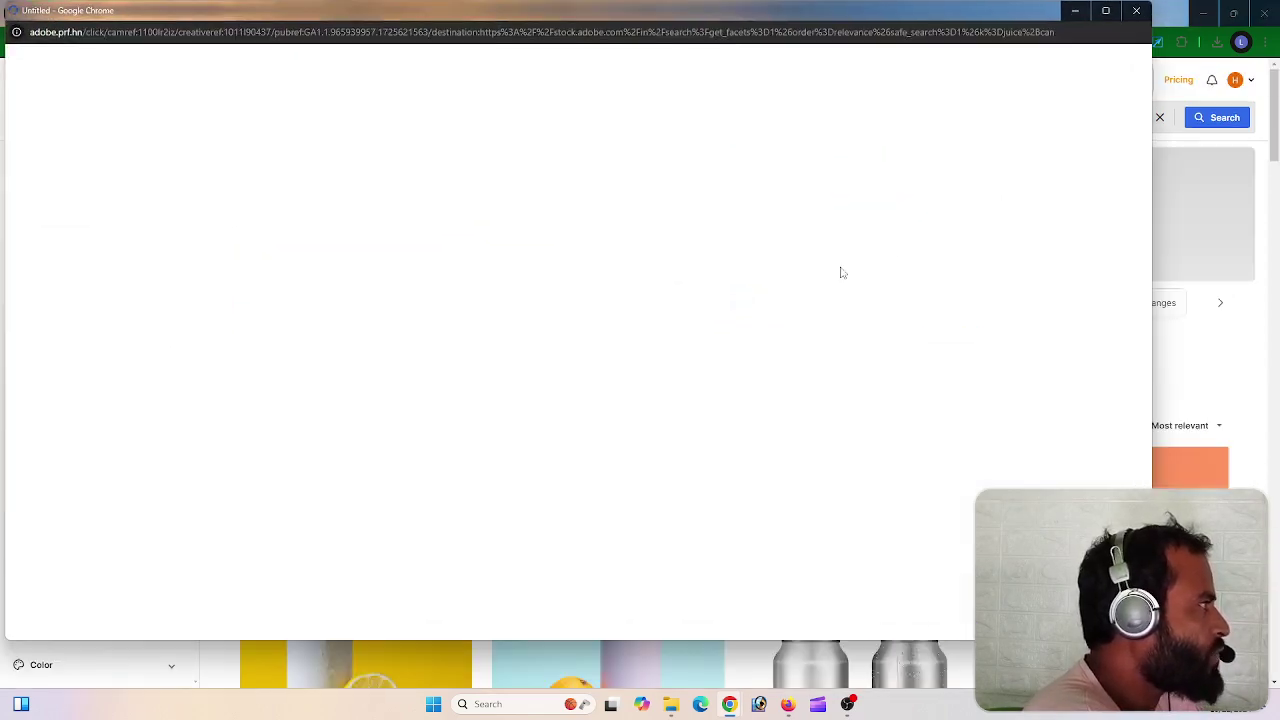
left_click(1133, 12)
scroll(629, 486, "down", 10)
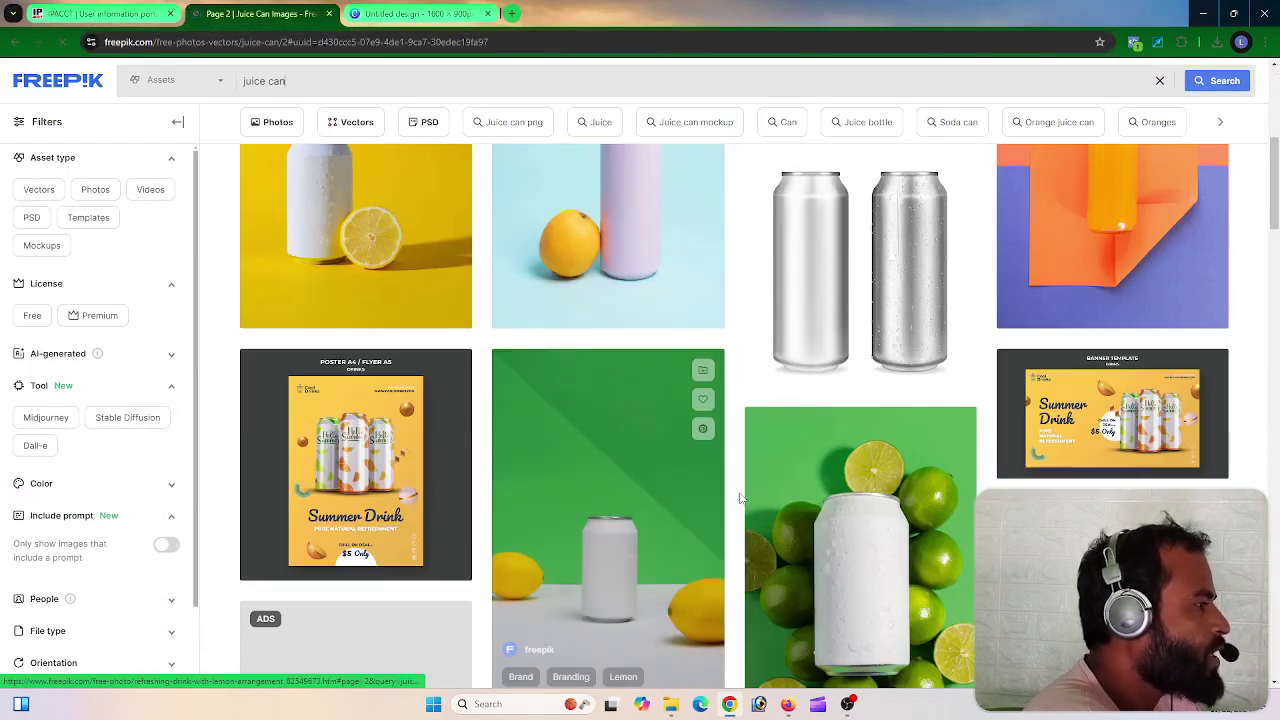
scroll(600, 430, "down", 4)
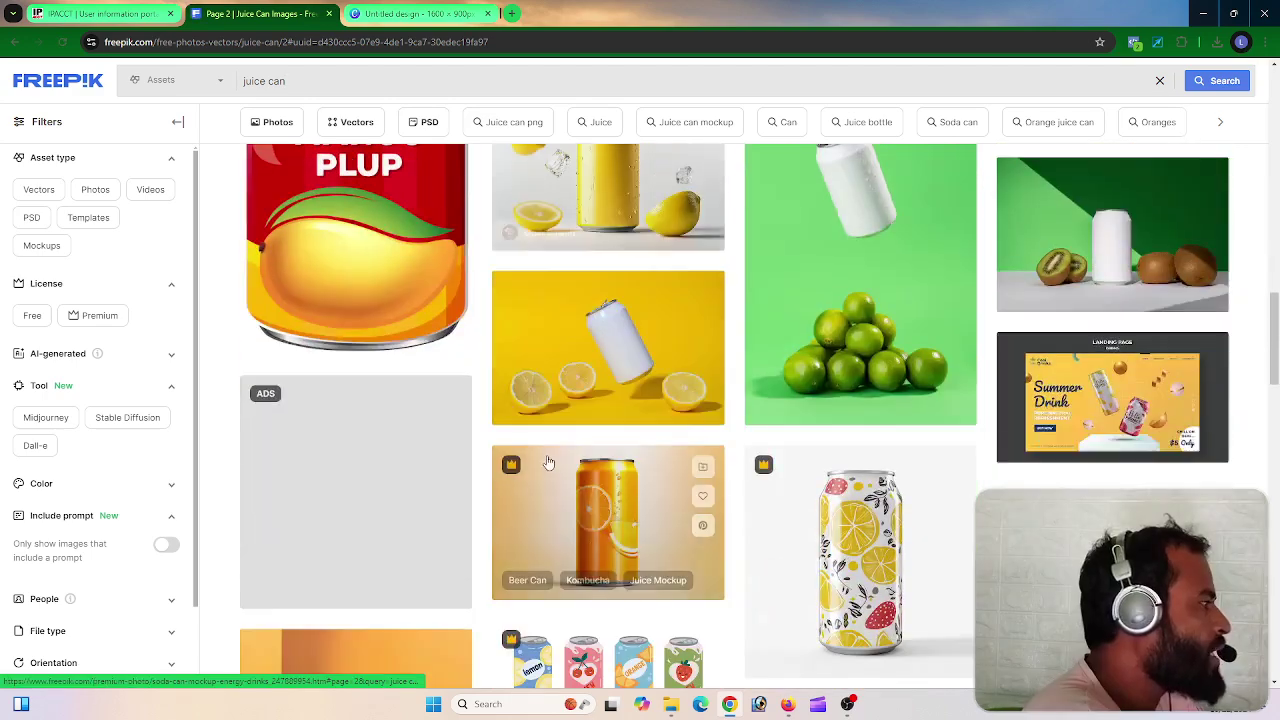
scroll(400, 420, "up", 2)
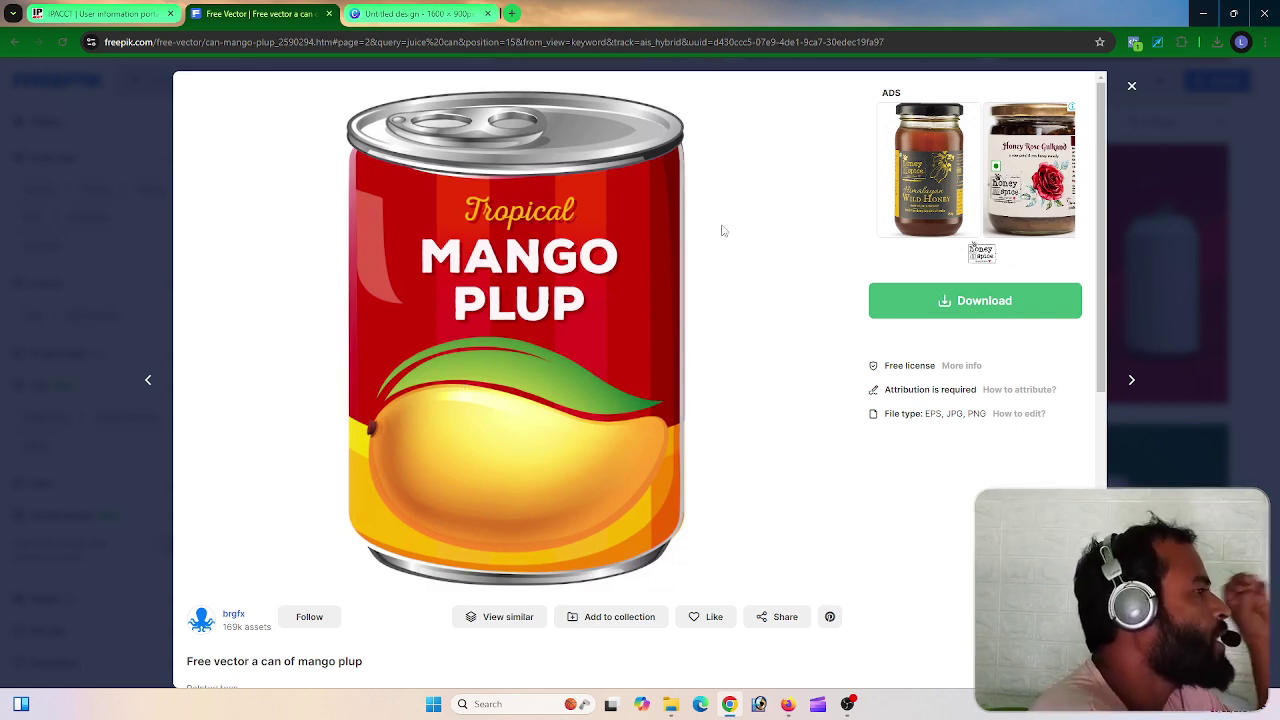
left_click(1131, 86)
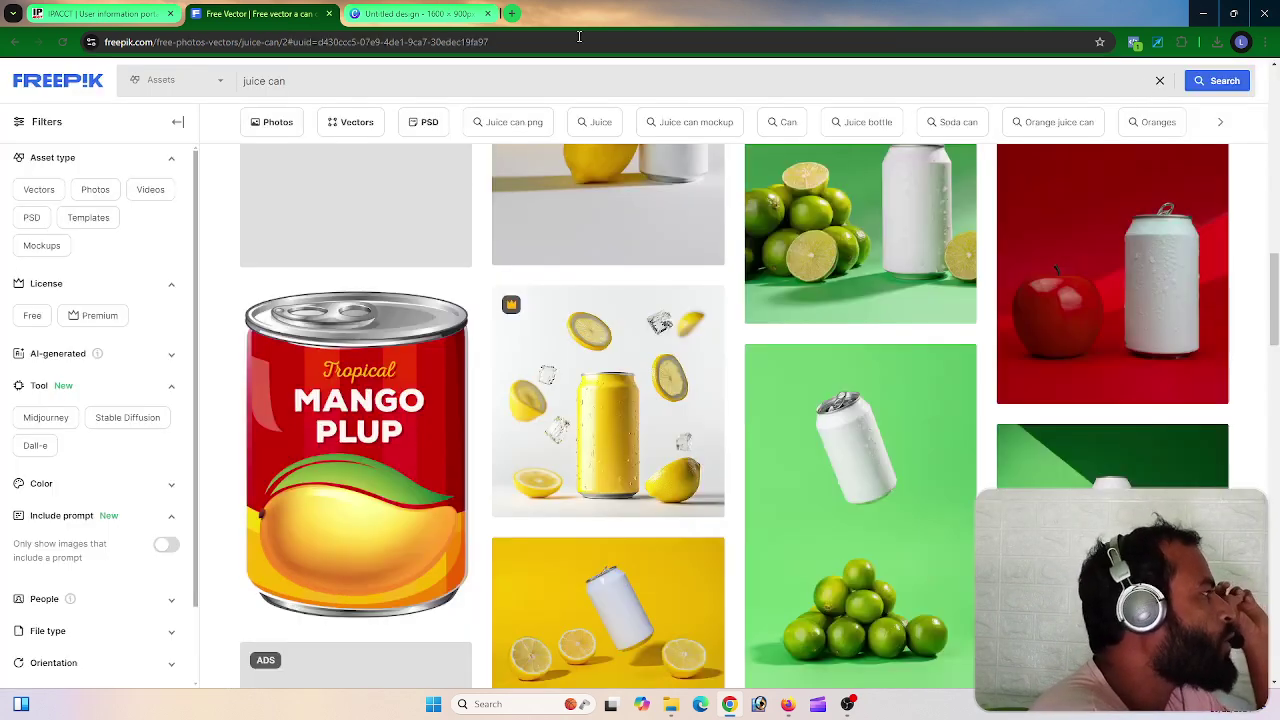
Return to the Canva design, upload the 19iul_el_ image from the Desktop, and place it on the page
left_click(433, 10)
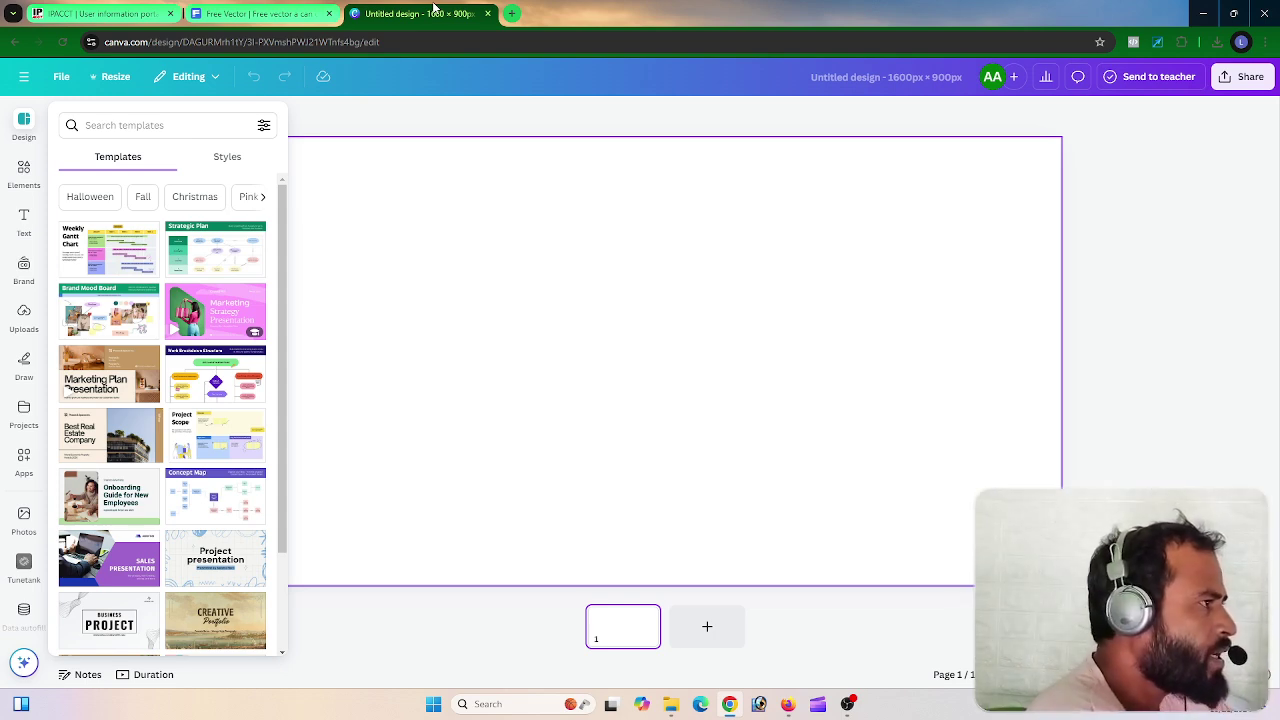
left_click(486, 118)
left_click(511, 246)
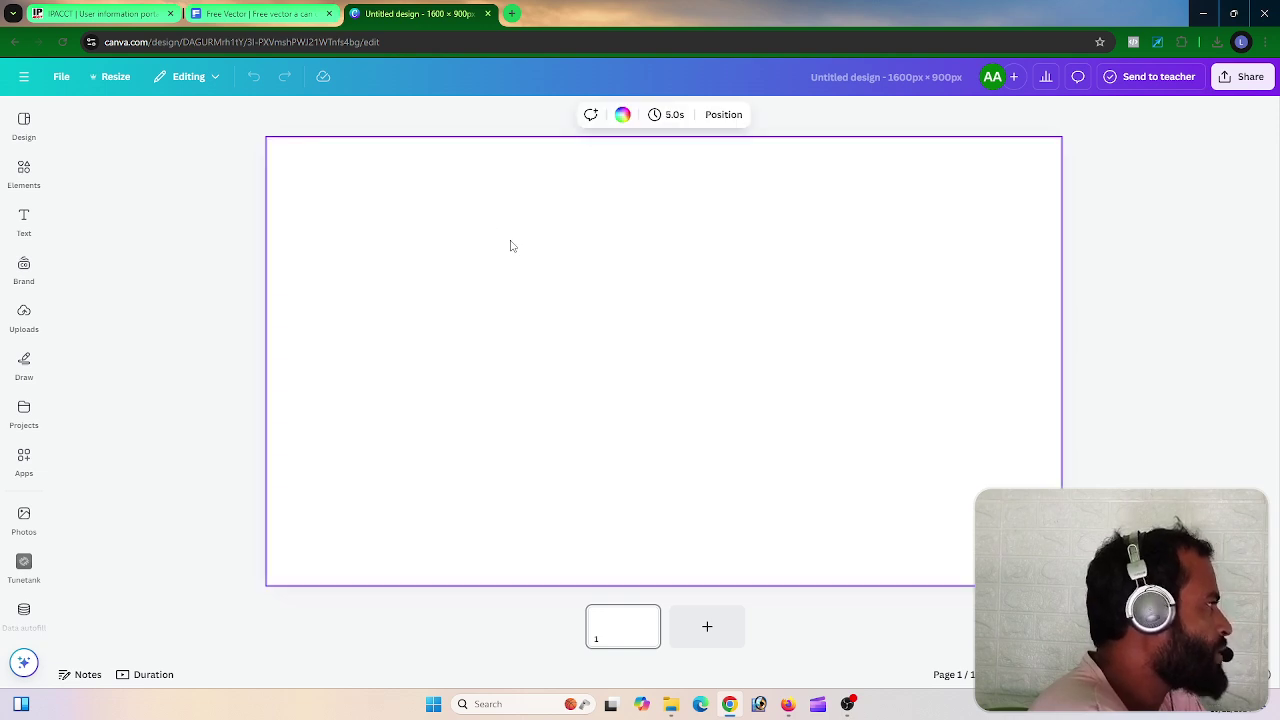
left_click(24, 318)
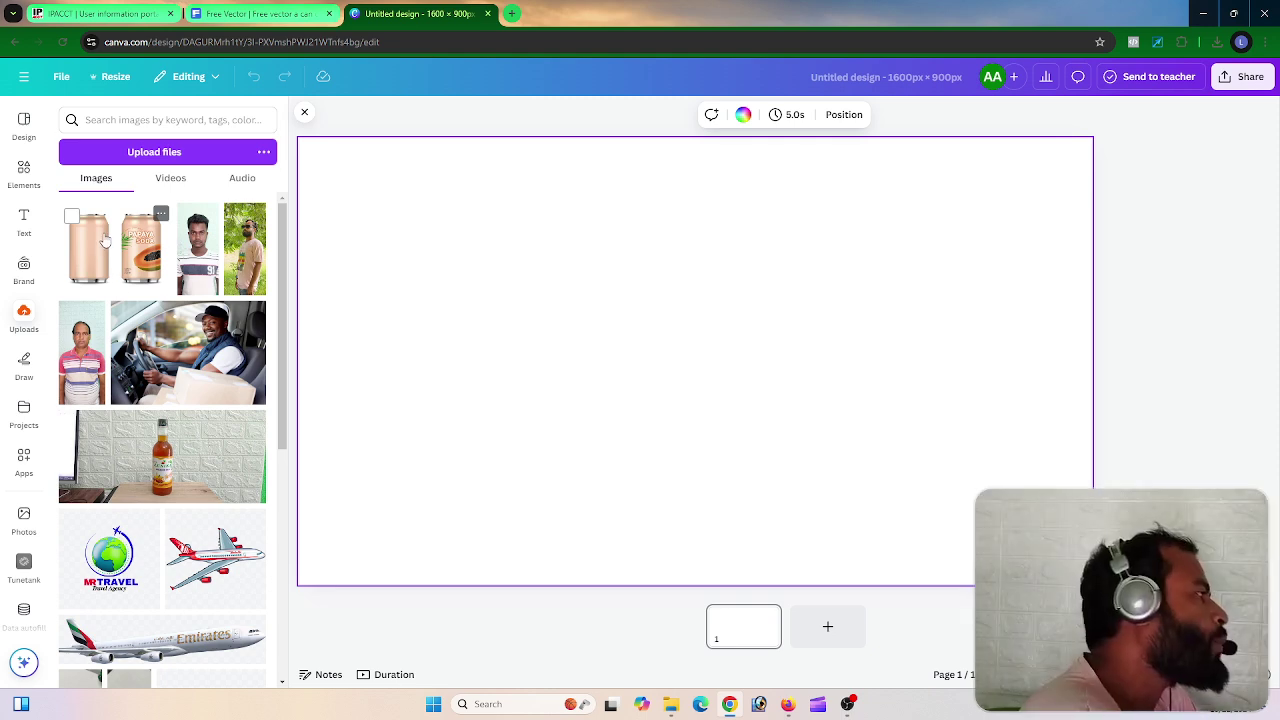
left_click(154, 152)
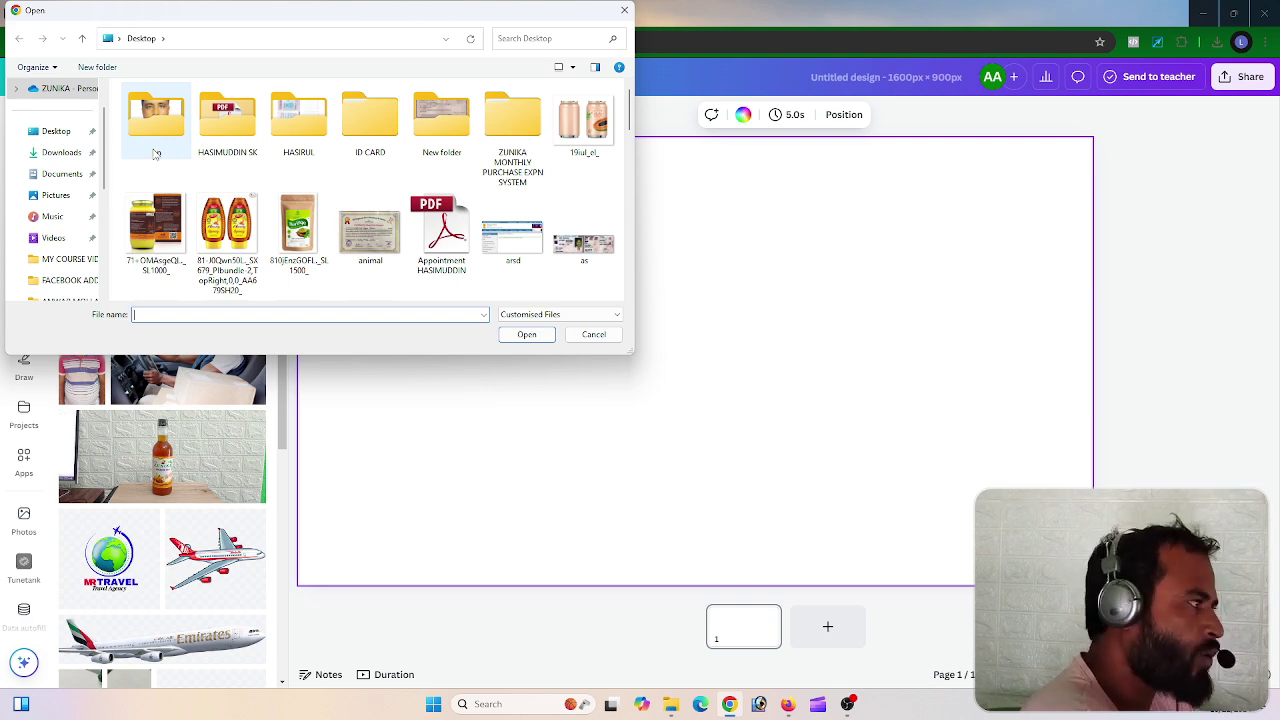
double_click(584, 122)
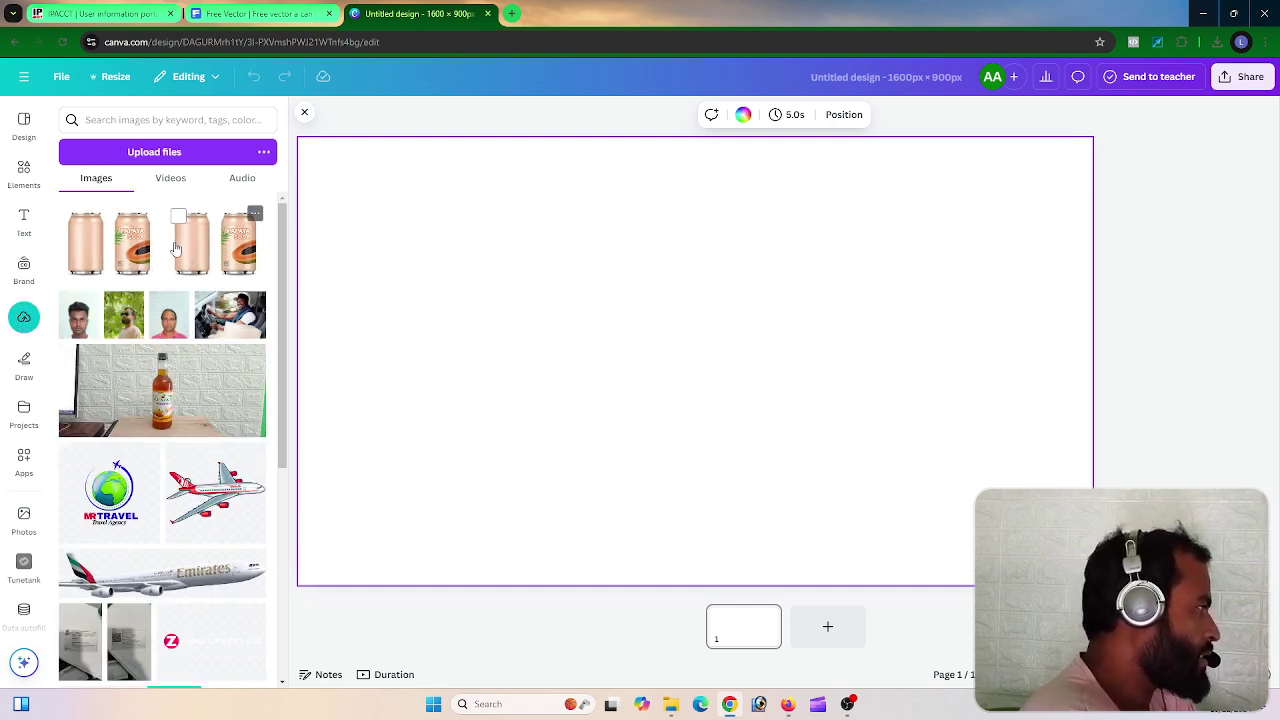
left_click(226, 250)
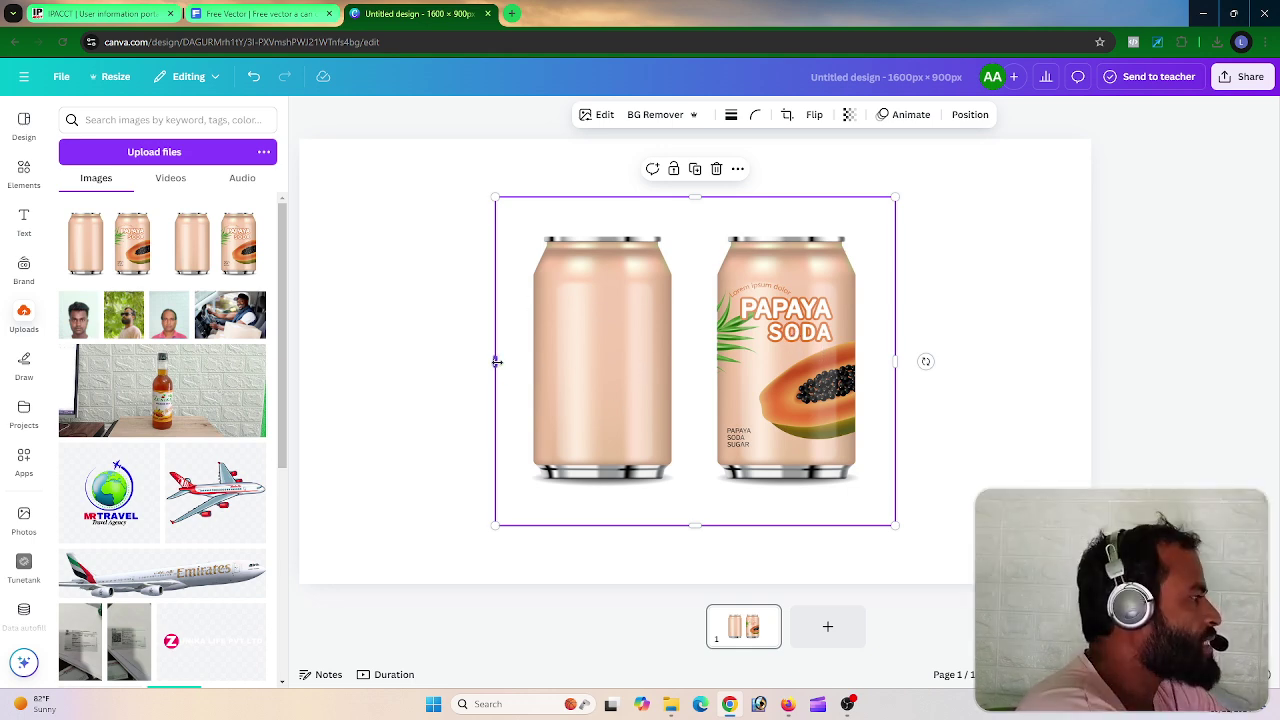
Crop the placed image on all sides so only the Papaya Soda can remains, with a narrow margin around it
mouse_move(492, 362)
left_mouse_down()
mouse_move(514, 361)
mouse_move(488, 361)
left_mouse_up()
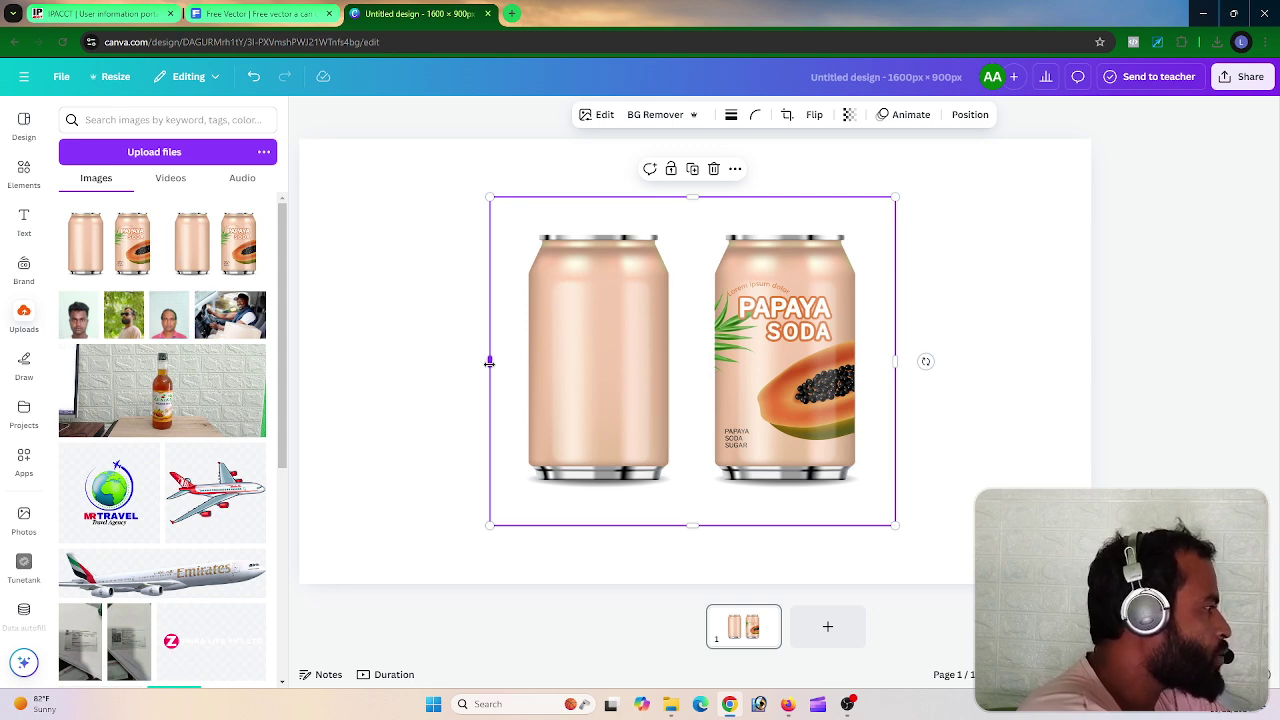
left_click_drag(489, 362, 703, 363)
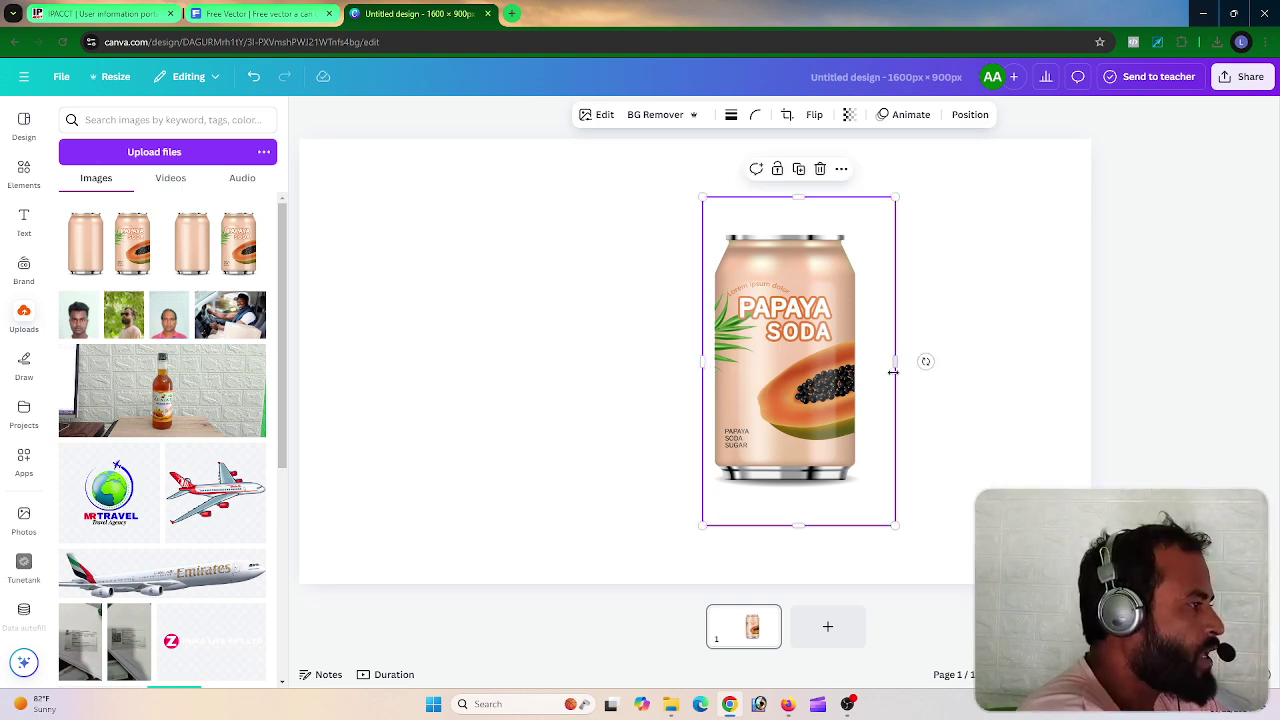
left_click_drag(895, 362, 870, 363)
left_click_drag(796, 521, 791, 495)
left_click_drag(804, 200, 806, 215)
left_click(960, 356)
left_click(843, 363)
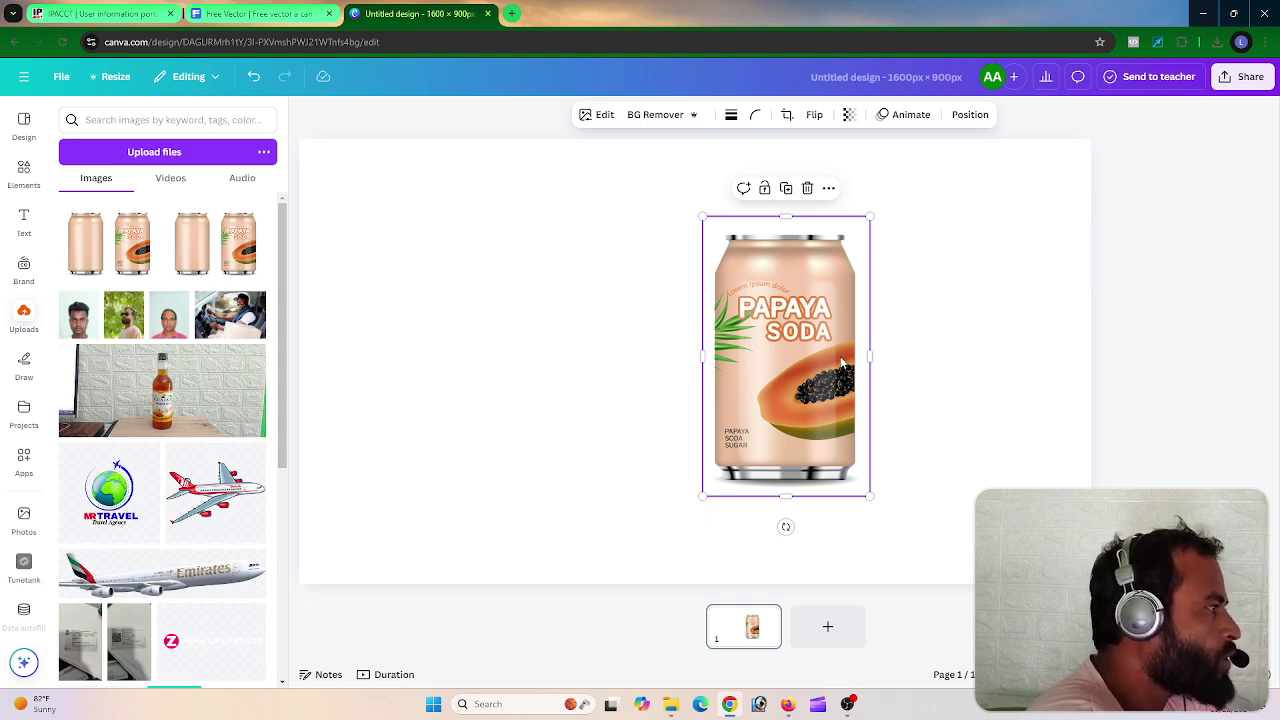
left_click(922, 317)
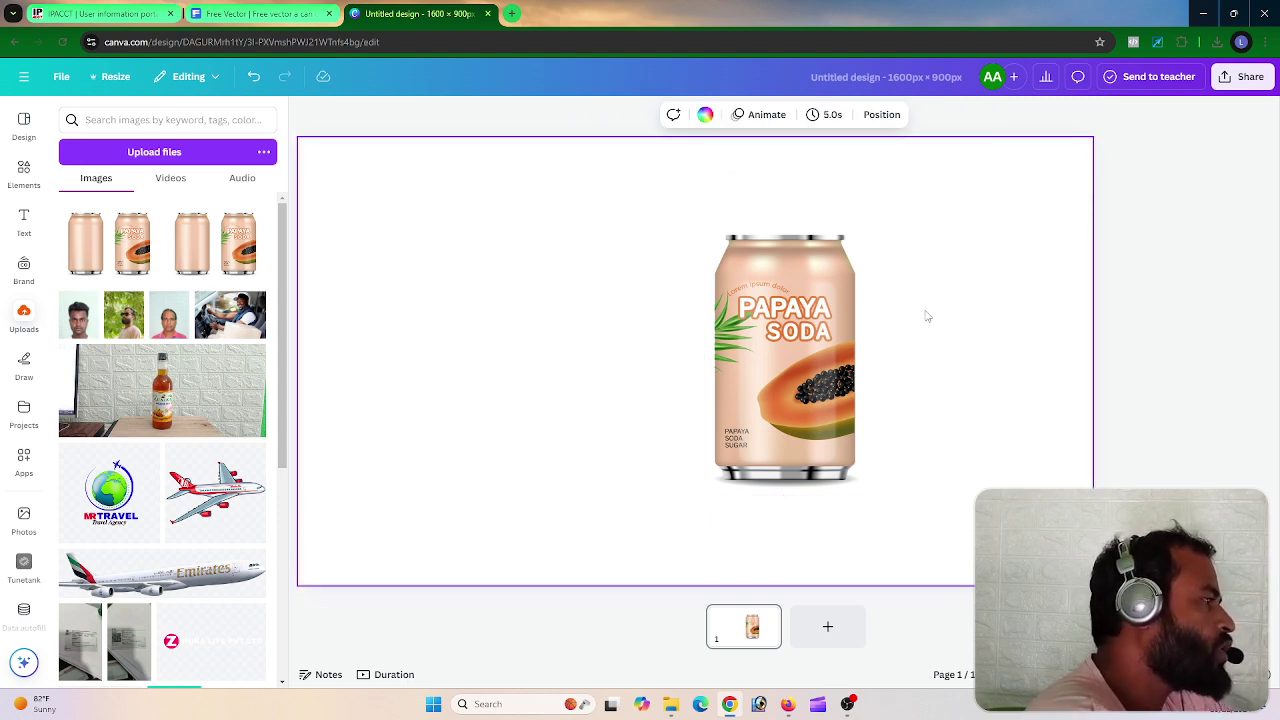
Select the can image, search Google for "bg remove ai" in a new browser tab, and open the remove.bg site
left_click(815, 356)
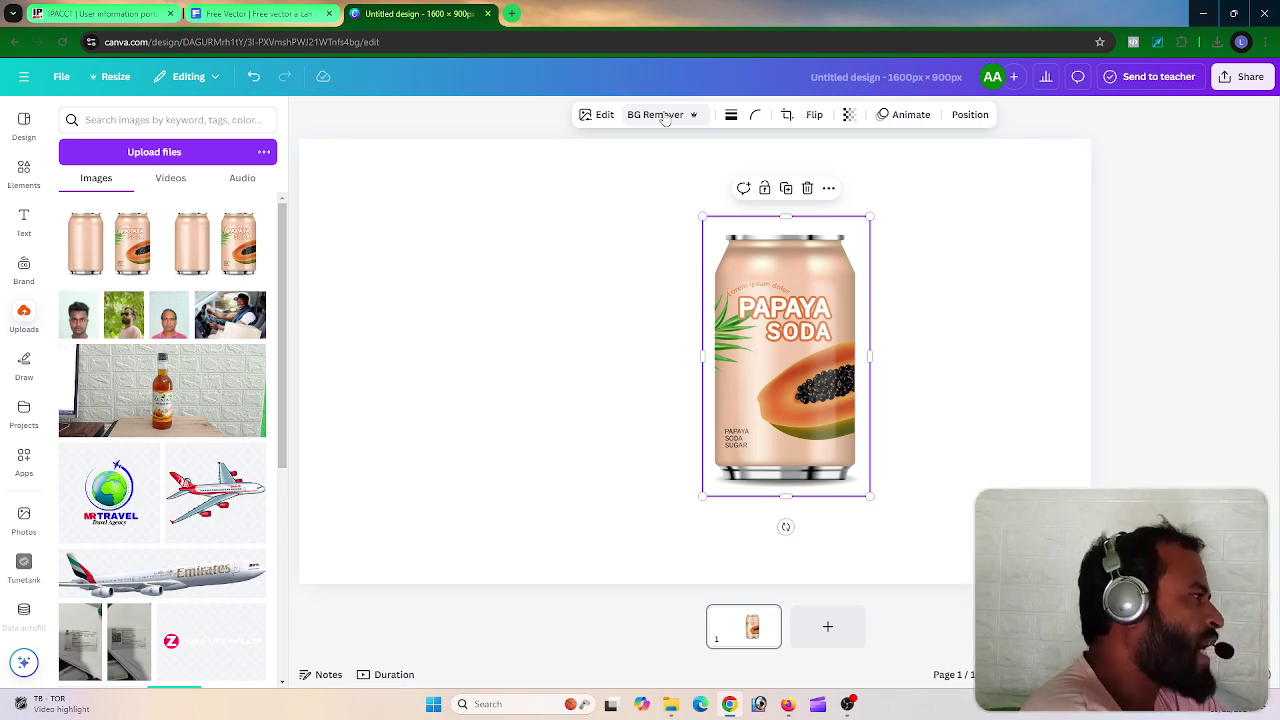
left_click(512, 14)
type("bg ")
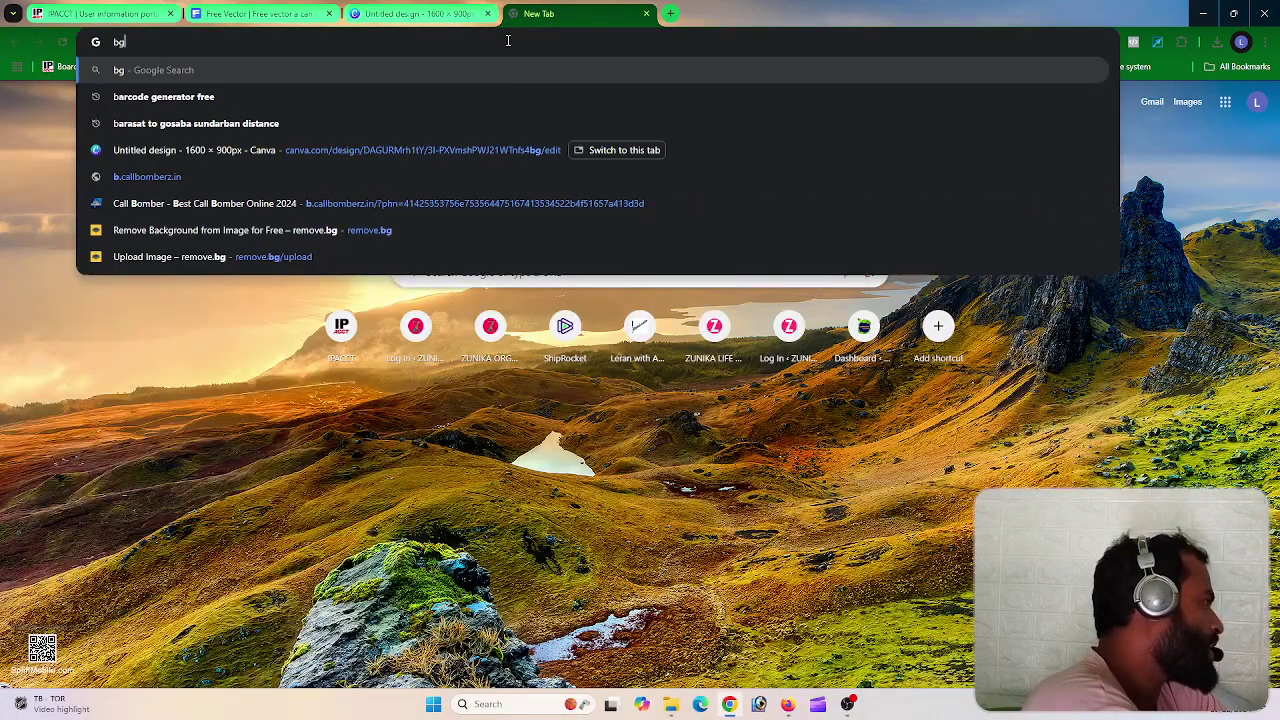
type("re")
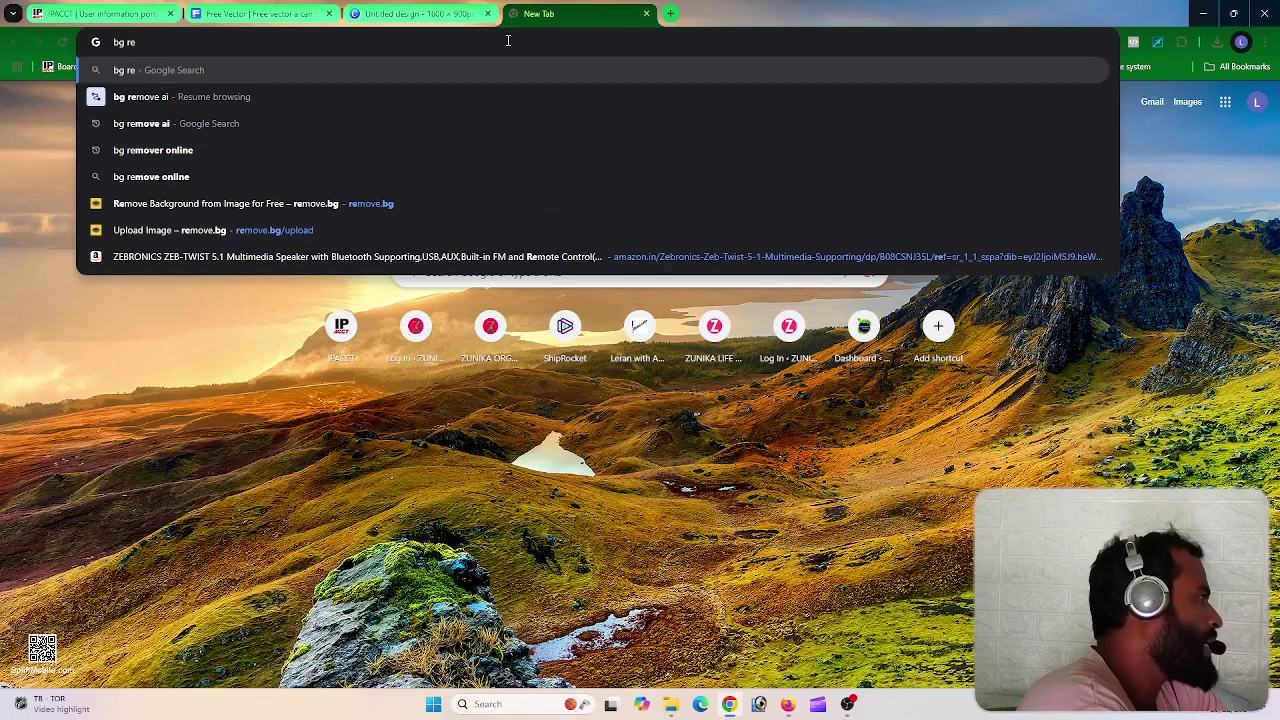
left_click(232, 123)
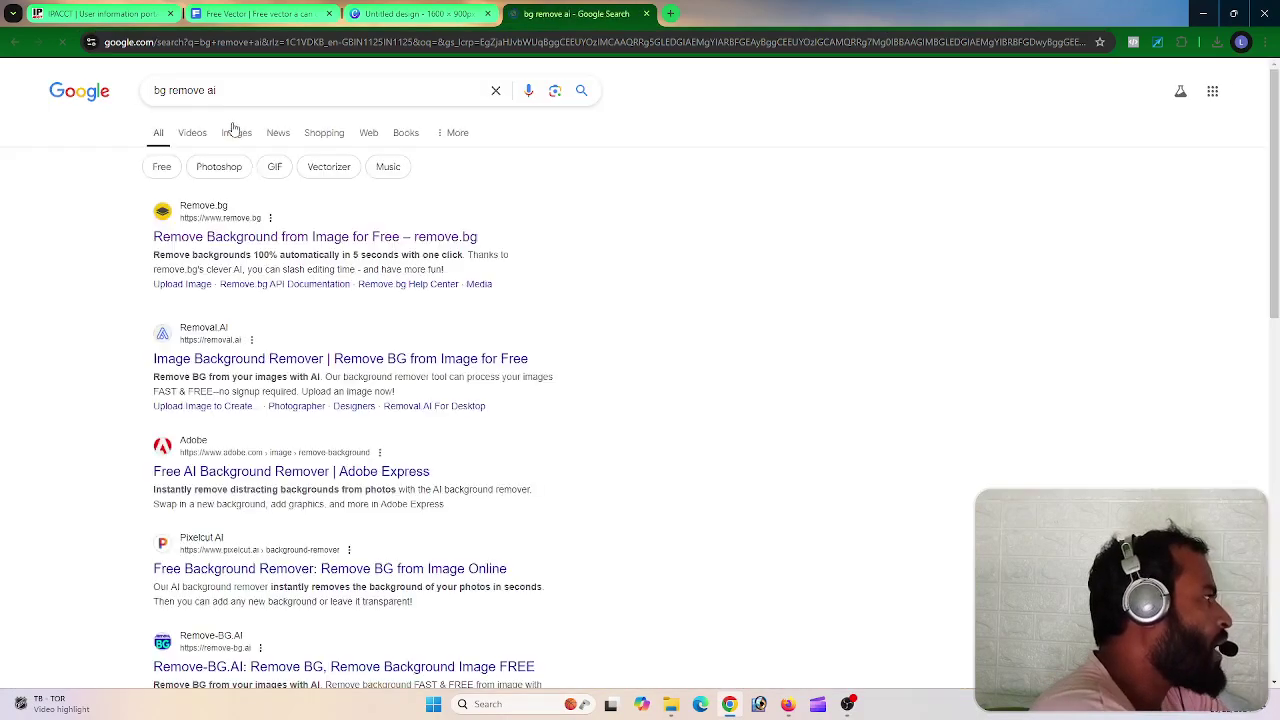
left_click(214, 237)
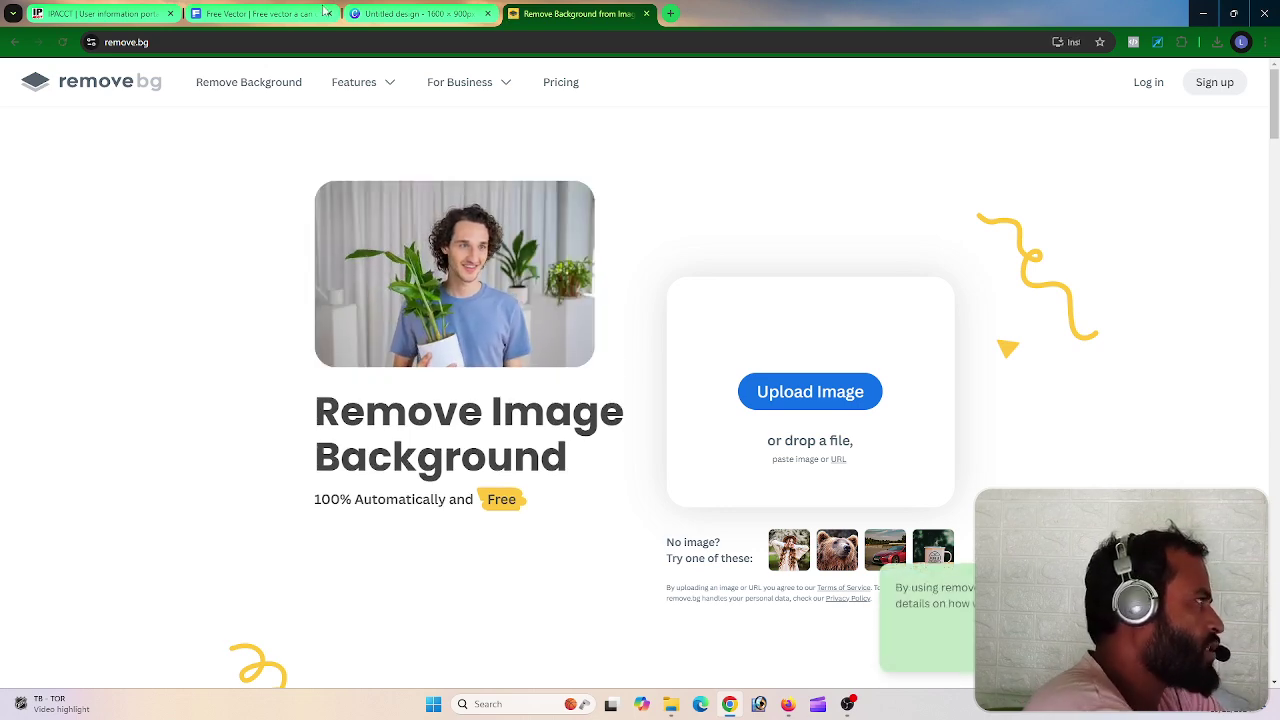
Return to the Canva design, remove the can image's background, and move the can to the left half of the page
left_click(389, 9)
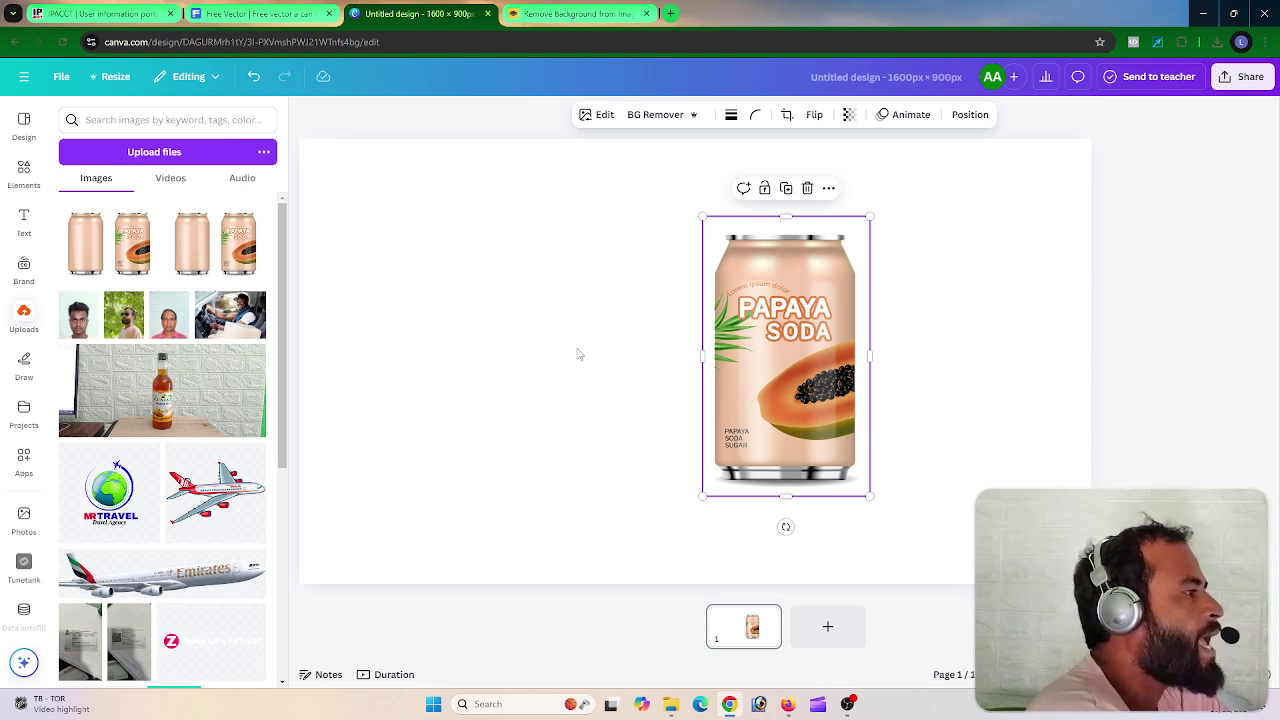
left_click(656, 115)
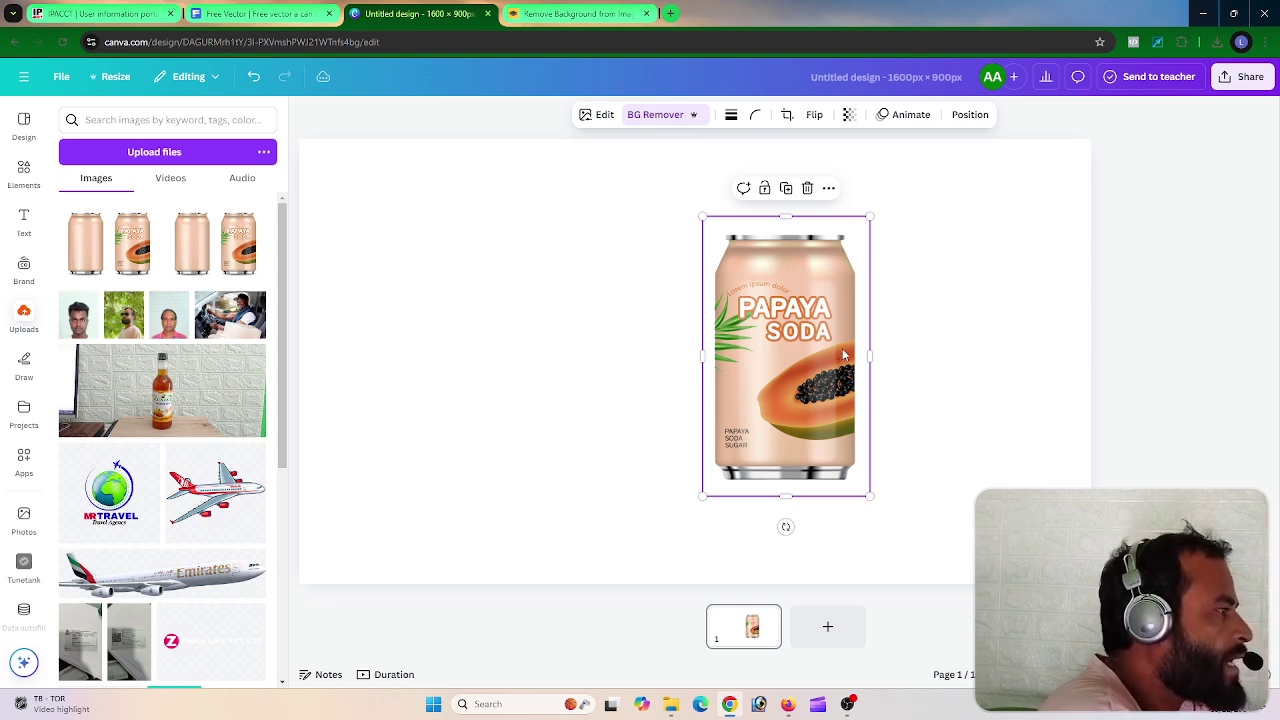
left_click_drag(844, 352, 532, 323)
left_click(785, 320)
left_click(622, 340)
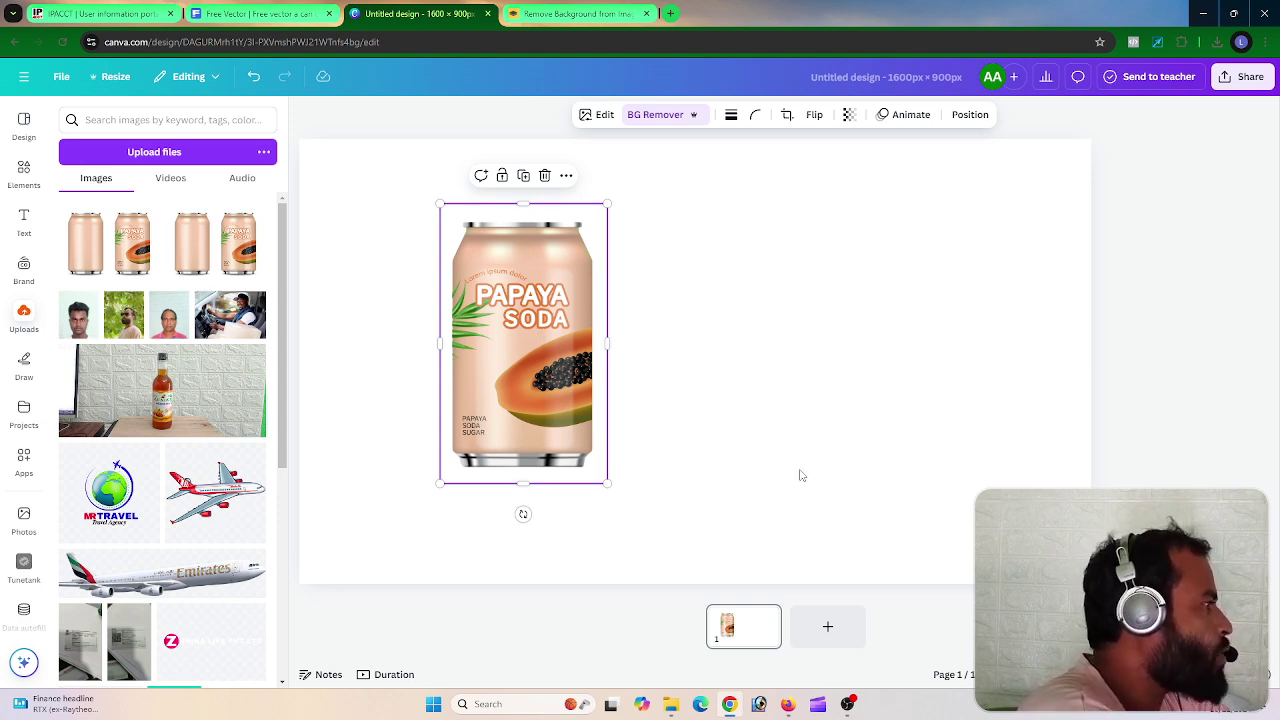
Give the page background a horizontal gradient from white to grey
left_click(845, 318)
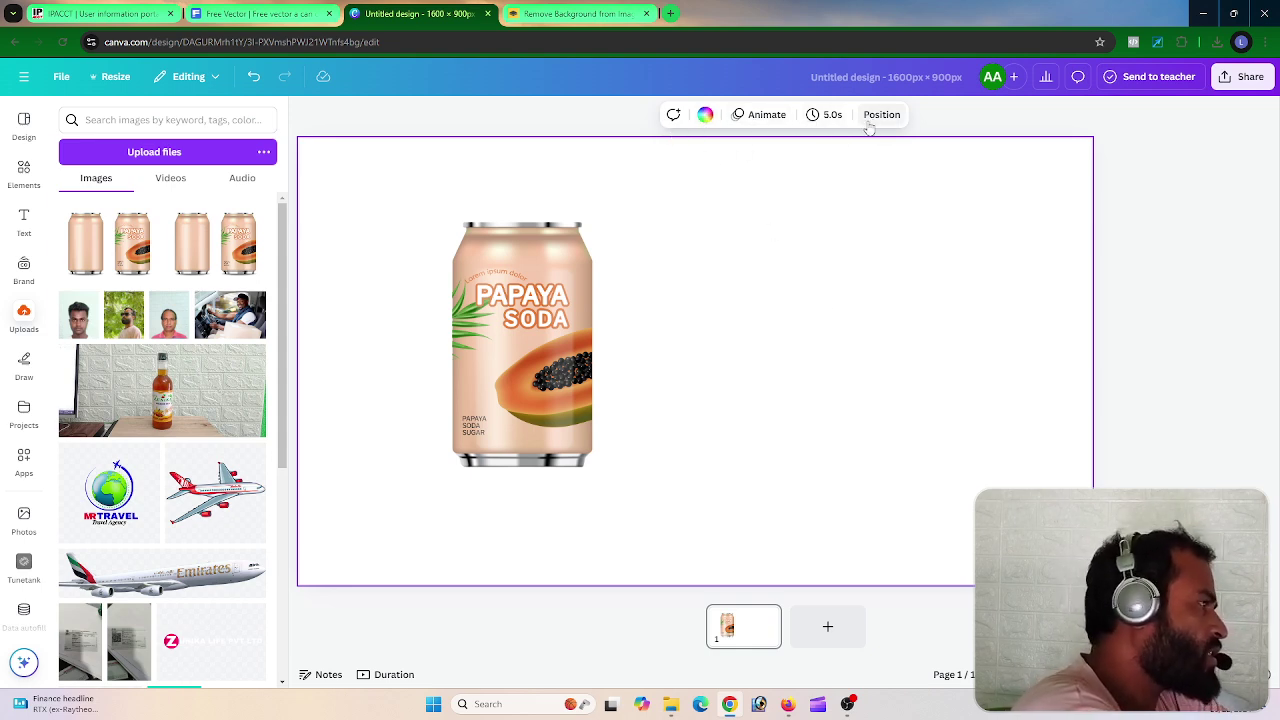
left_click(763, 116)
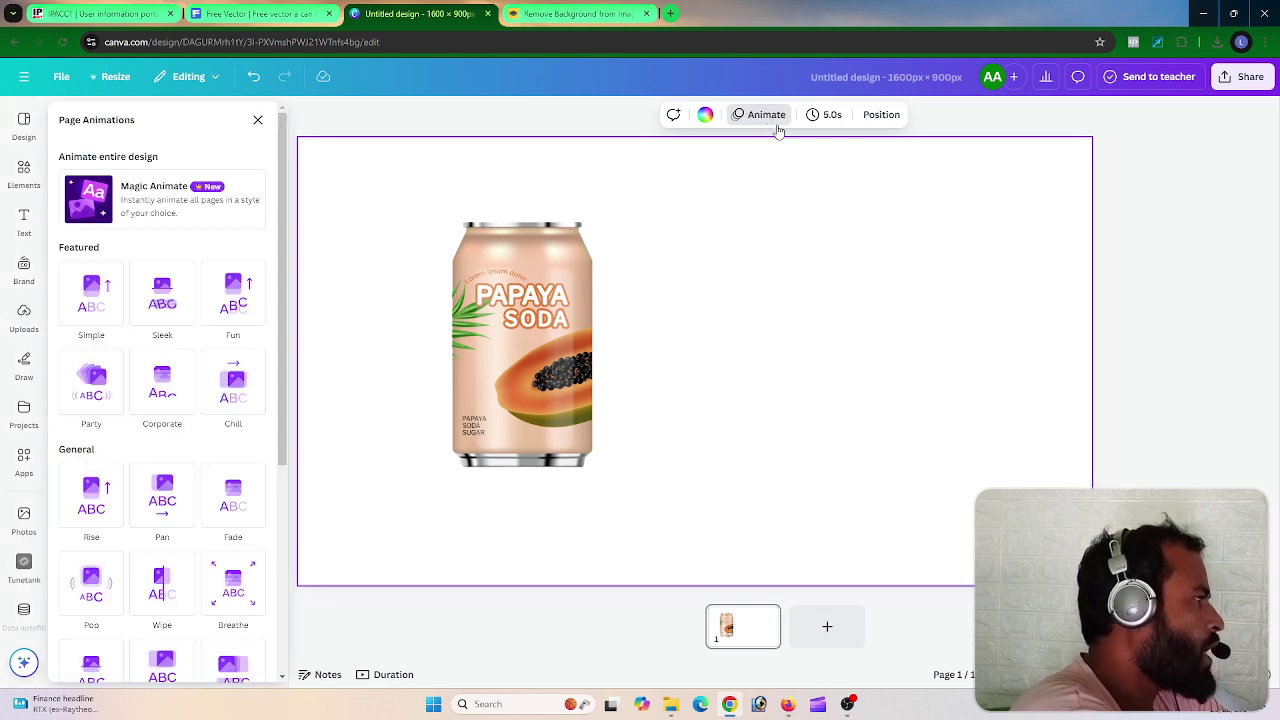
left_click(705, 116)
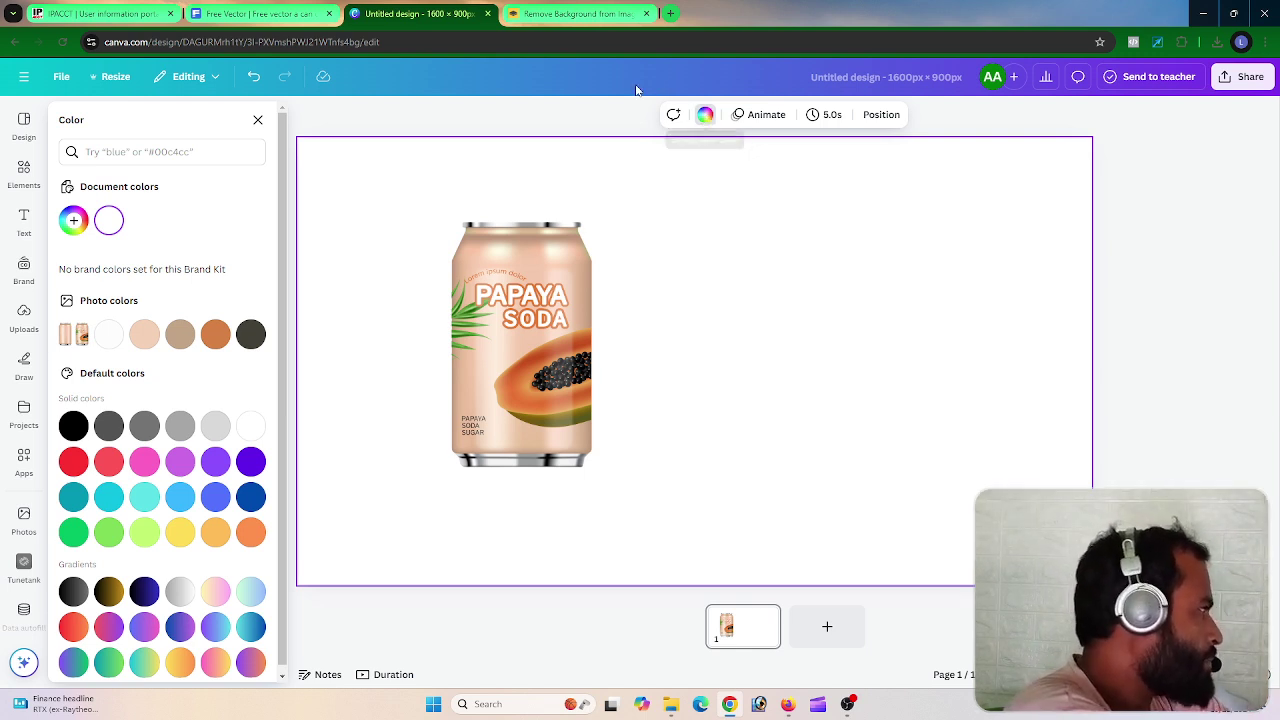
left_click(74, 222)
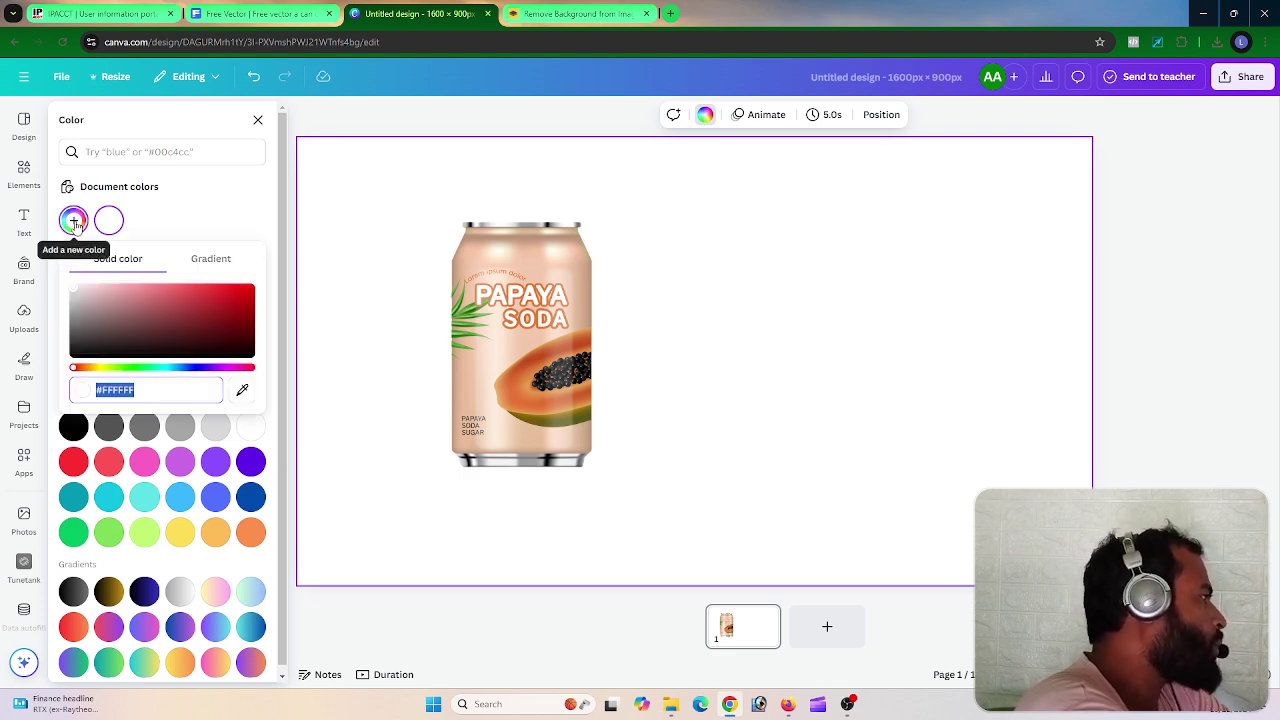
left_click(222, 261)
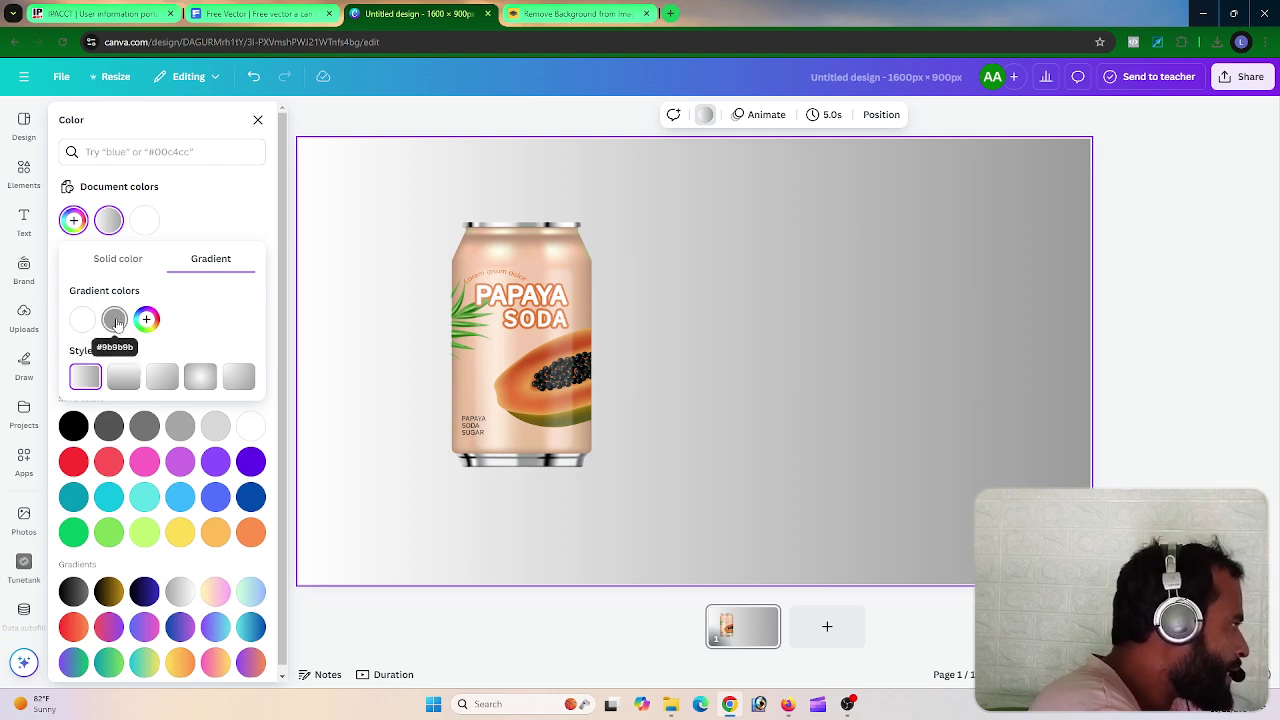
Change the gradient's grey colour to orange #FFA76E by sampling the can's body and making the sampled colour more vivid
left_click(115, 320)
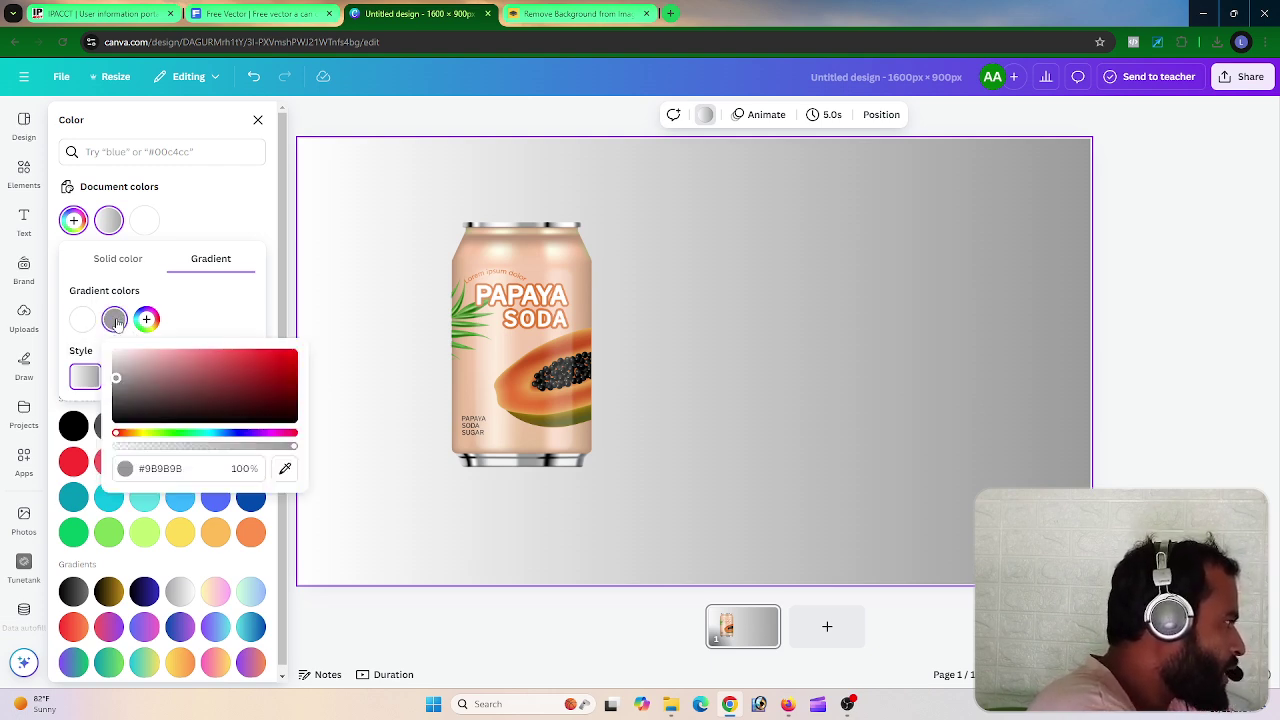
left_click(121, 353)
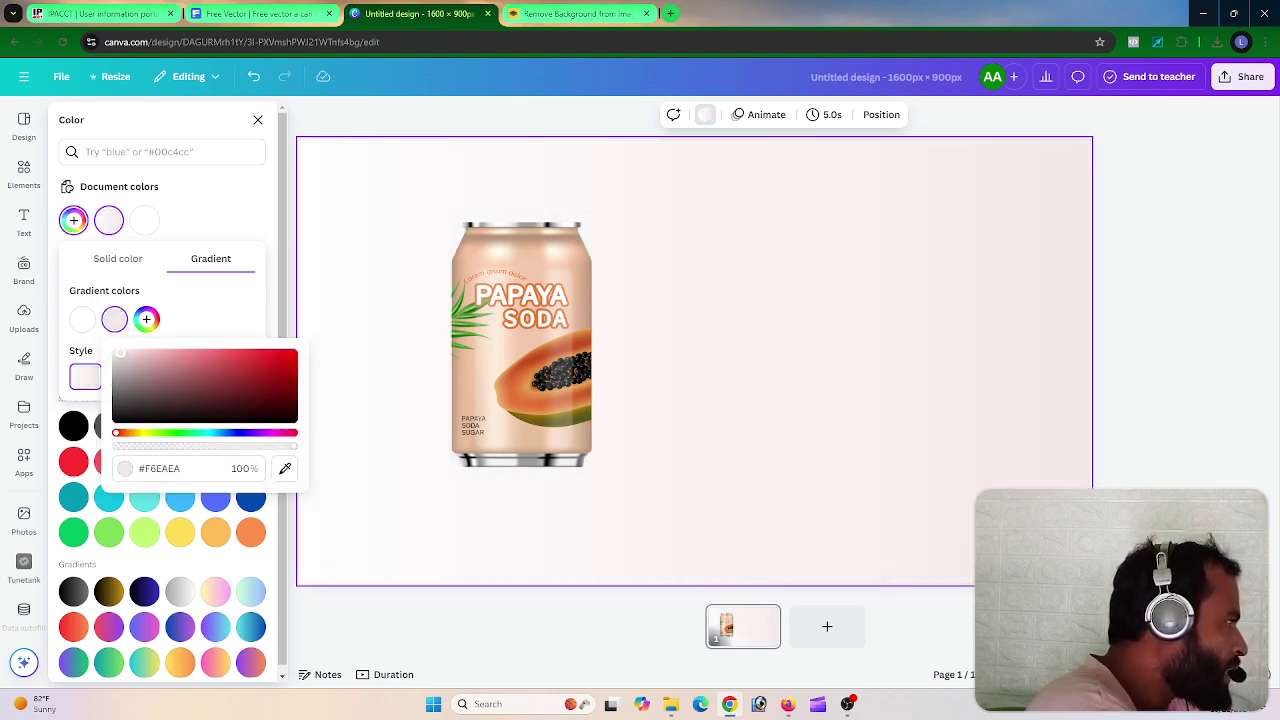
left_click_drag(121, 353, 118, 374)
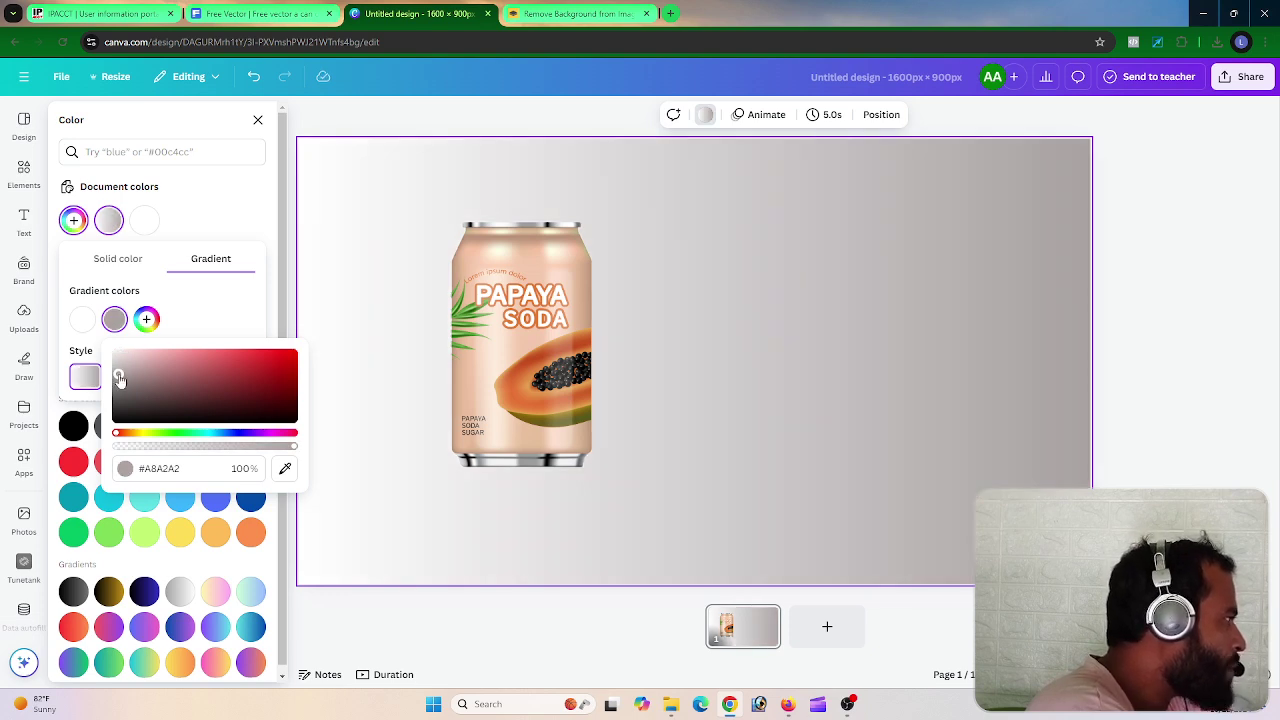
left_click(286, 471)
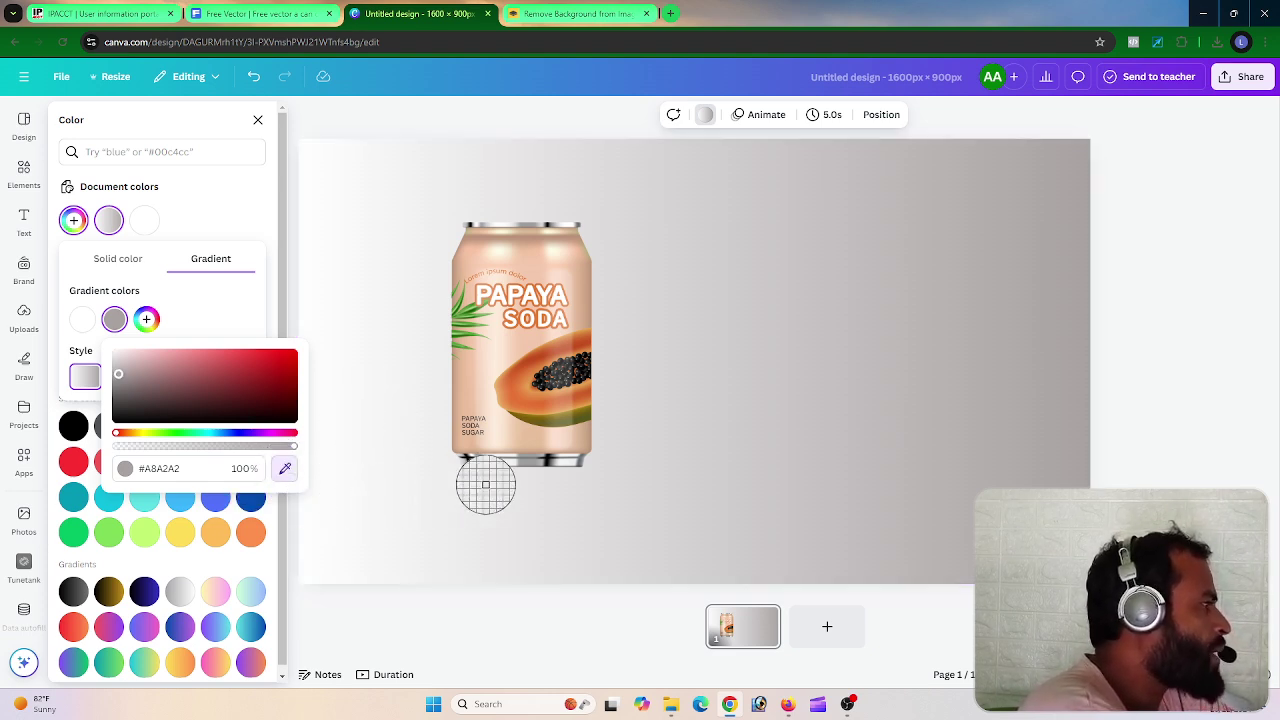
left_click(575, 271)
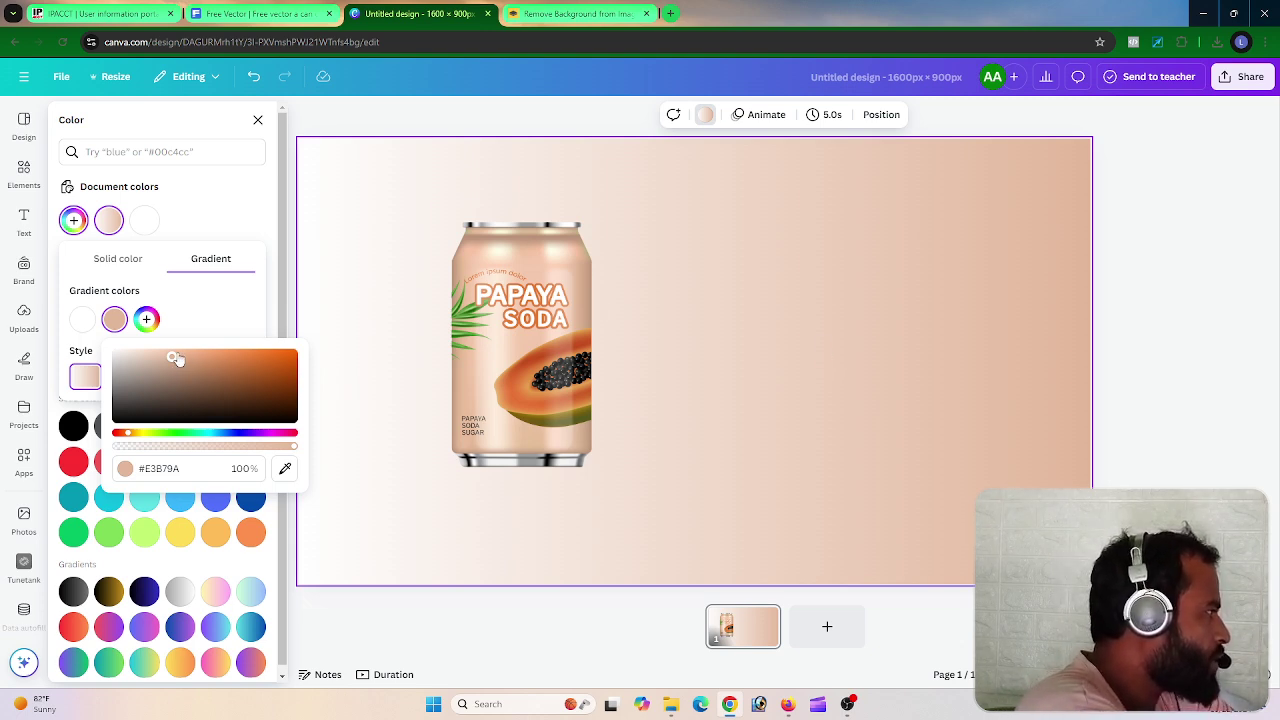
left_click_drag(172, 356, 219, 349)
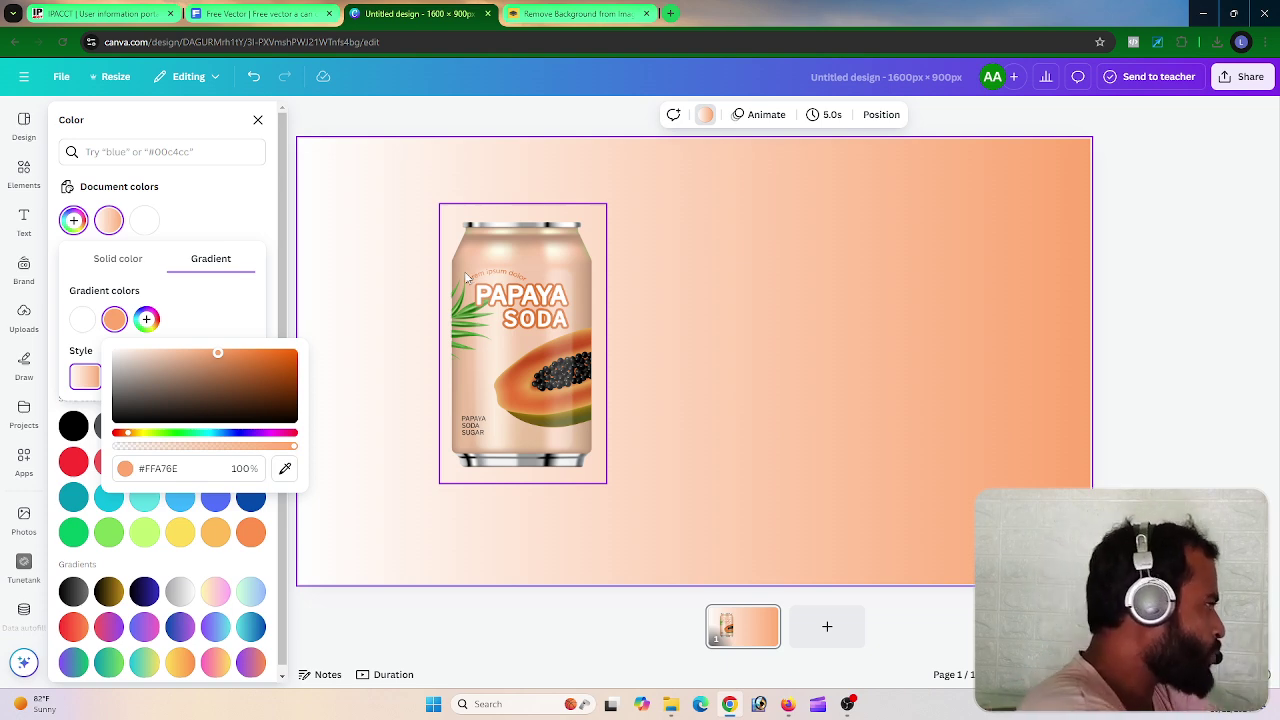
Change the gradient's white colour to cream #FAF1E7 by sampling the can's upper body and lightening the sampled colour
left_click(83, 321)
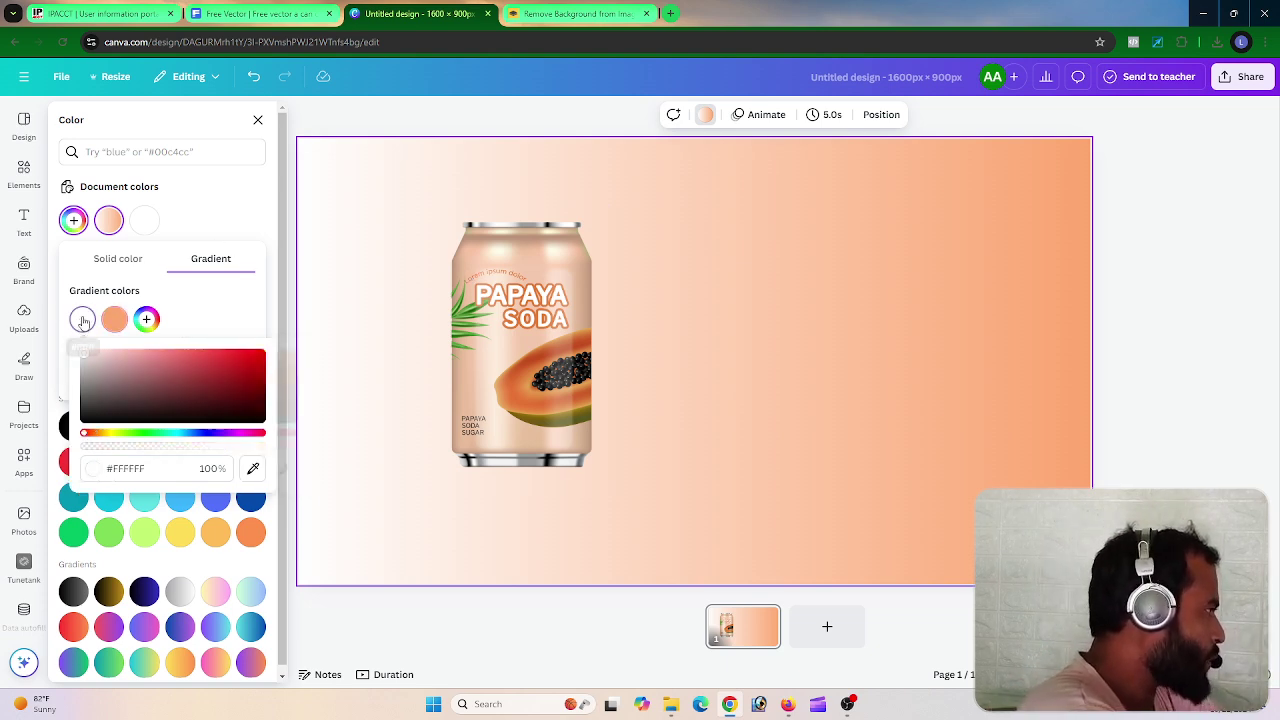
left_click(253, 468)
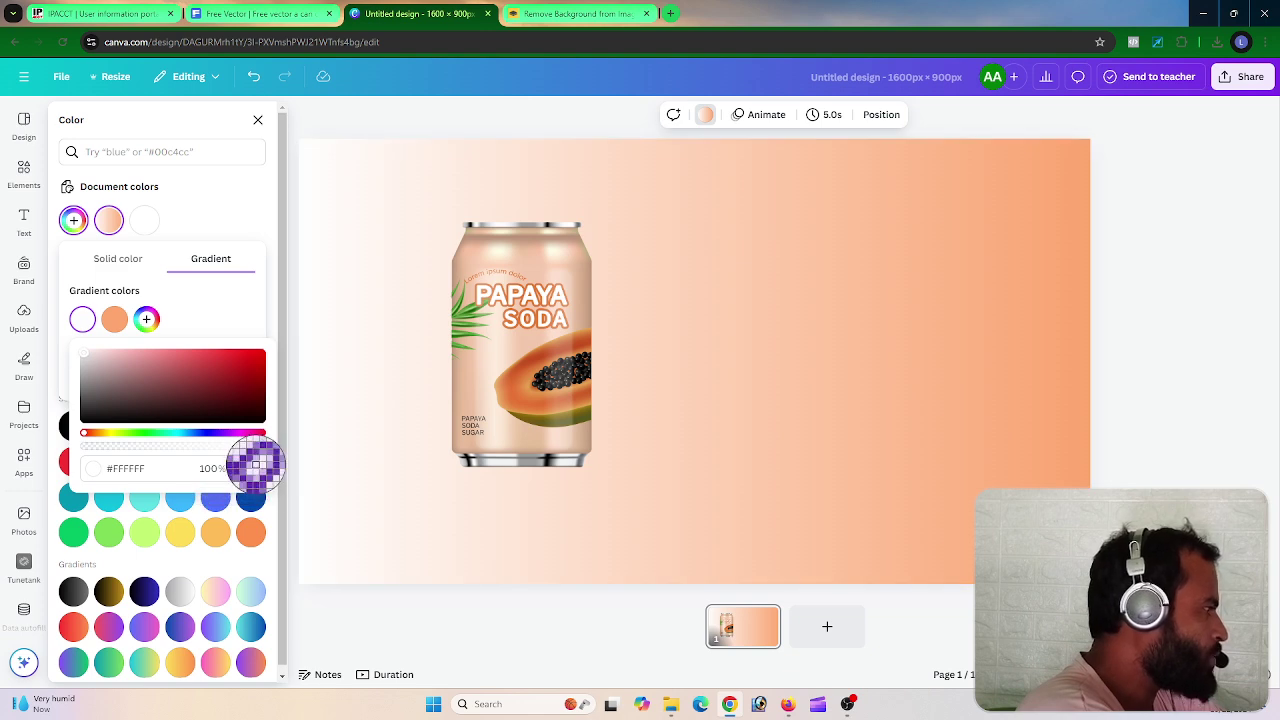
left_click(487, 254)
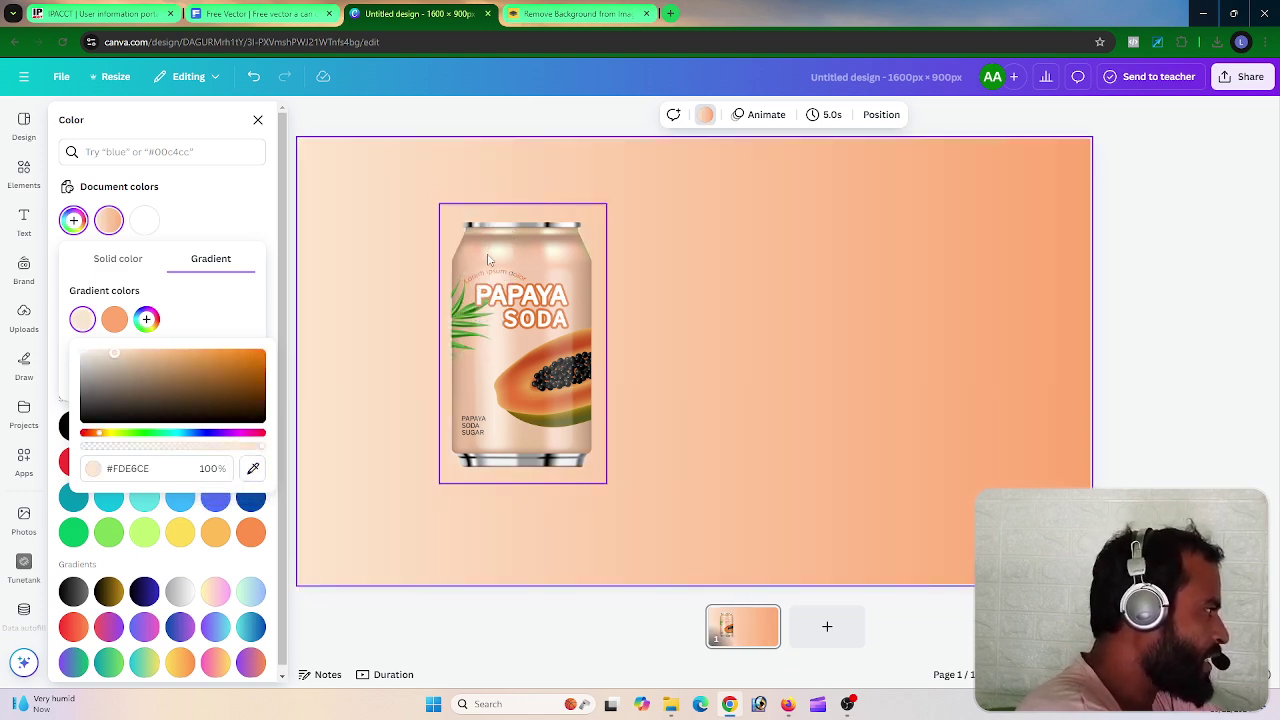
left_click_drag(116, 359, 94, 353)
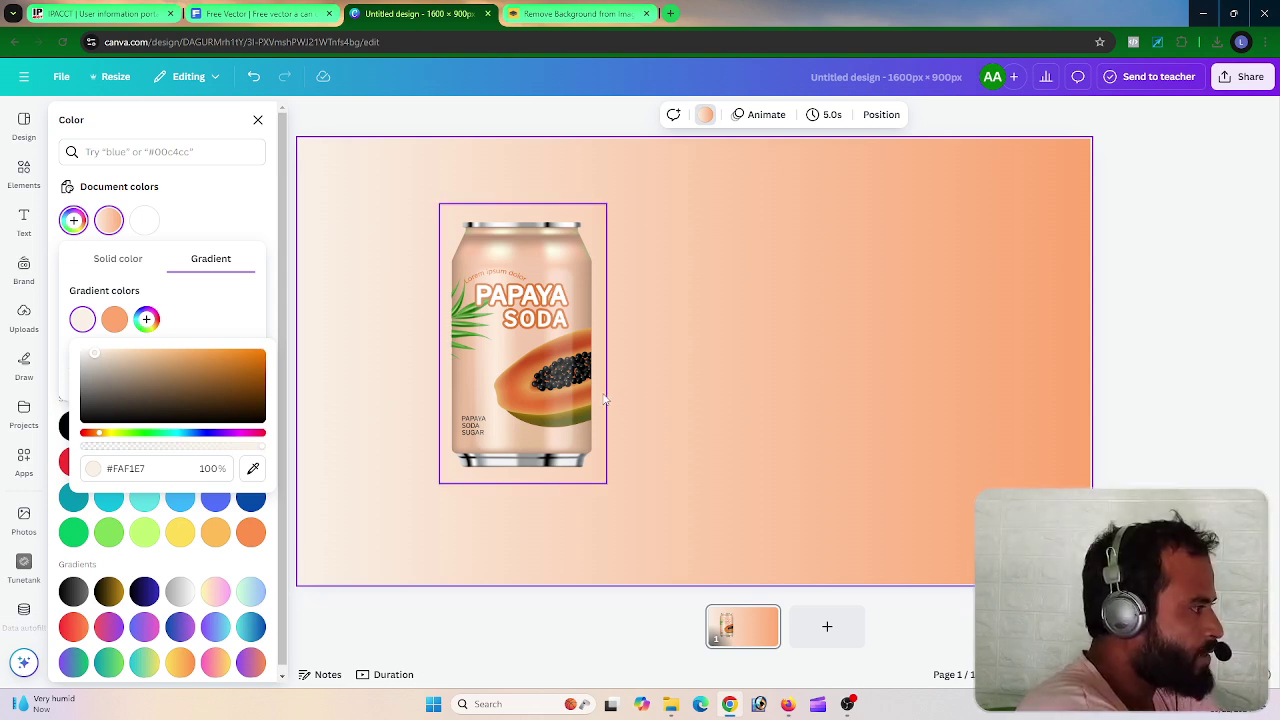
left_click(1155, 352)
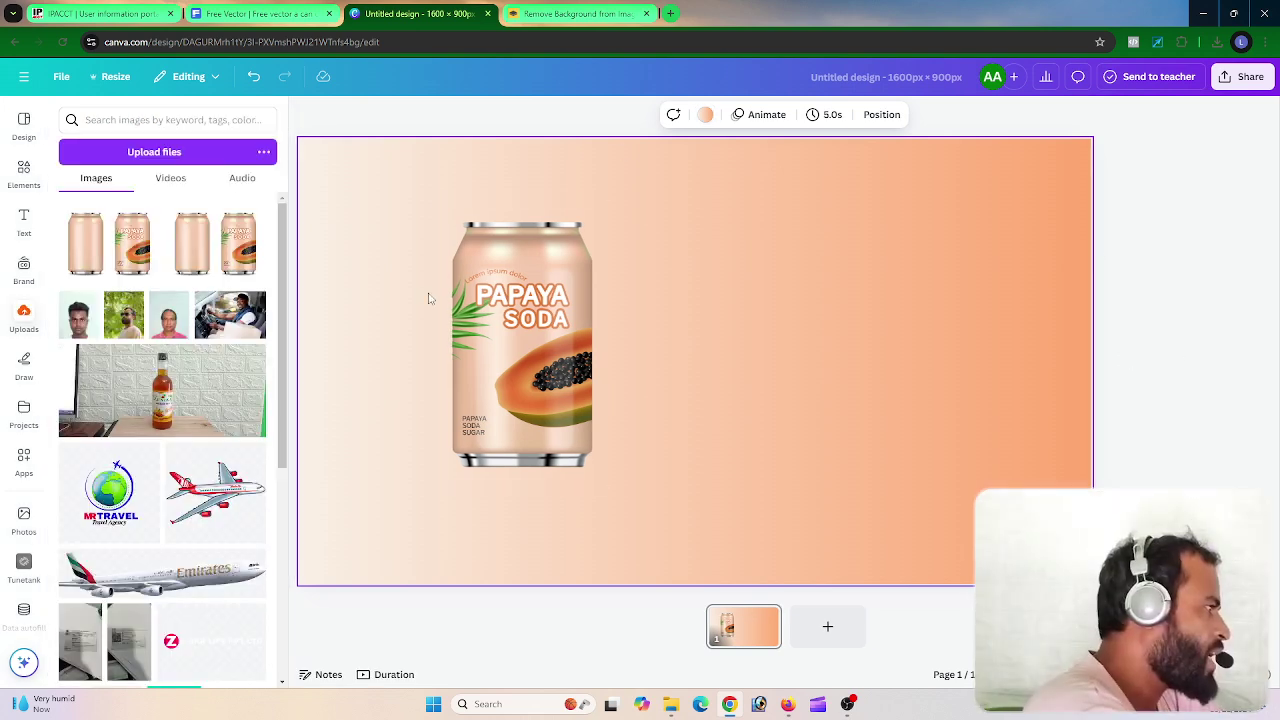
Move the can to the upper left of the page and enlarge it proportionally to about seven-eighths of the page height
left_click(494, 329)
left_click_drag(494, 329, 653, 347)
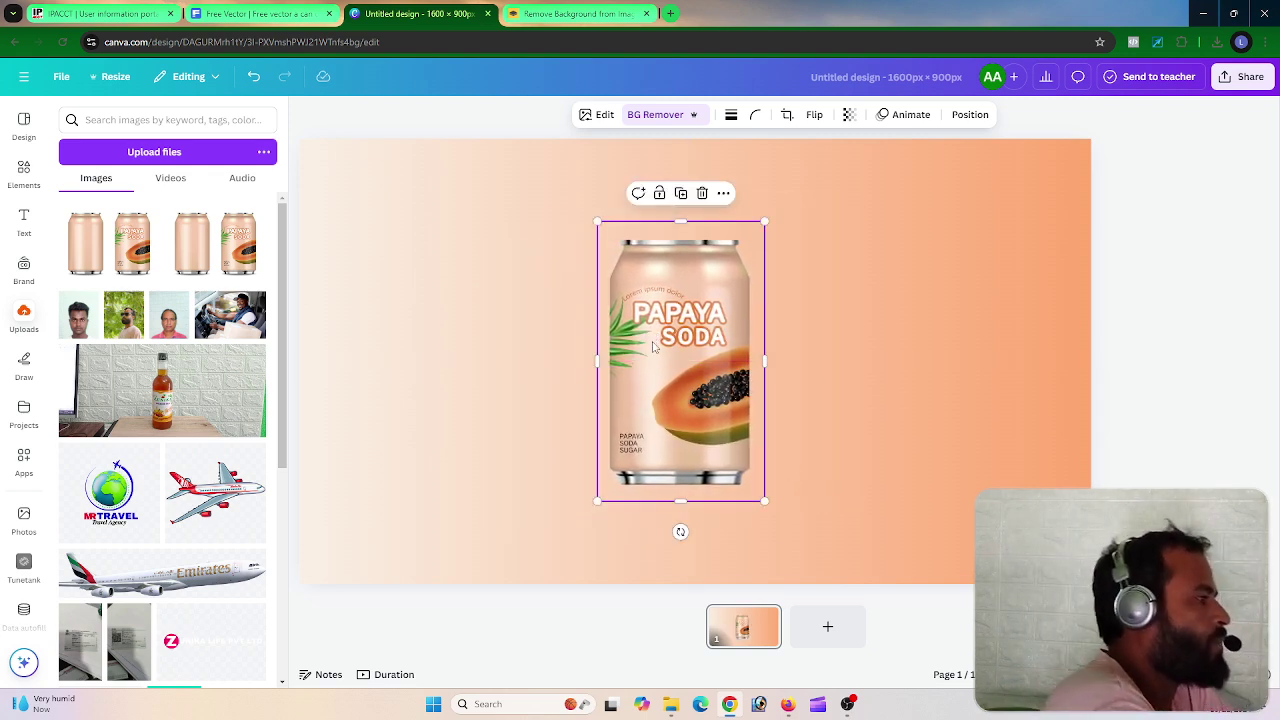
left_click_drag(653, 347, 463, 282)
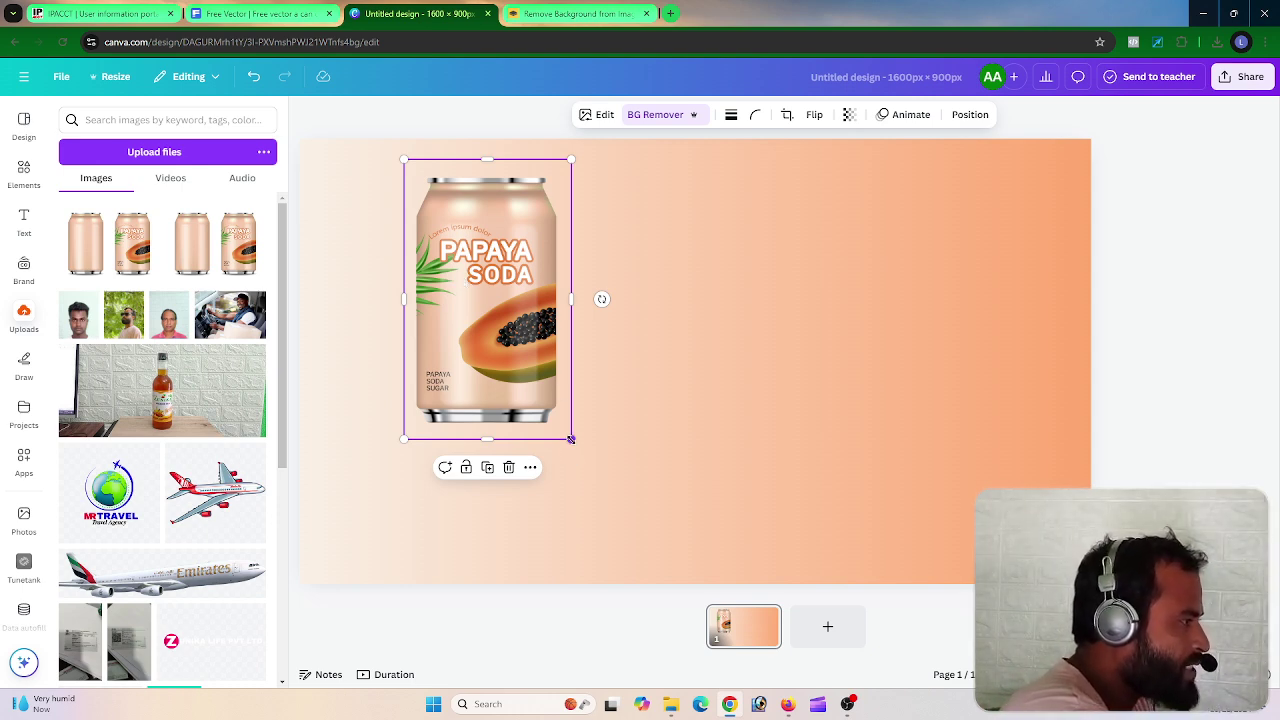
left_click_drag(571, 438, 641, 608)
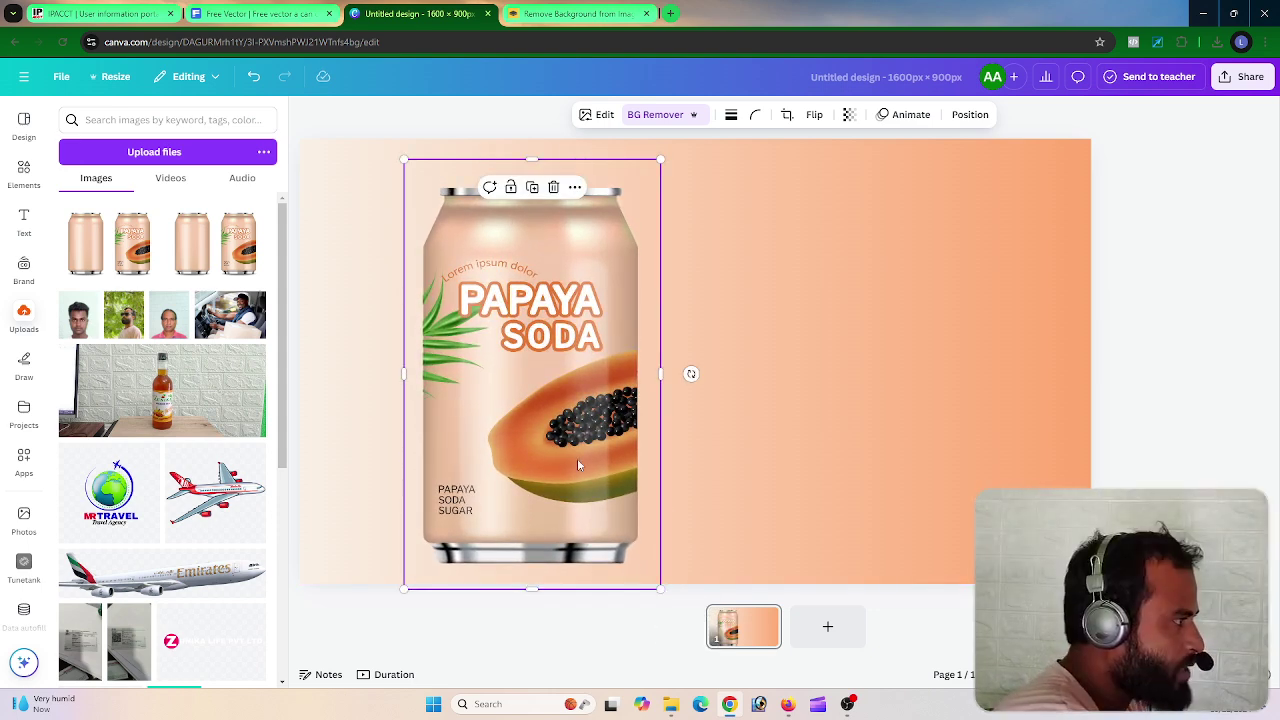
left_click_drag(577, 458, 496, 434)
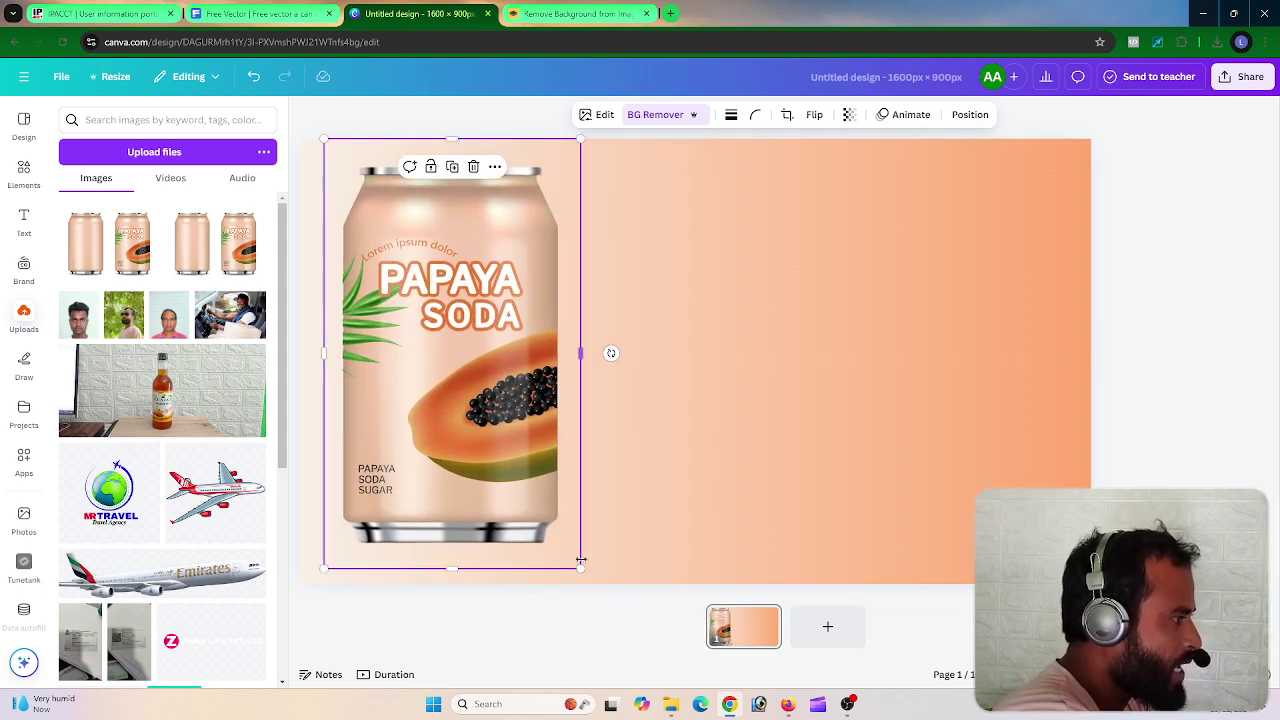
left_click_drag(580, 564, 556, 531)
Centre the enlarged can vertically on the page, keeping it near the left edge
left_click_drag(440, 367, 442, 379)
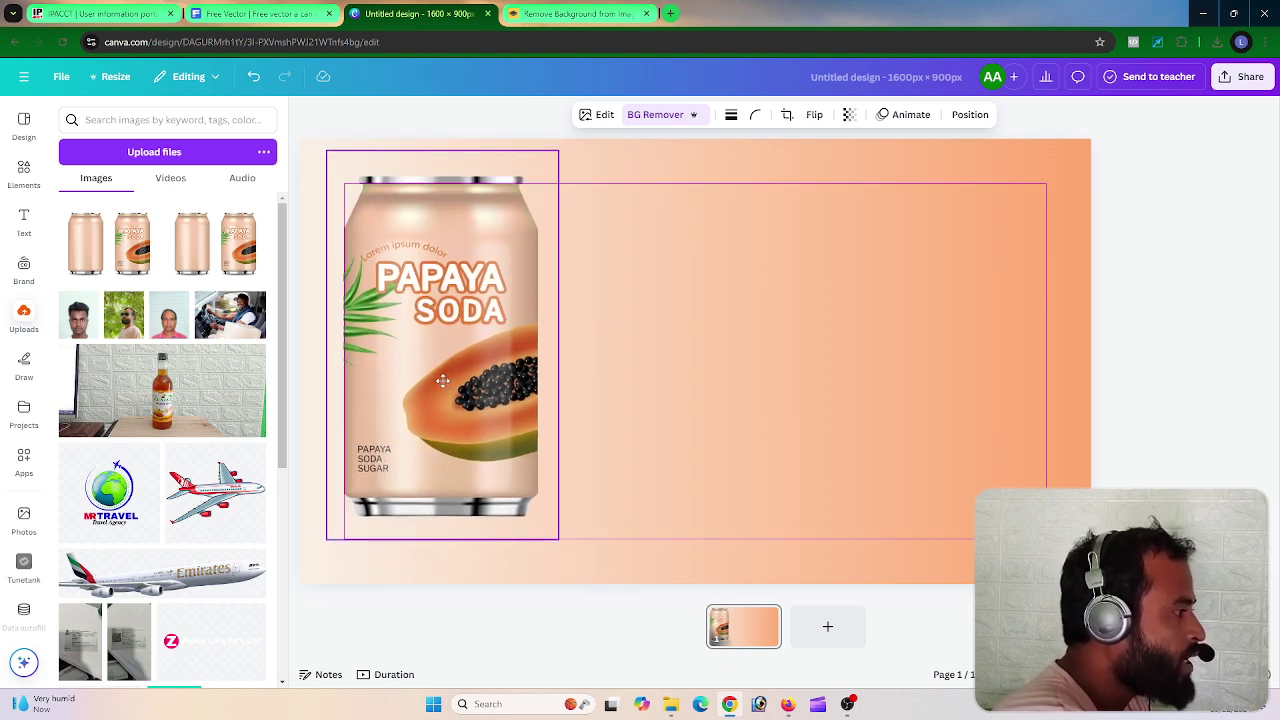
left_click_drag(442, 380, 442, 373)
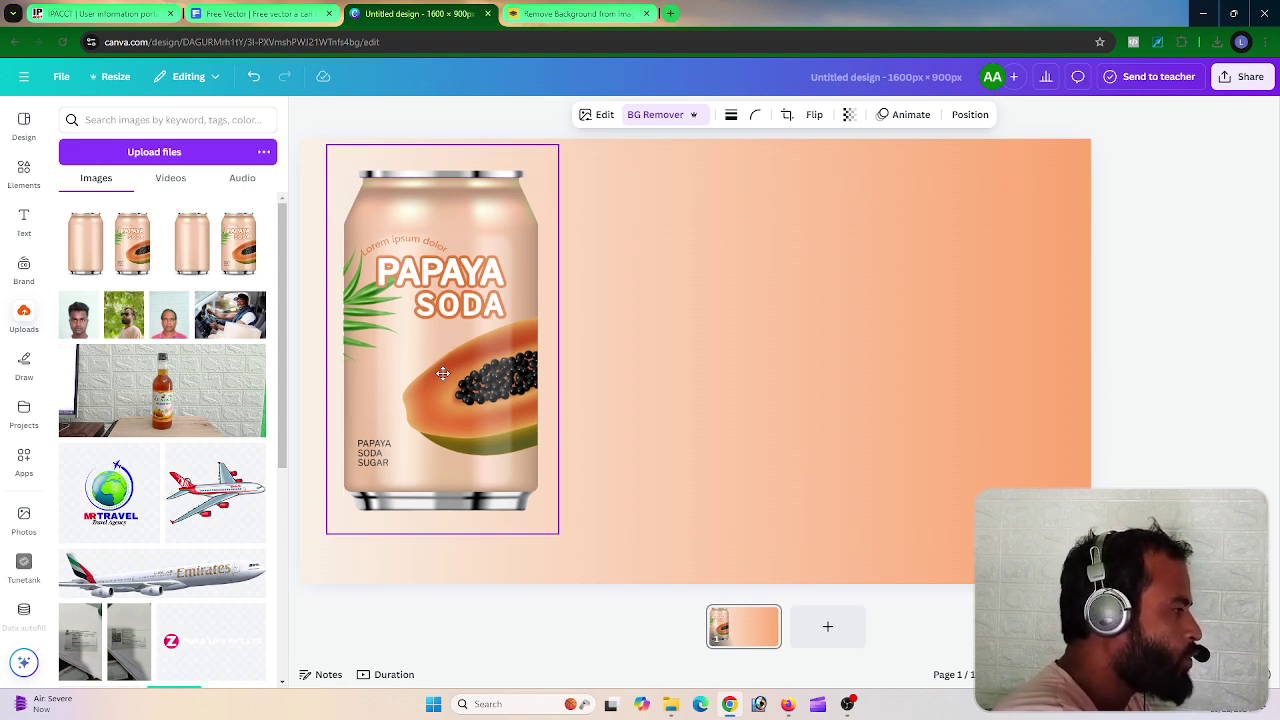
left_click_drag(442, 373, 442, 372)
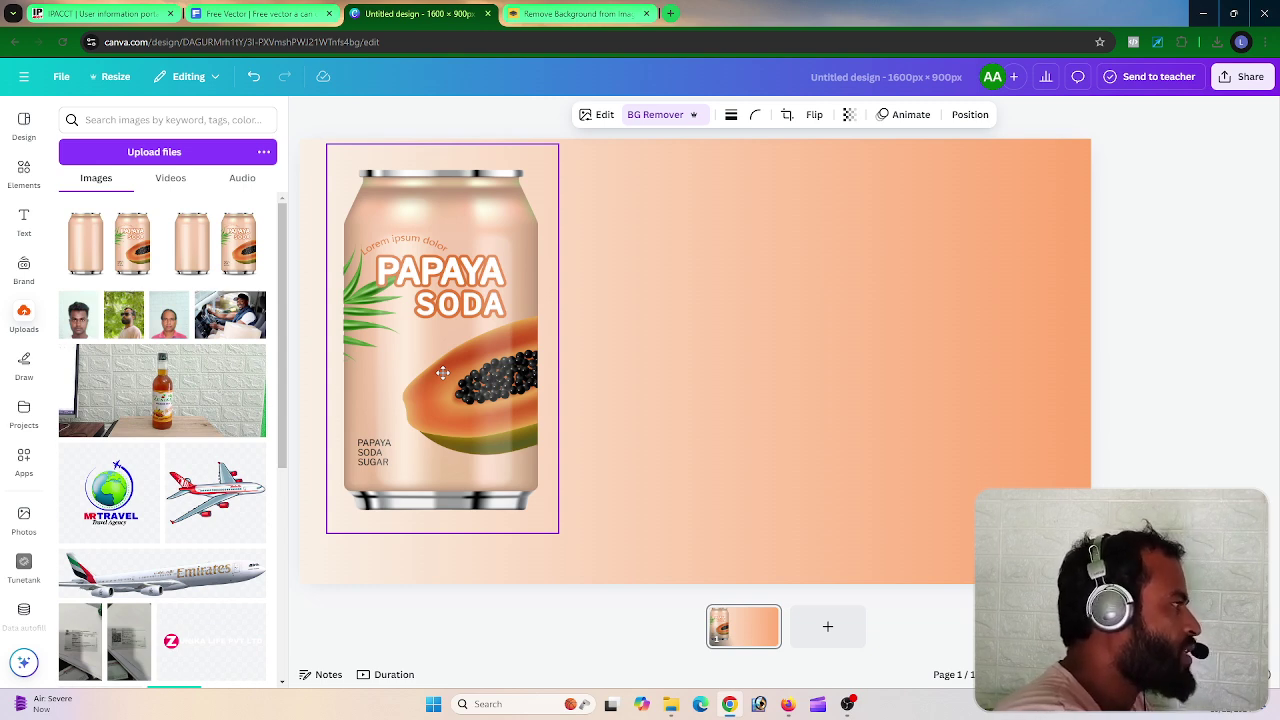
left_click_drag(442, 373, 442, 395)
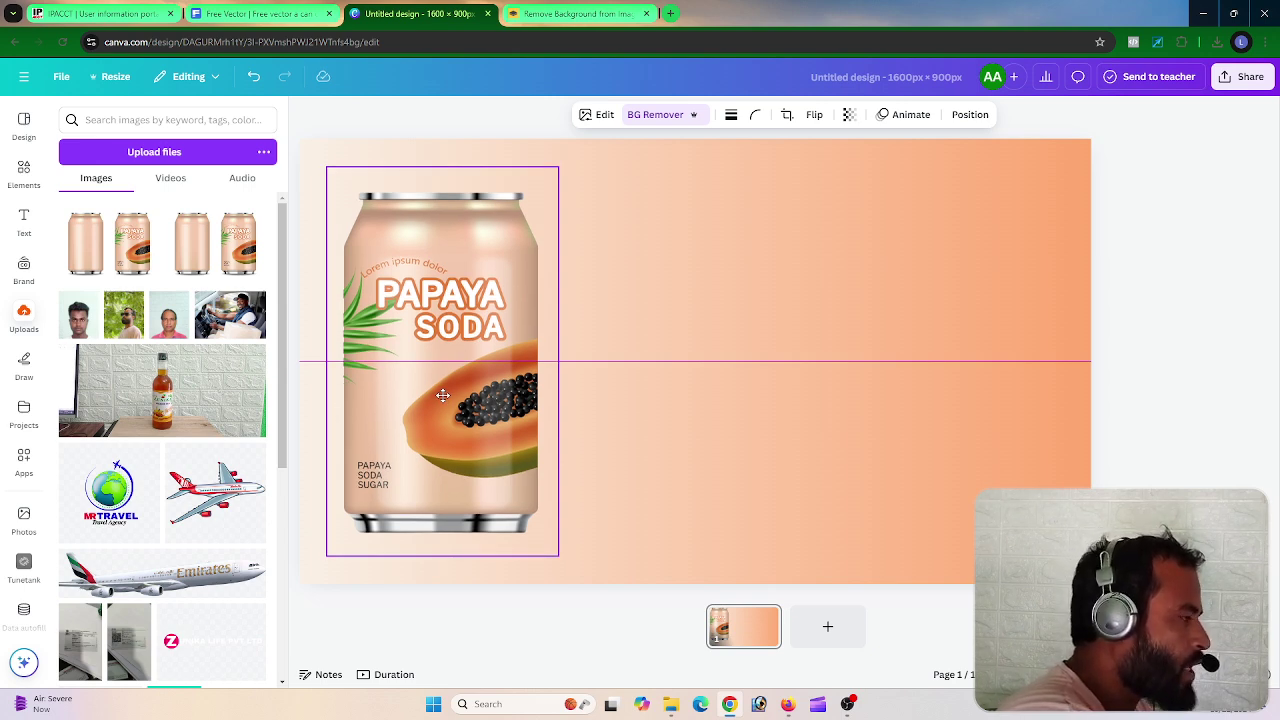
left_click_drag(442, 395, 443, 397)
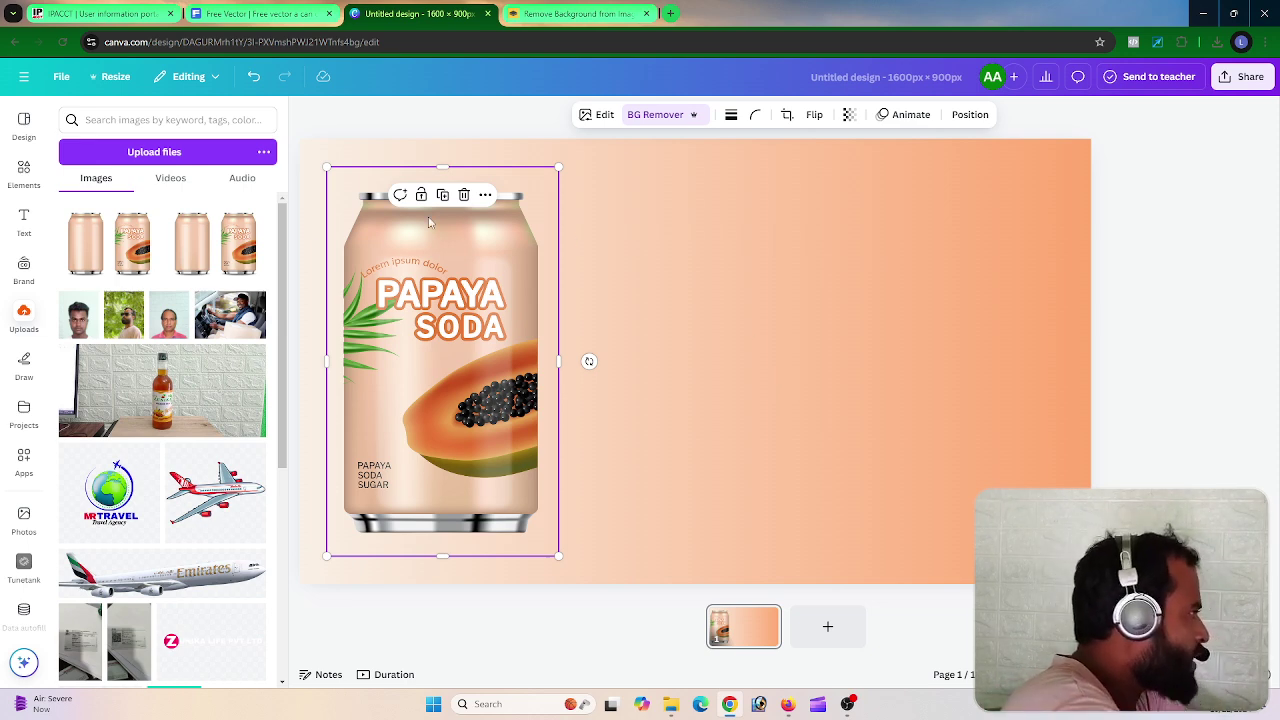
Look through the ready-made font combinations available for adding text to the design
left_click(24, 220)
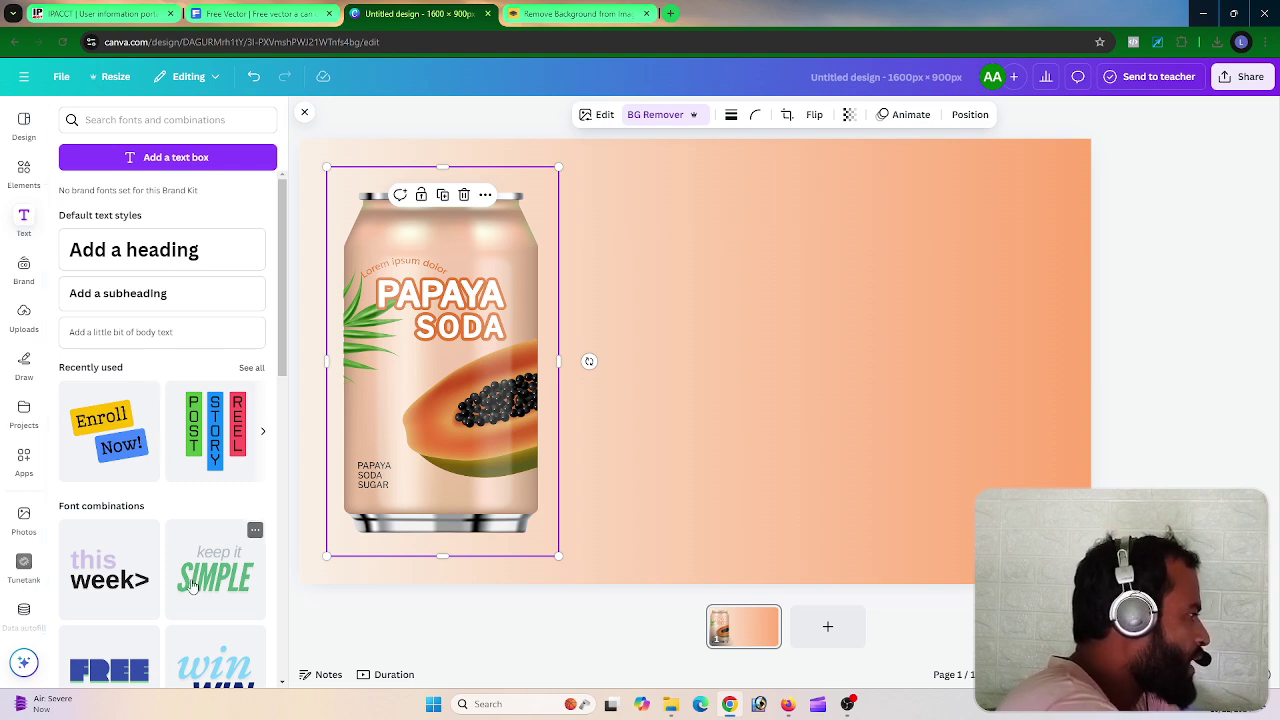
scroll(175, 560, "down", 3)
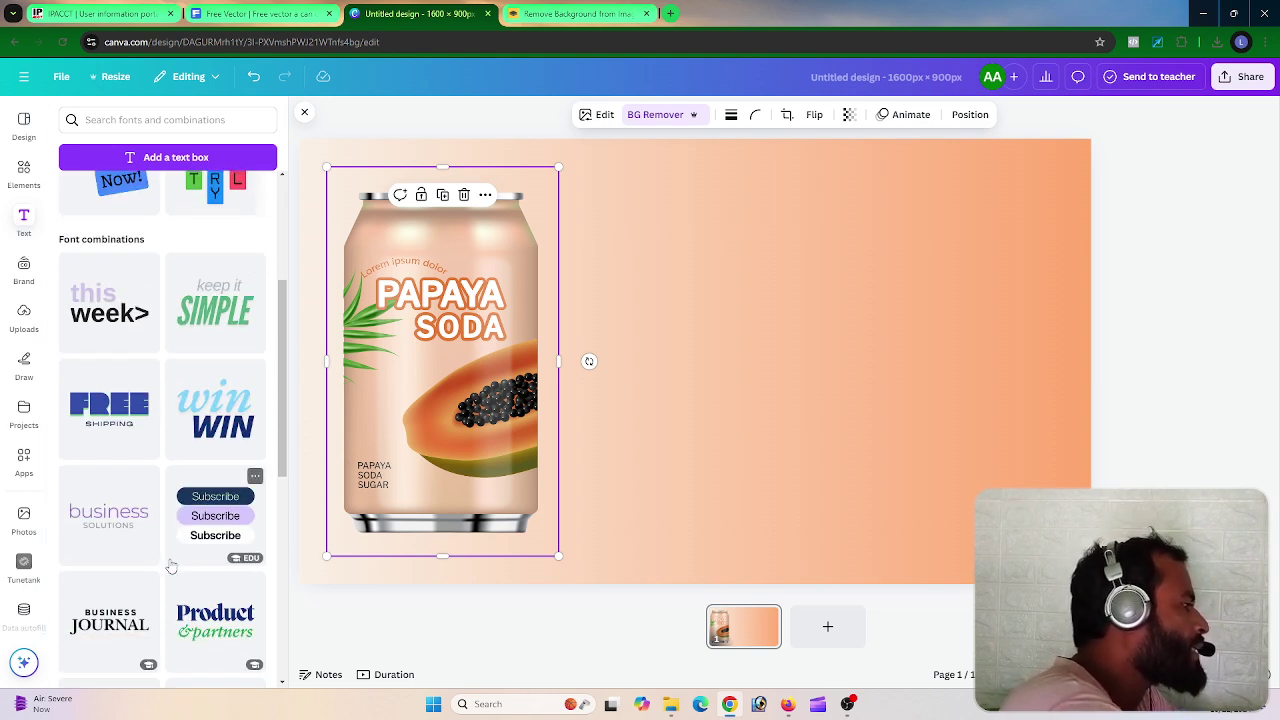
scroll(172, 566, "down", 4)
scroll(178, 535, "down", 1)
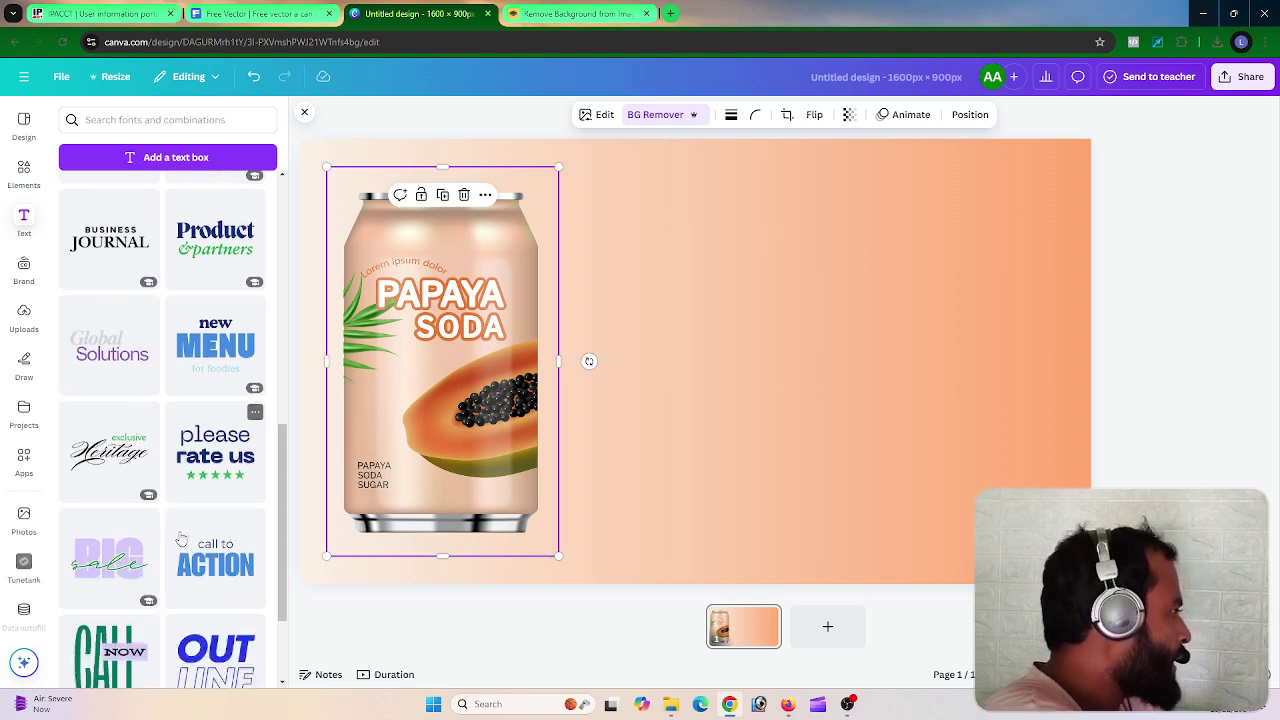
scroll(180, 540, "down", 2)
scroll(180, 538, "down", 3)
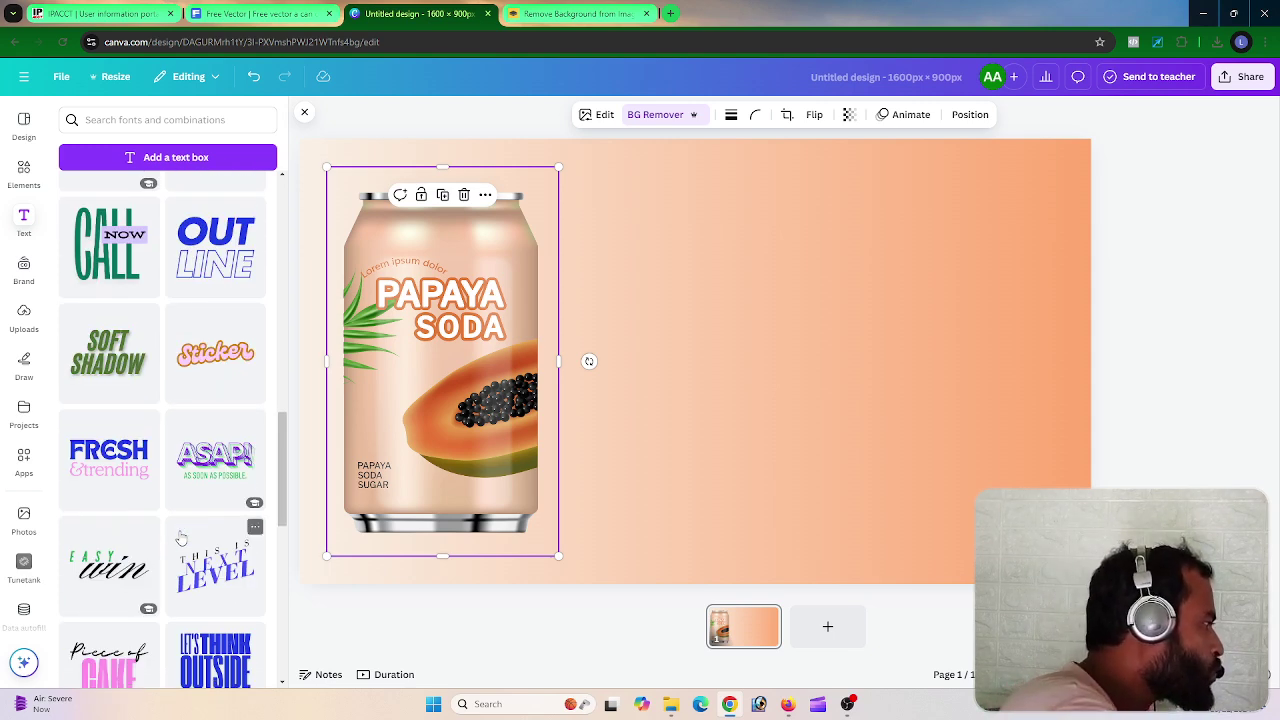
scroll(180, 538, "down", 3)
scroll(180, 538, "up", 10)
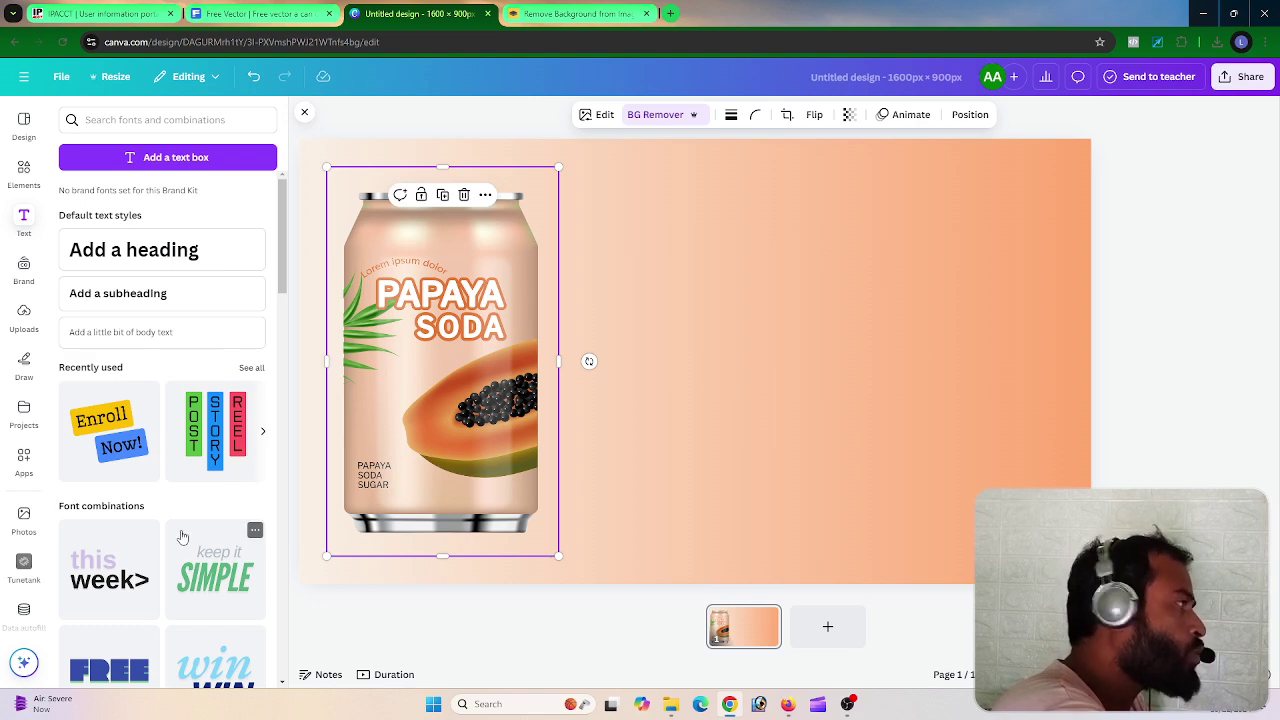
Add a default heading text and move it to the right half of the page, slightly above the vertical middle
left_click(143, 260)
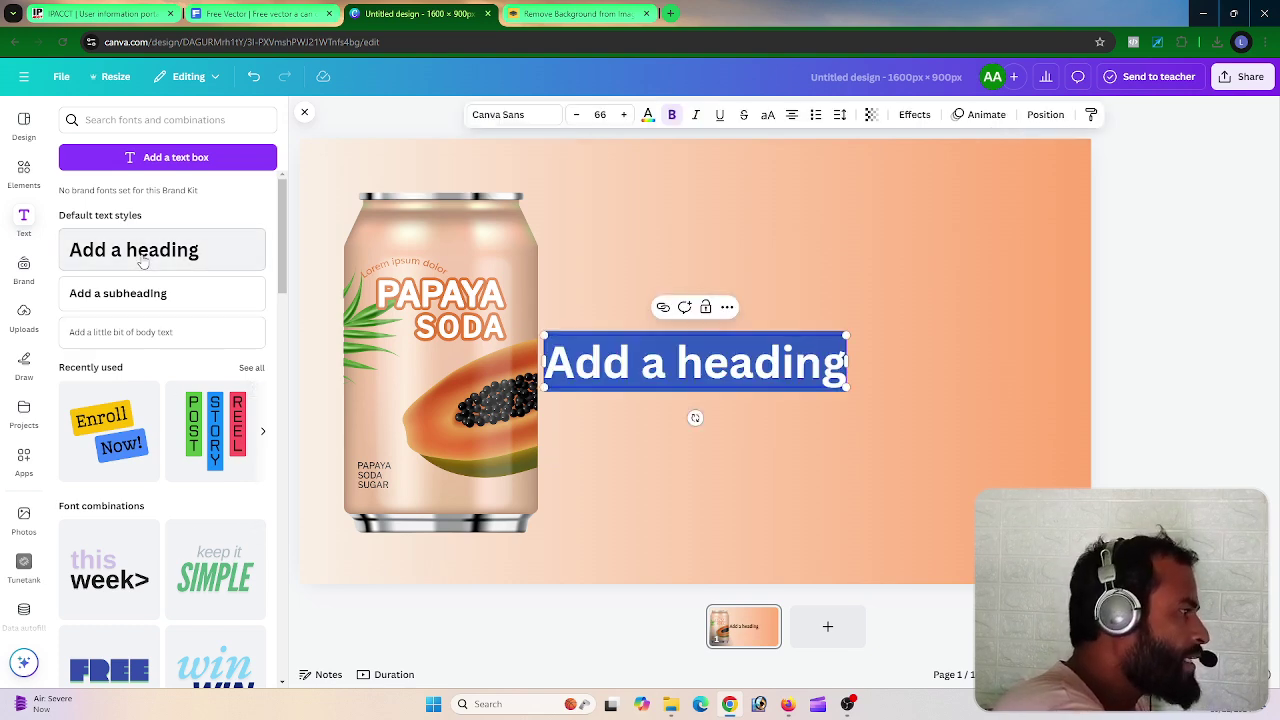
left_click(1134, 331)
left_click_drag(742, 366, 938, 342)
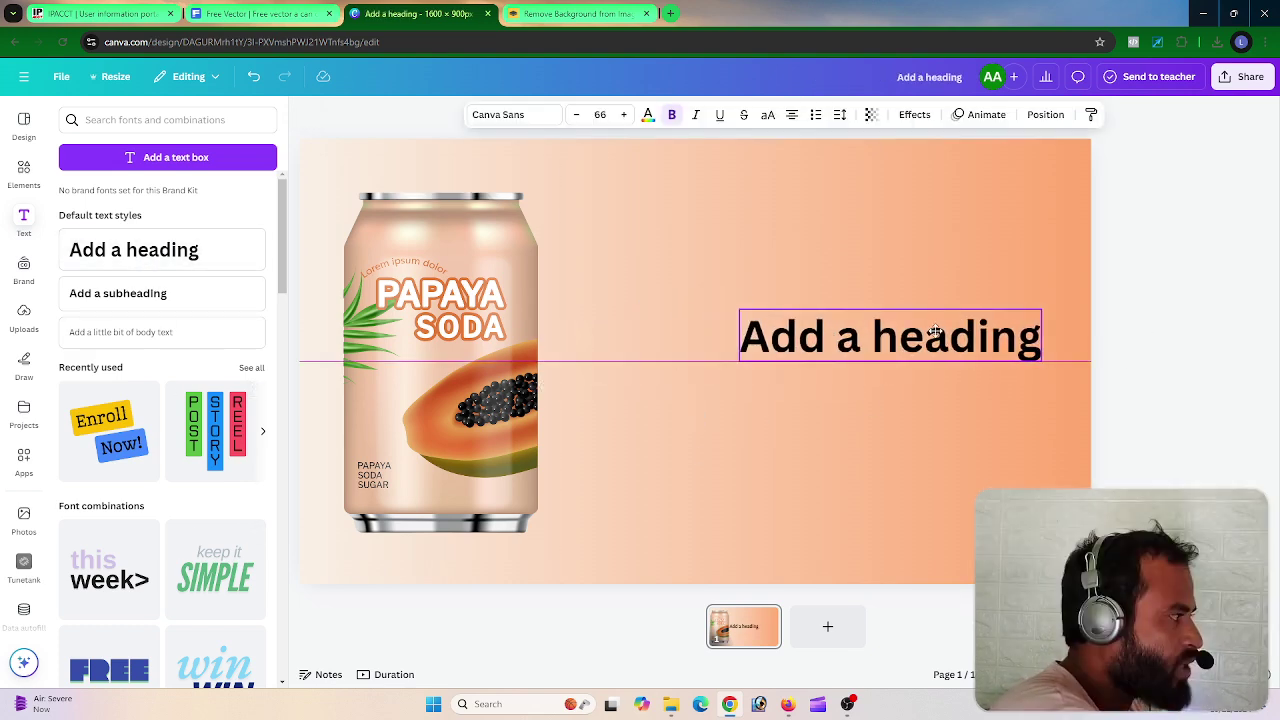
left_click(1185, 330)
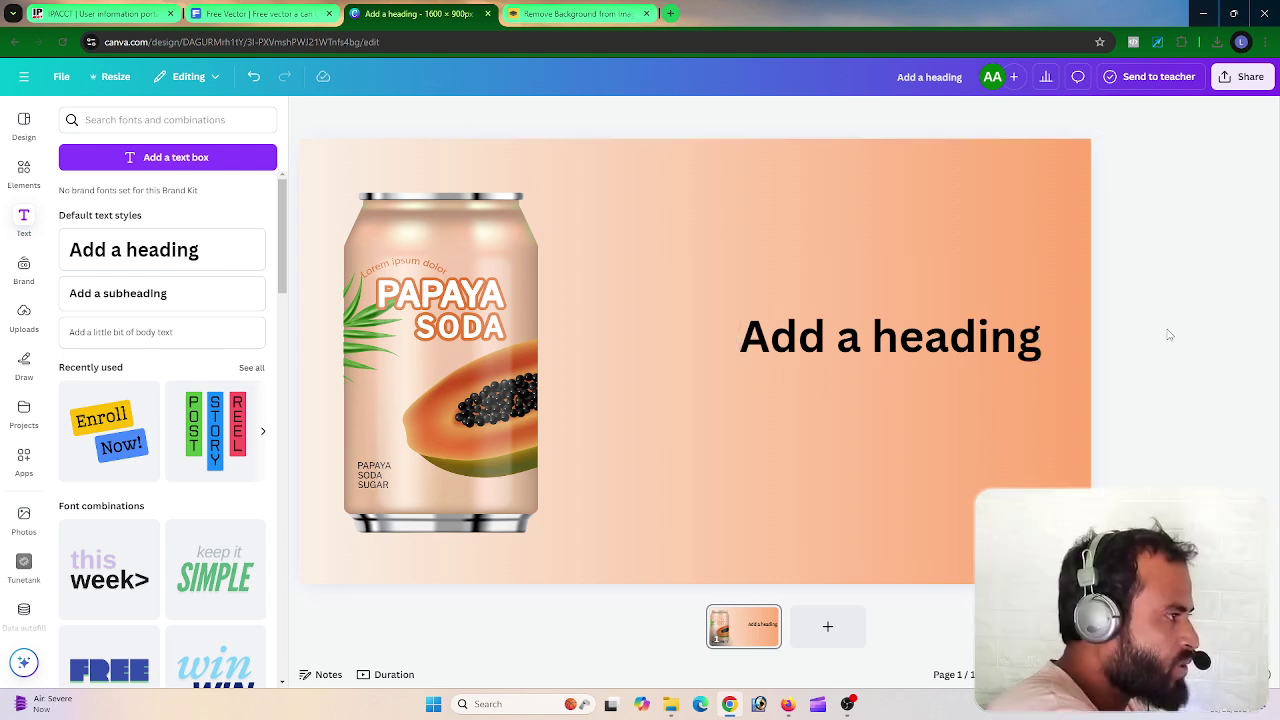
Replace the heading's placeholder text with PAPAYA
left_click(873, 339)
double_click(873, 339)
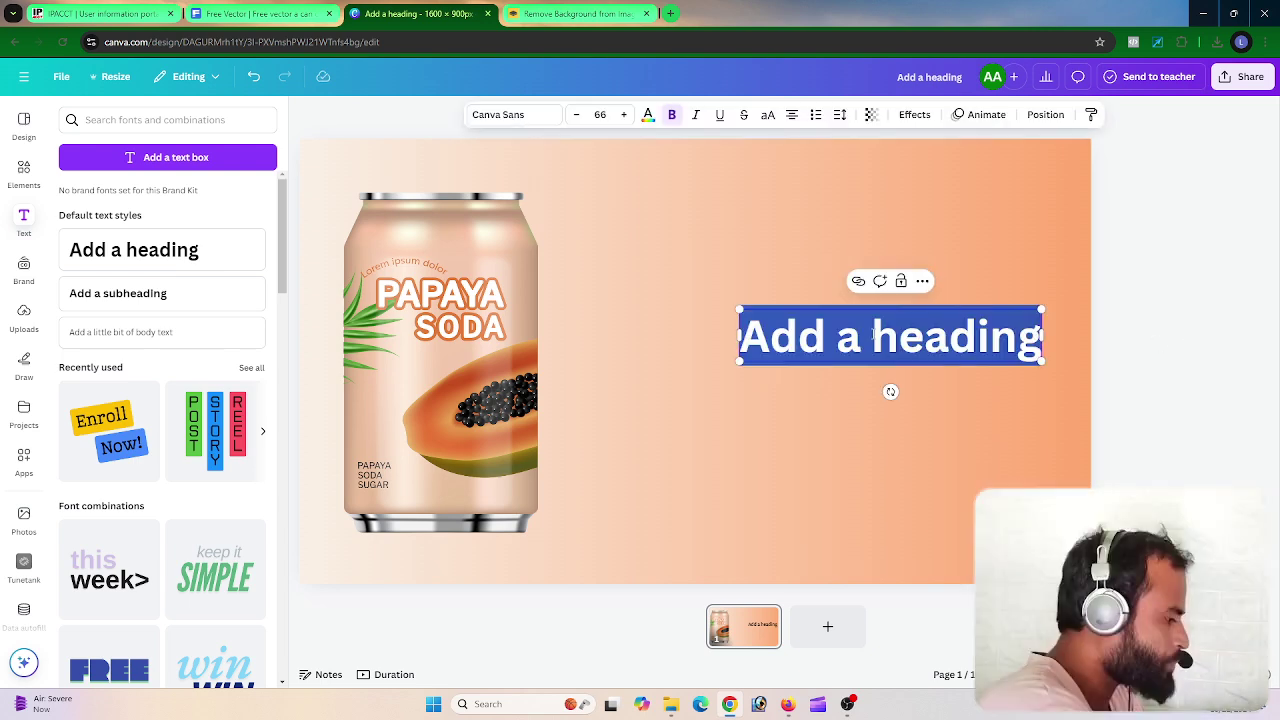
type("PA")
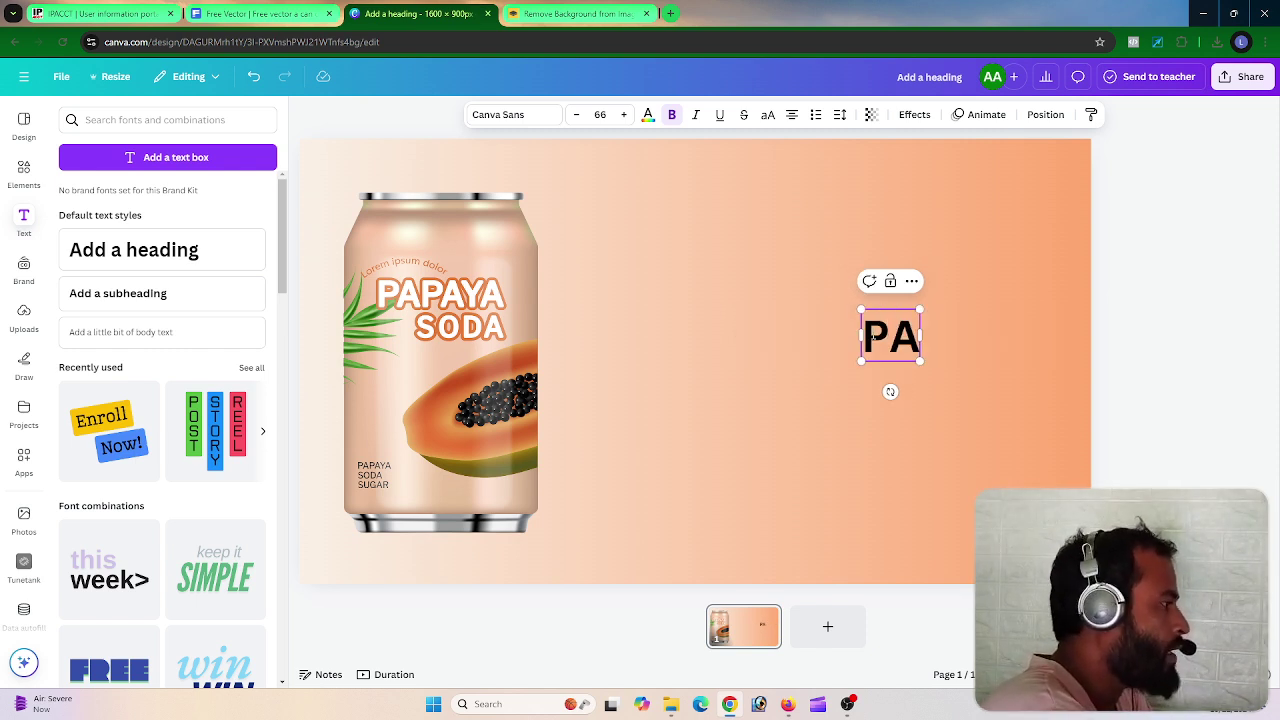
type("PAYA")
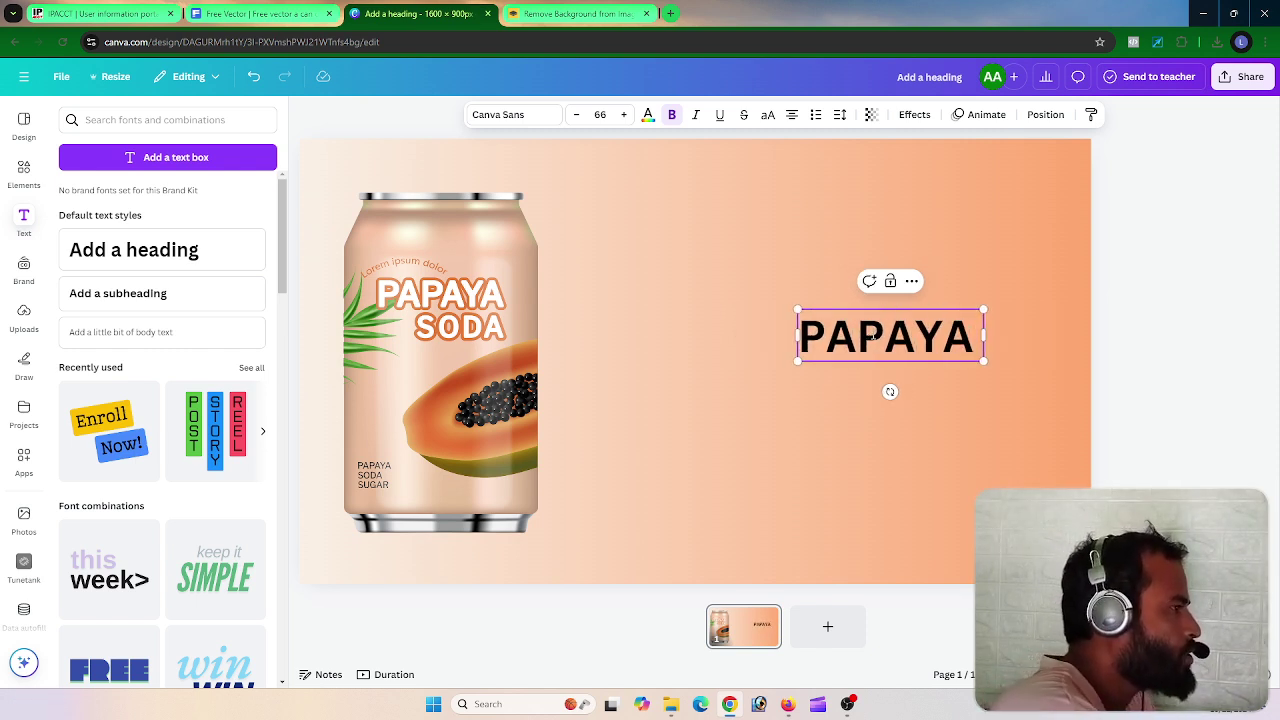
left_click(989, 403)
Set the PAPAYA heading's font to Montserrat in the Black weight
left_click(930, 337)
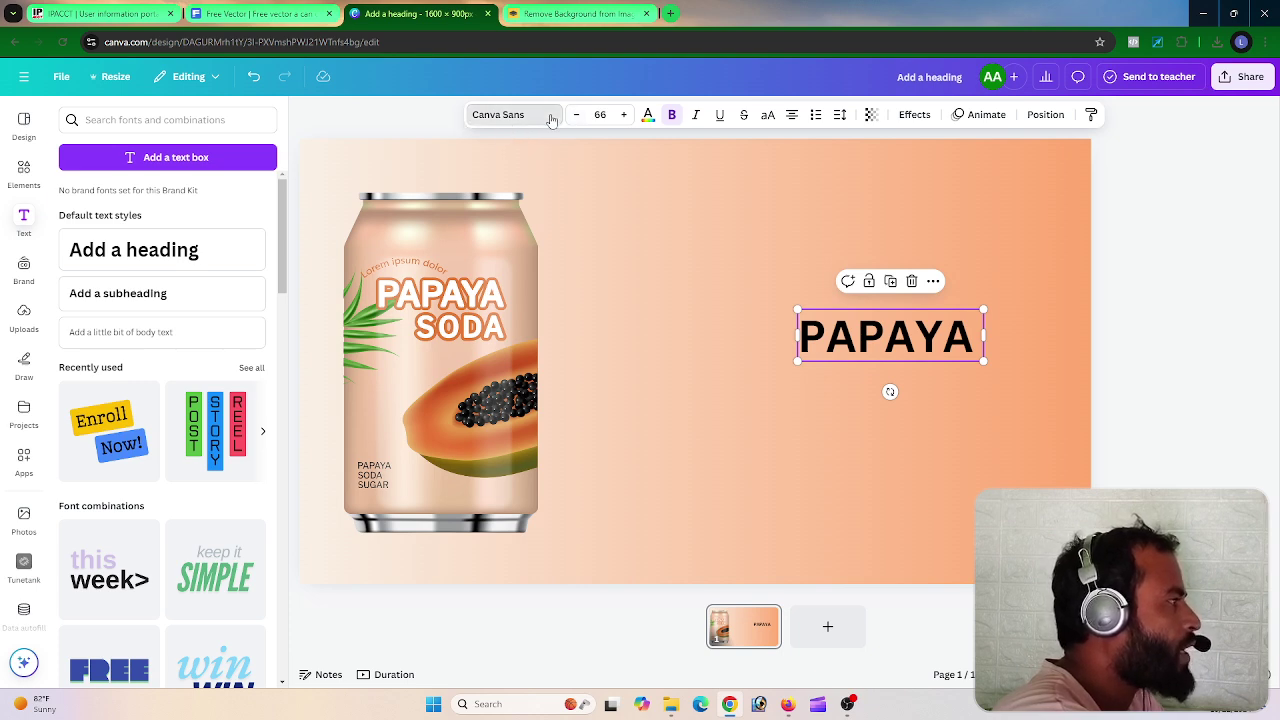
left_click(492, 115)
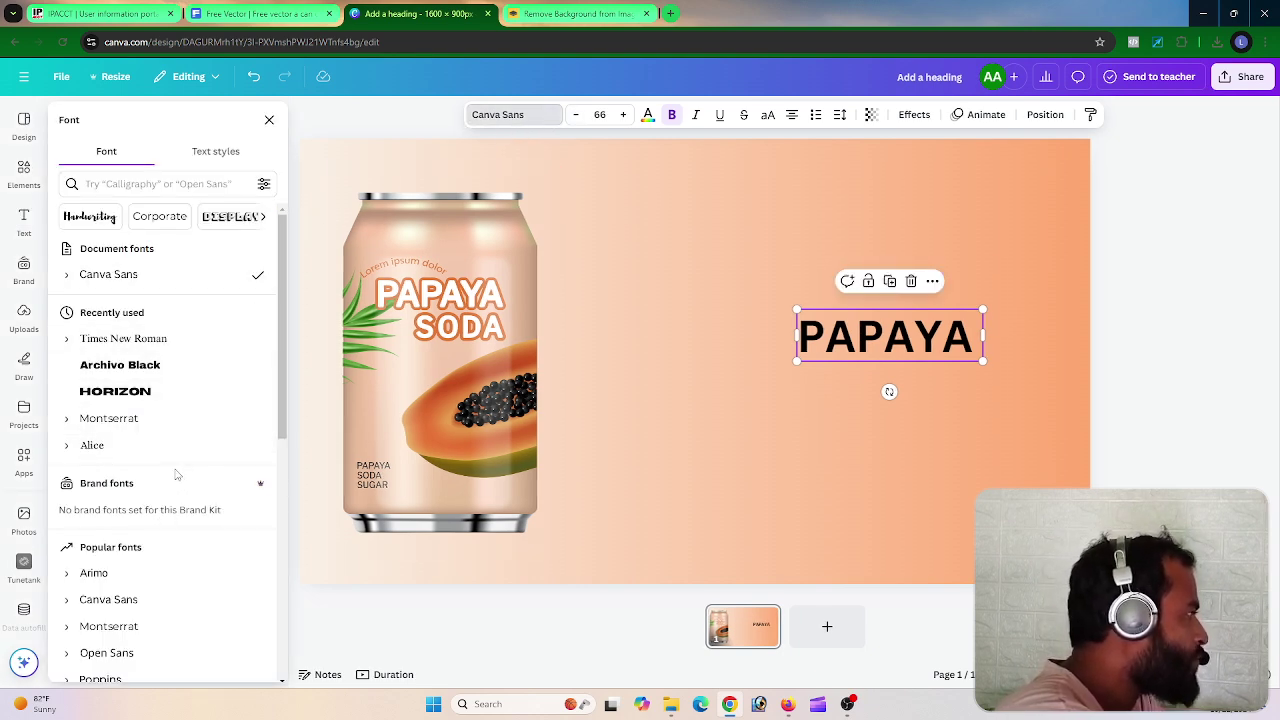
left_click(67, 420)
scroll(109, 615, "down", 2)
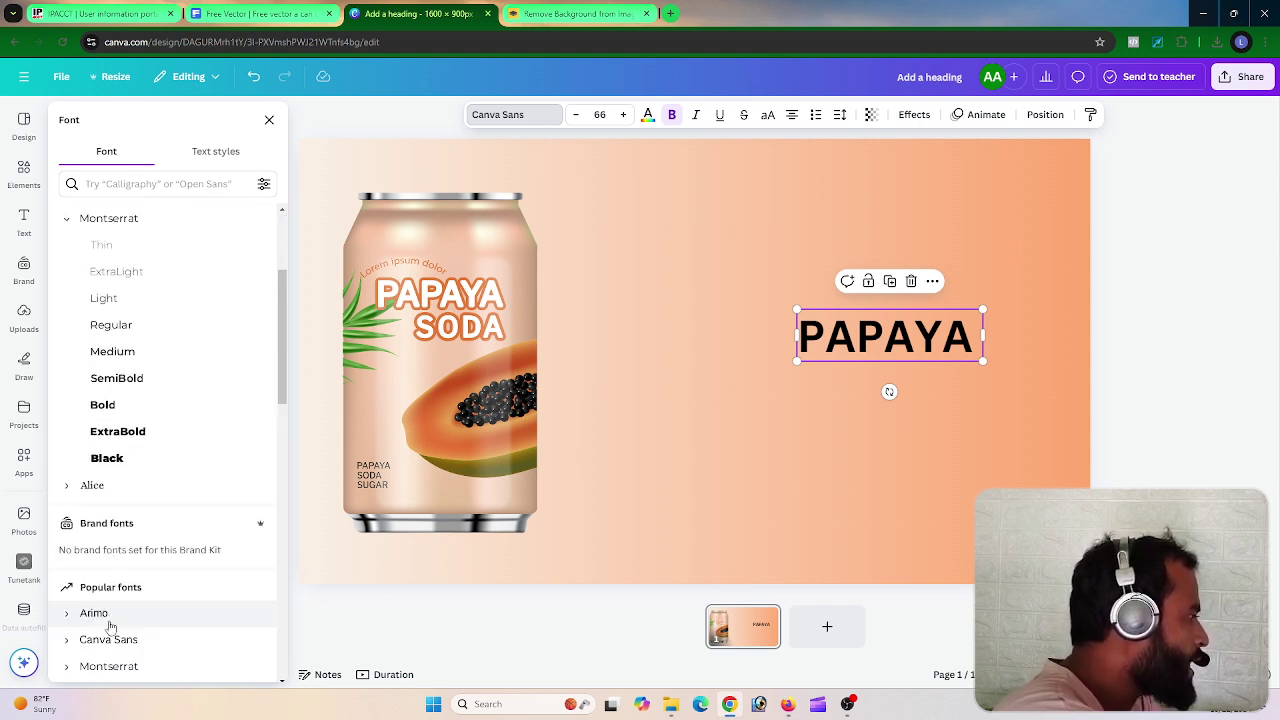
left_click(123, 460)
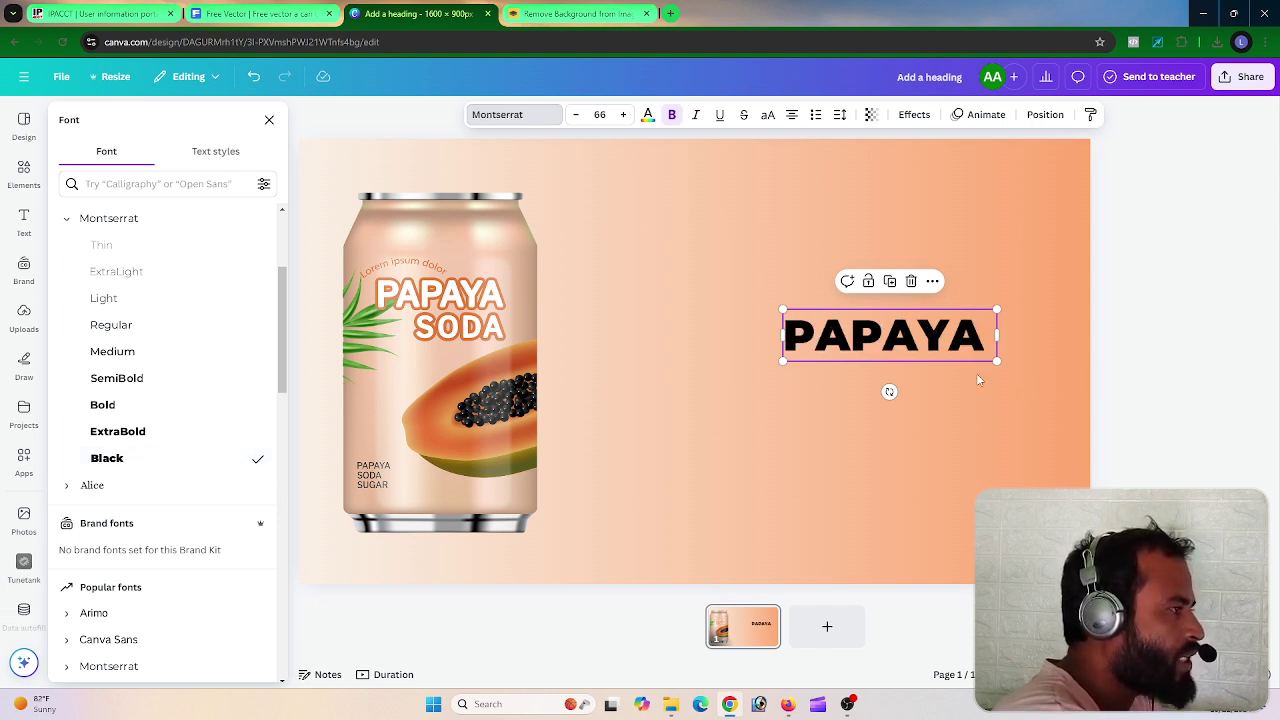
Enlarge the PAPAYA heading proportionally to font size 121 so it spans most of the page's right half
left_click_drag(997, 361, 1080, 391)
left_click_drag(995, 347, 967, 344)
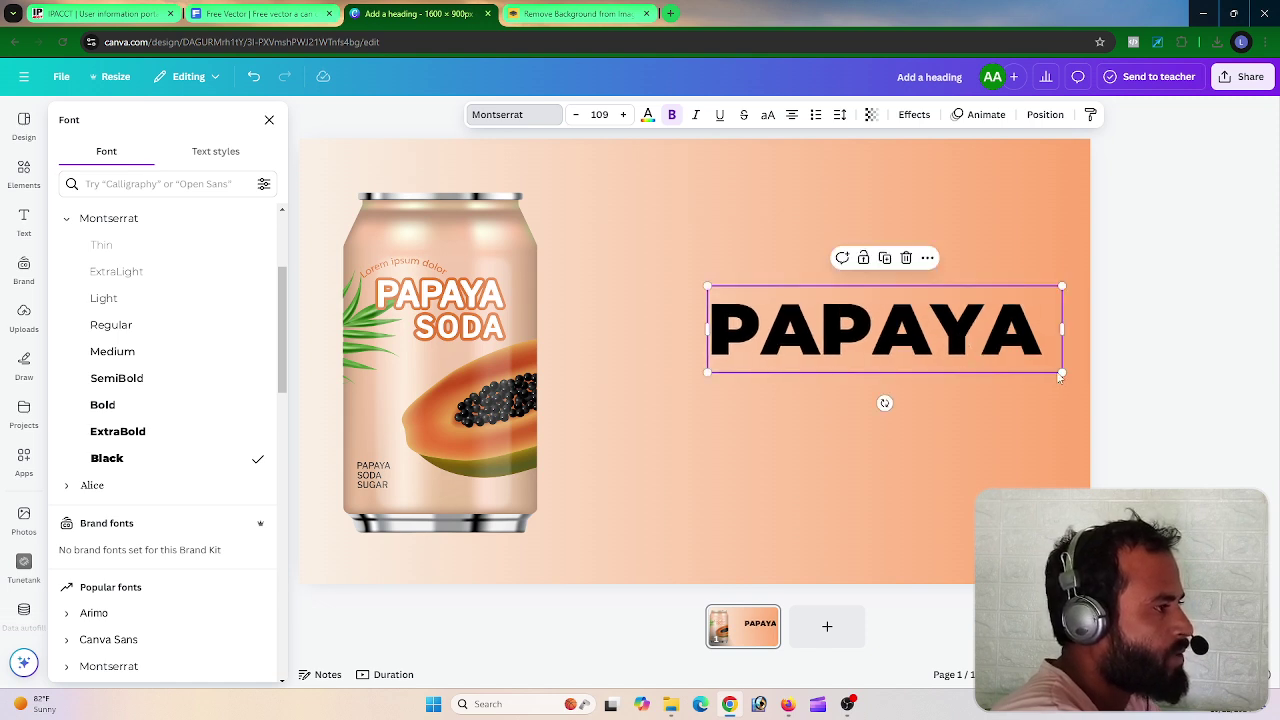
left_click_drag(1063, 372, 1096, 384)
Duplicate the PAPAYA heading, place the copy directly below the original, and change the copy's text to SODA
left_click_drag(972, 357, 910, 371)
left_click(891, 230)
double_click(910, 371)
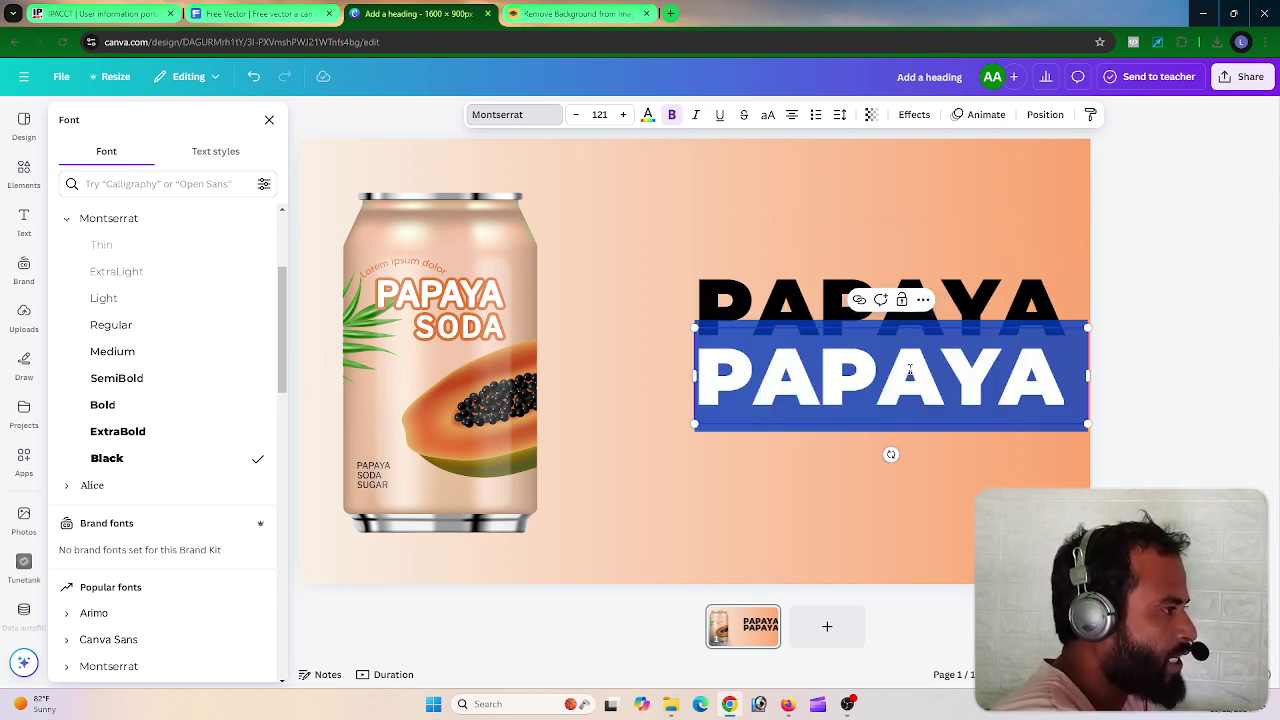
type("SODA")
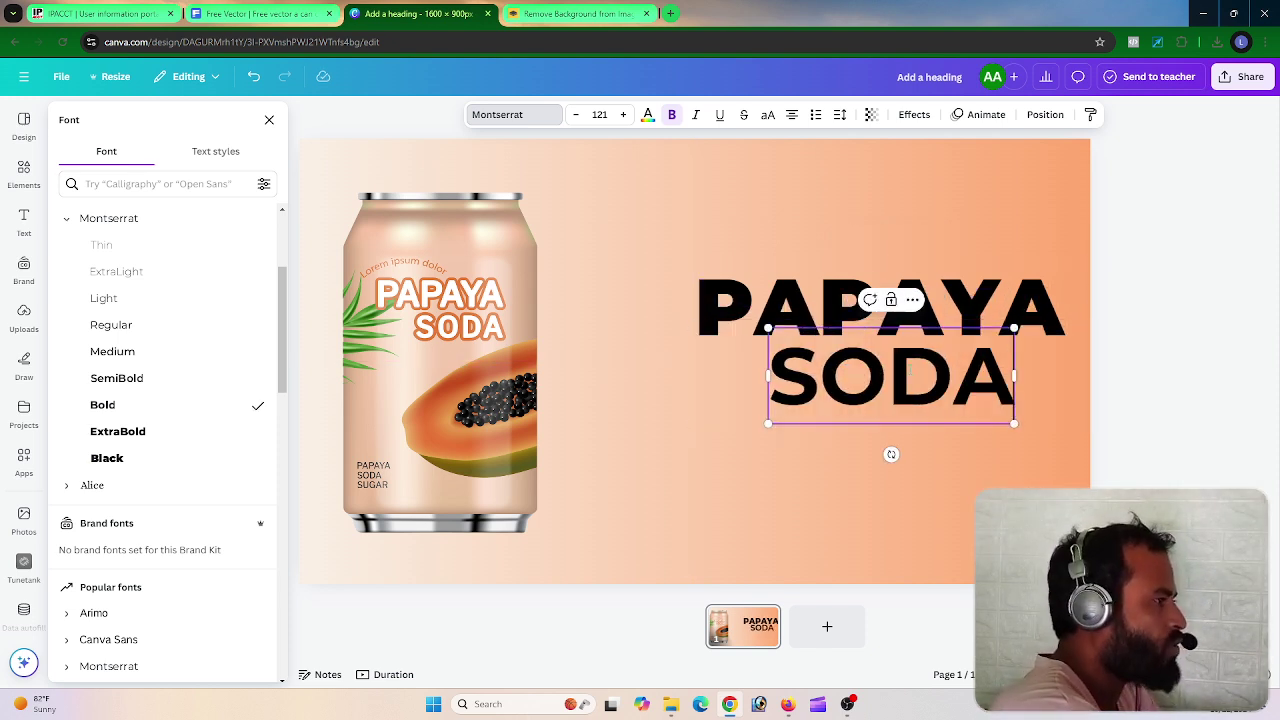
key("Escape")
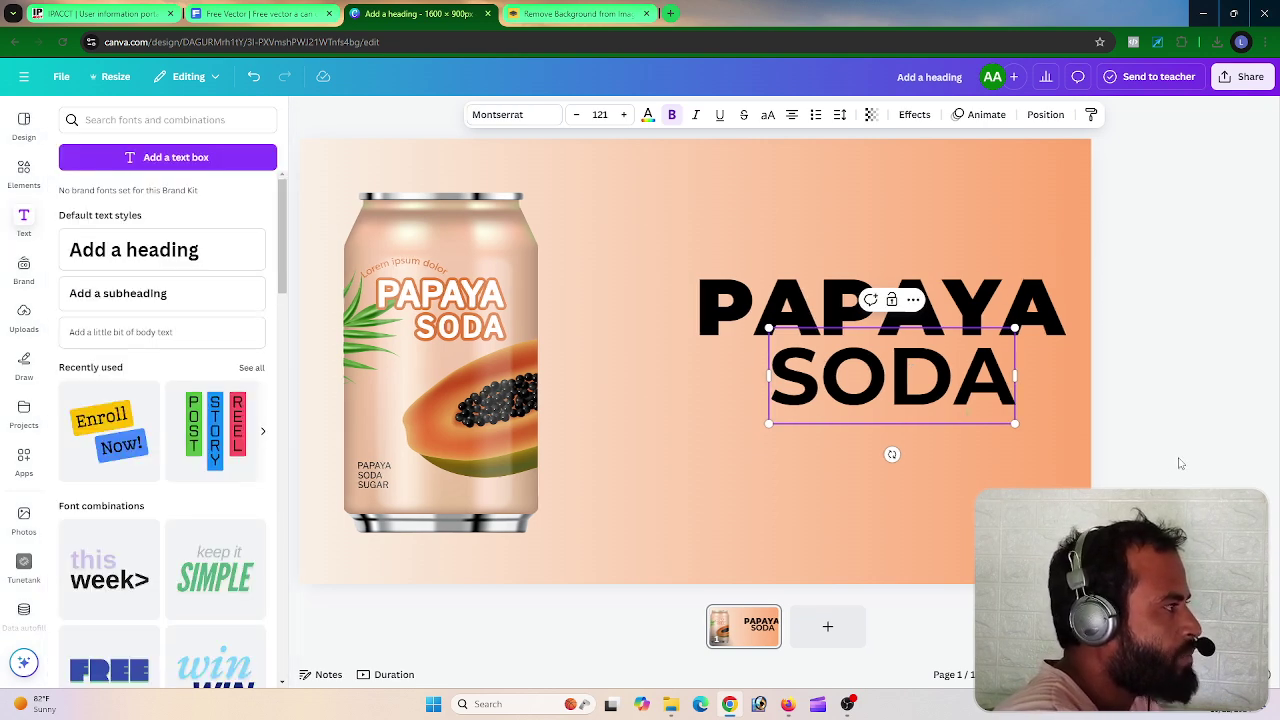
Set the SODA text to Montserrat Black and move it slightly down, keeping it centred below PAPAYA
left_click(558, 118)
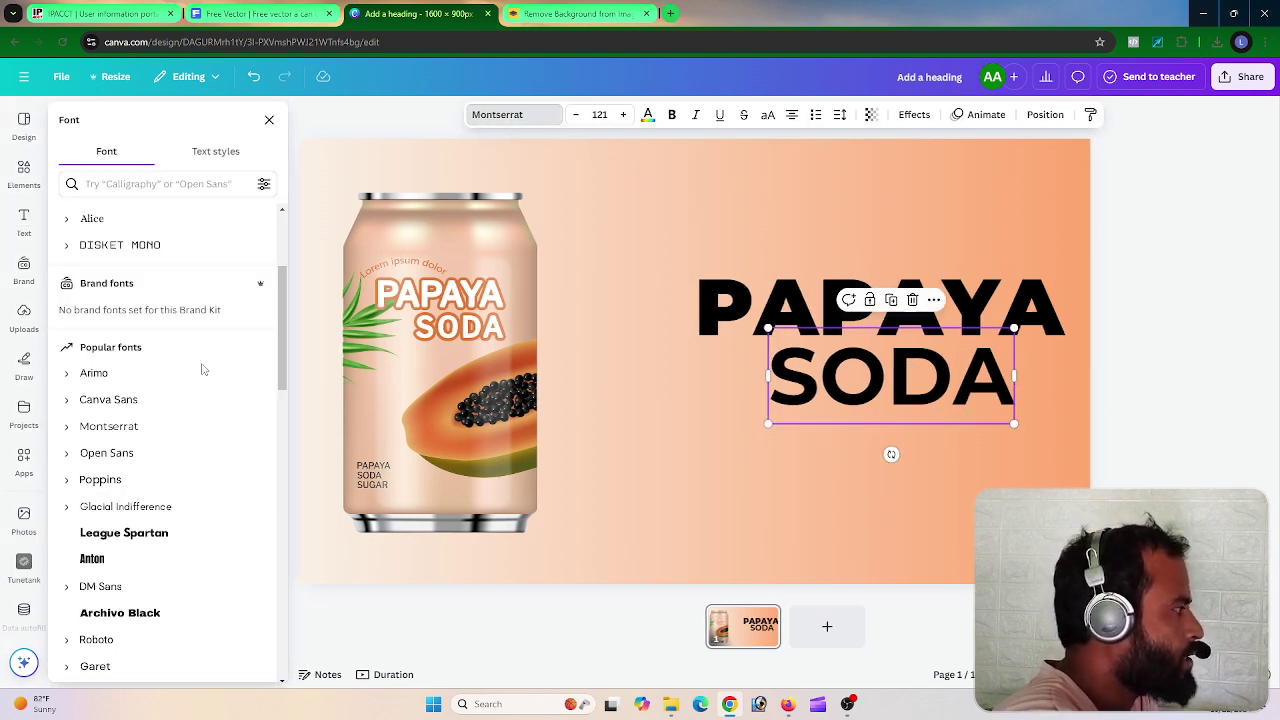
scroll(114, 371, "down", 2)
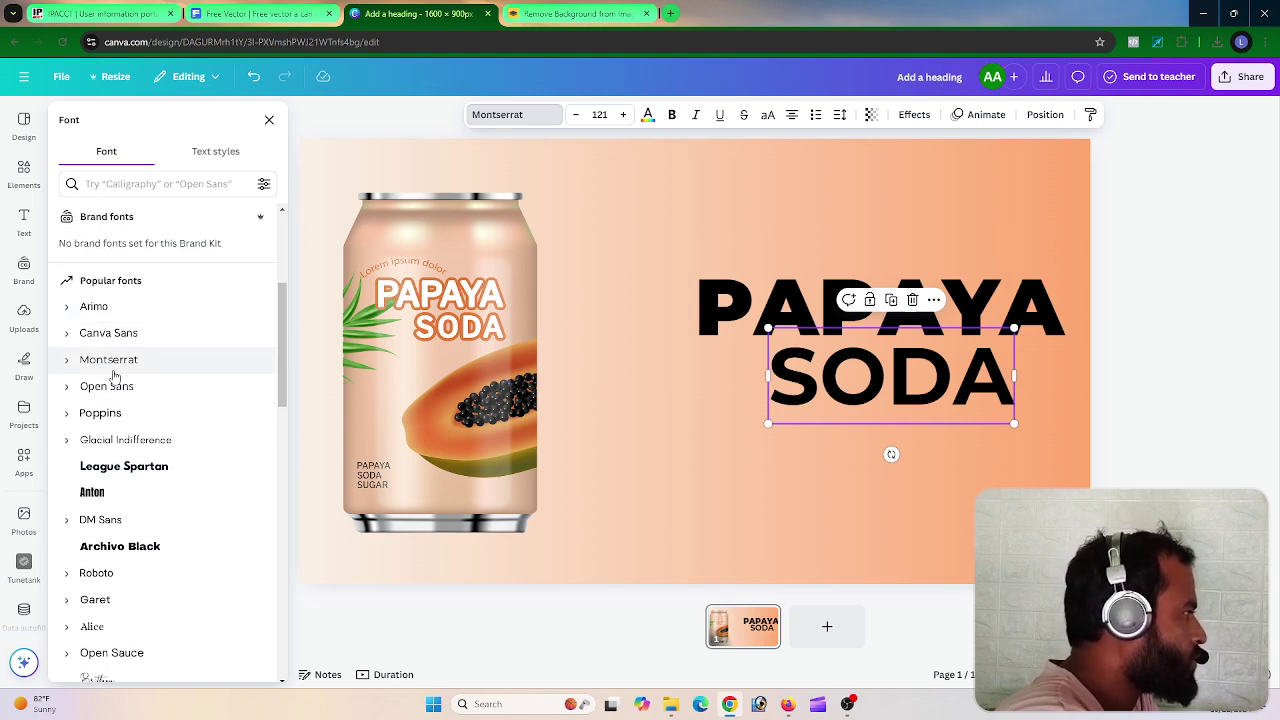
scroll(206, 509, "up", 3)
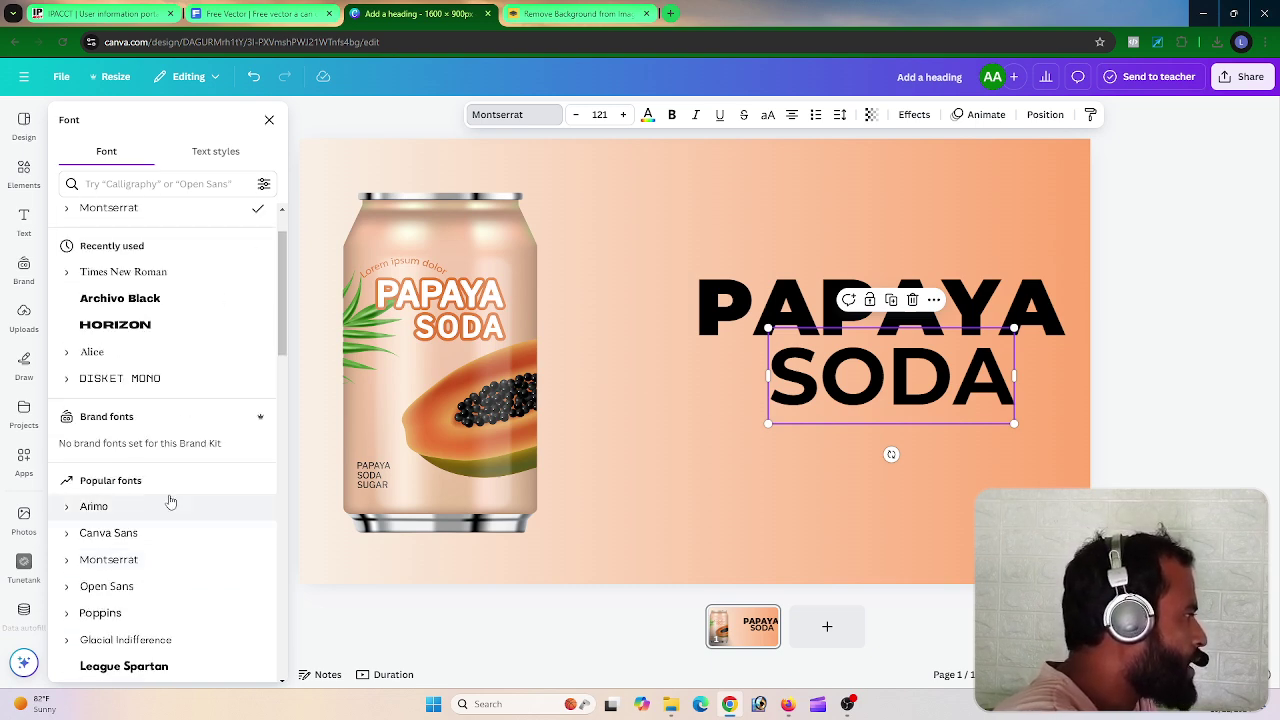
scroll(169, 500, "up", 1)
left_click(63, 281)
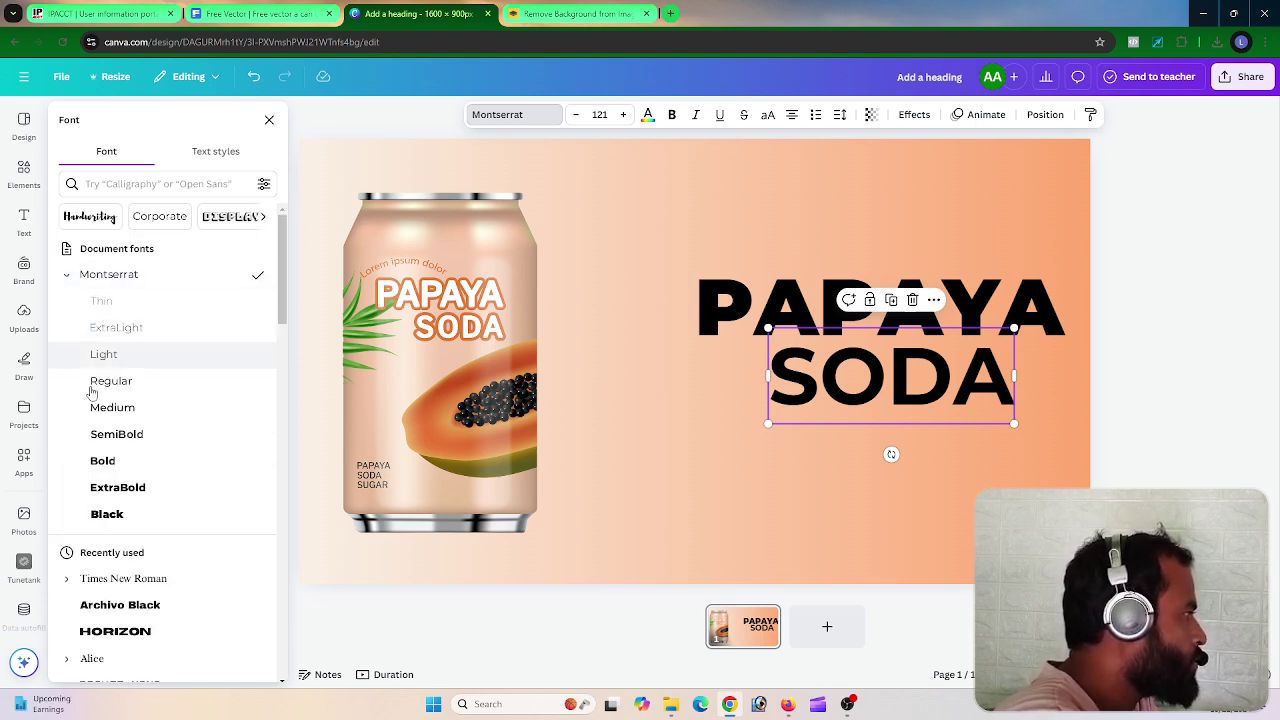
left_click(130, 513)
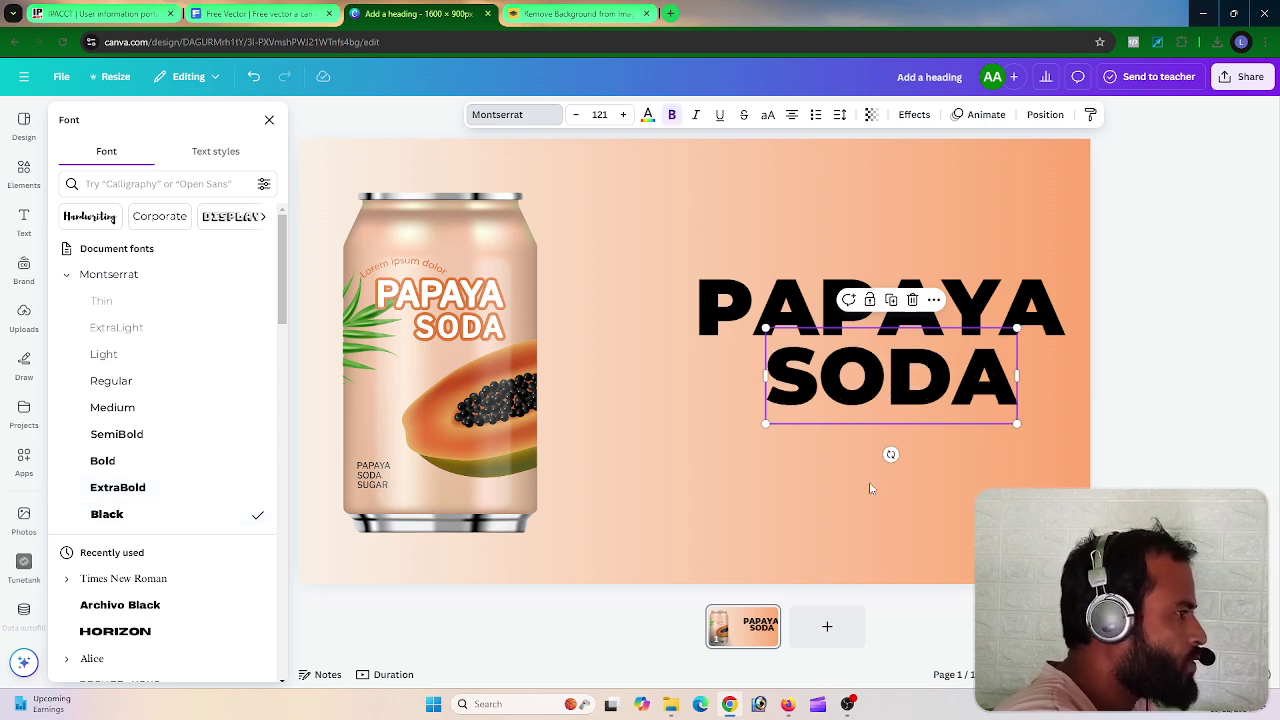
key("Escape")
left_click(1168, 357)
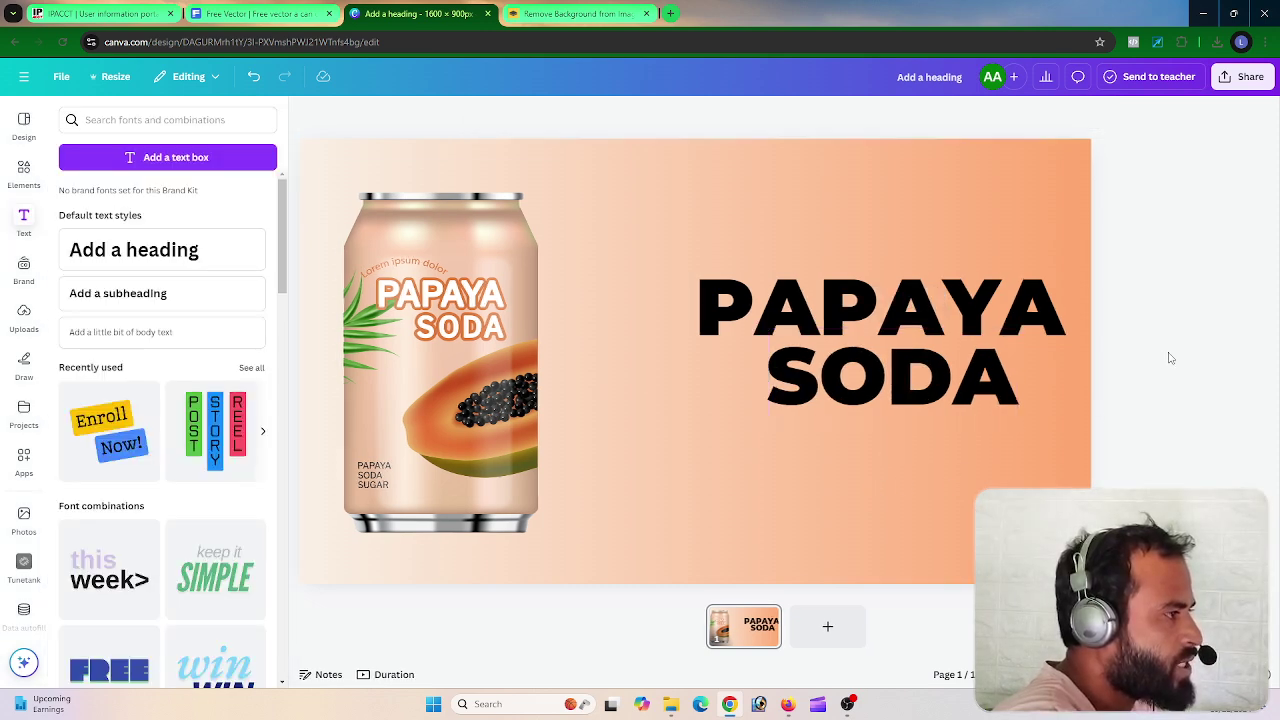
left_click_drag(921, 385, 920, 390)
left_click(1158, 291)
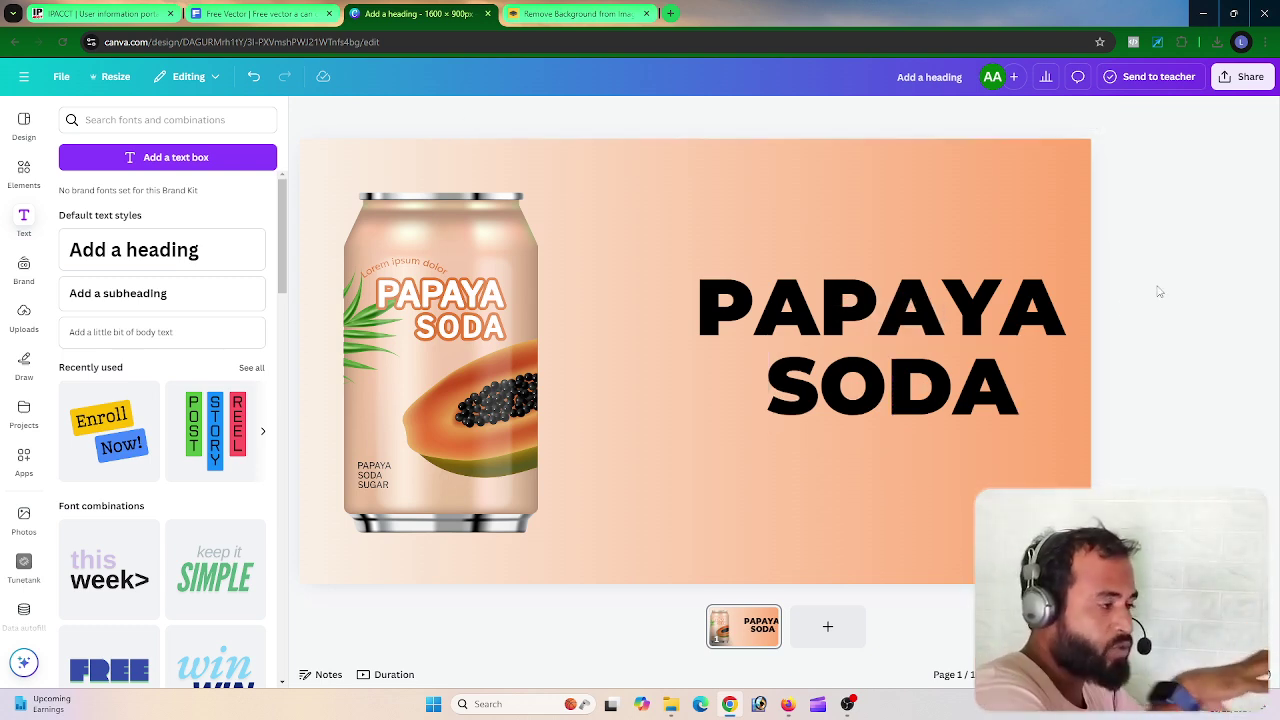
Open the custom colour picker for the PAPAYA heading's text colour
left_click(1030, 305)
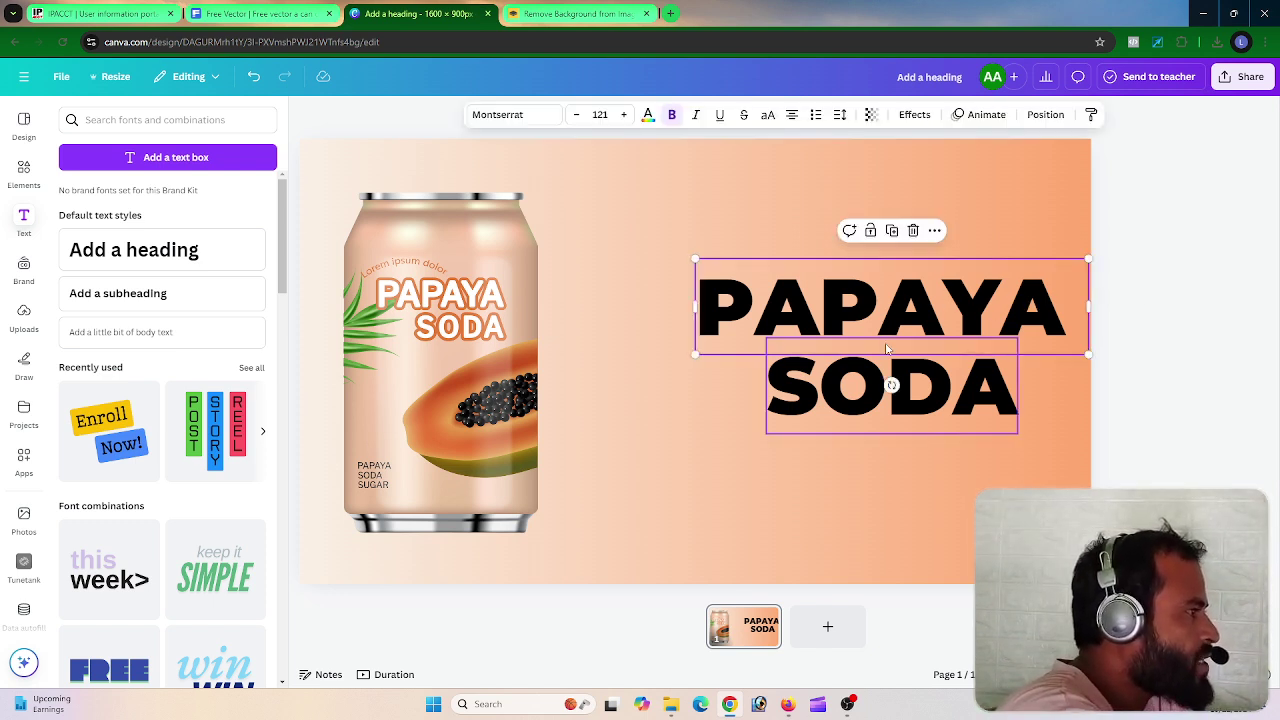
left_click(648, 115)
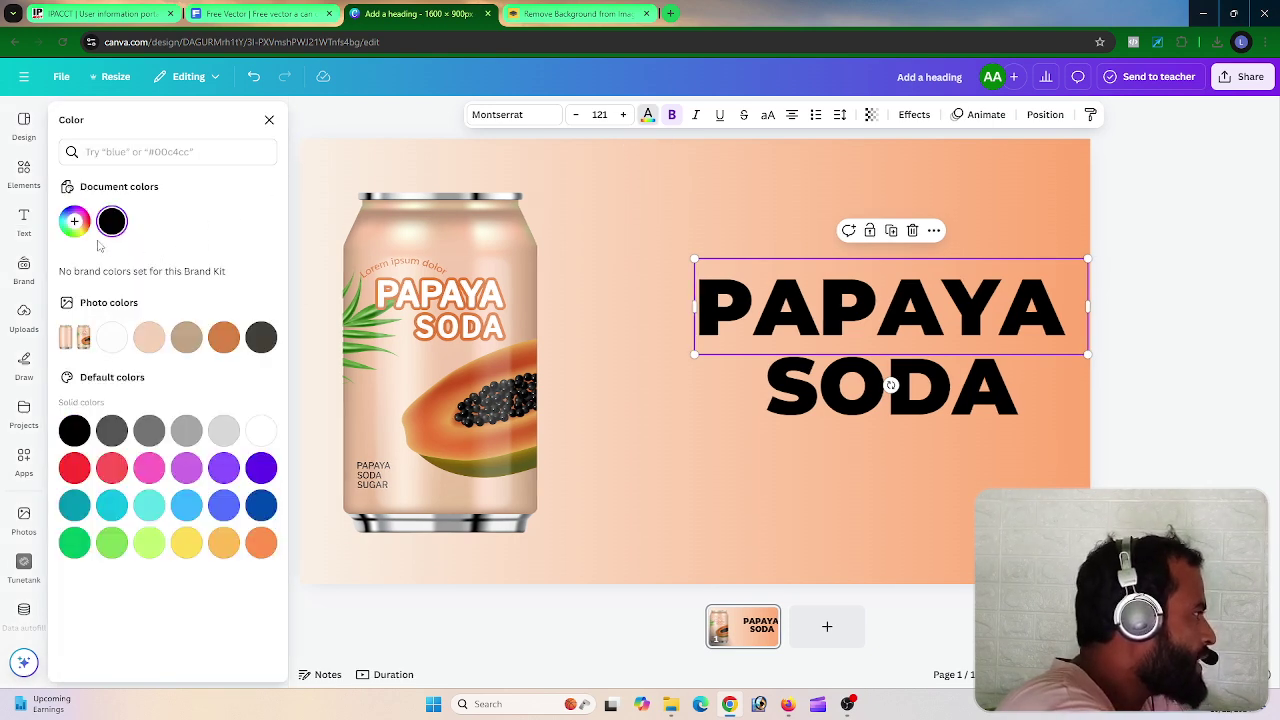
left_click(74, 221)
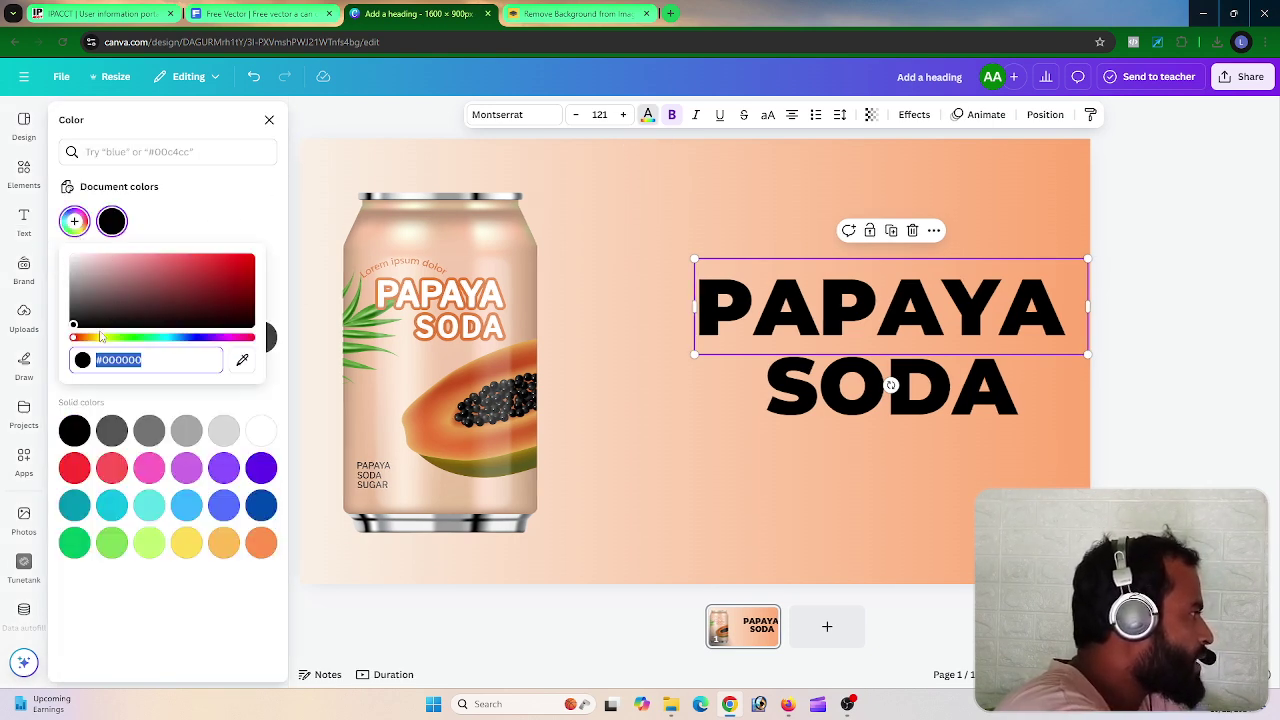
Try a brown tone and the purple #603FA6 as the PAPAYA heading's text colour
left_click_drag(100, 337, 85, 337)
left_click(128, 276)
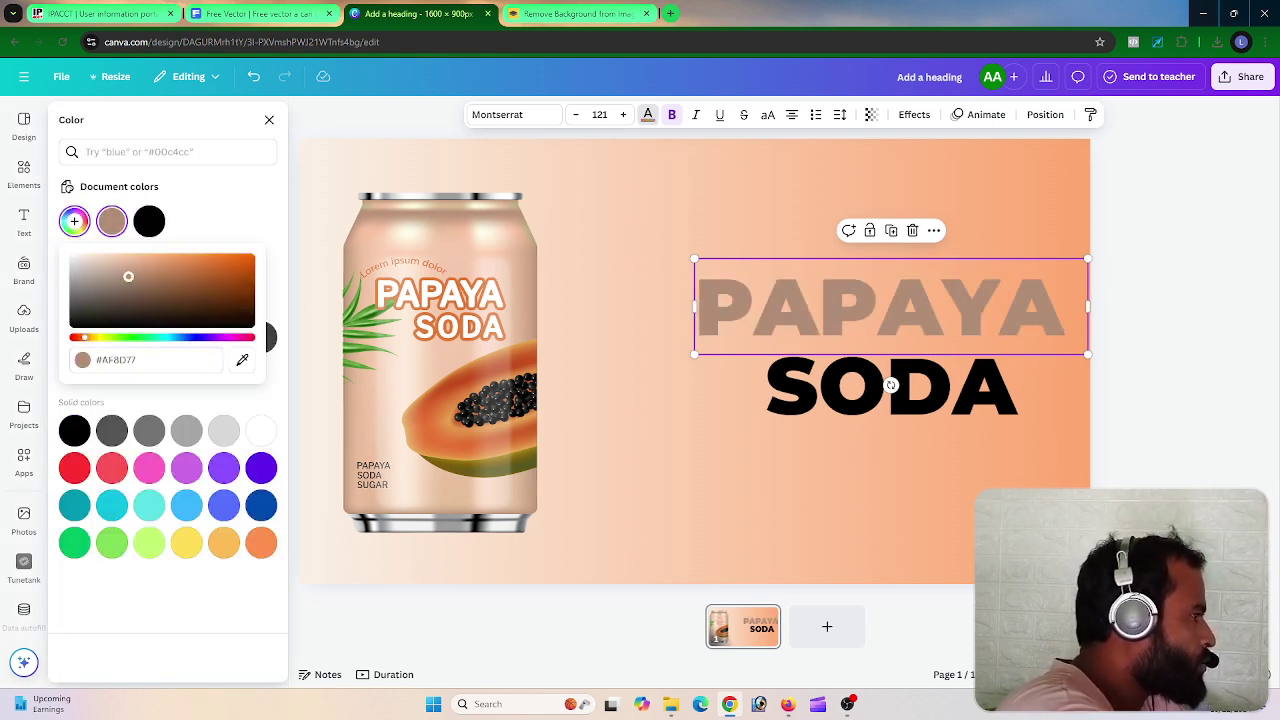
left_click_drag(128, 276, 184, 279)
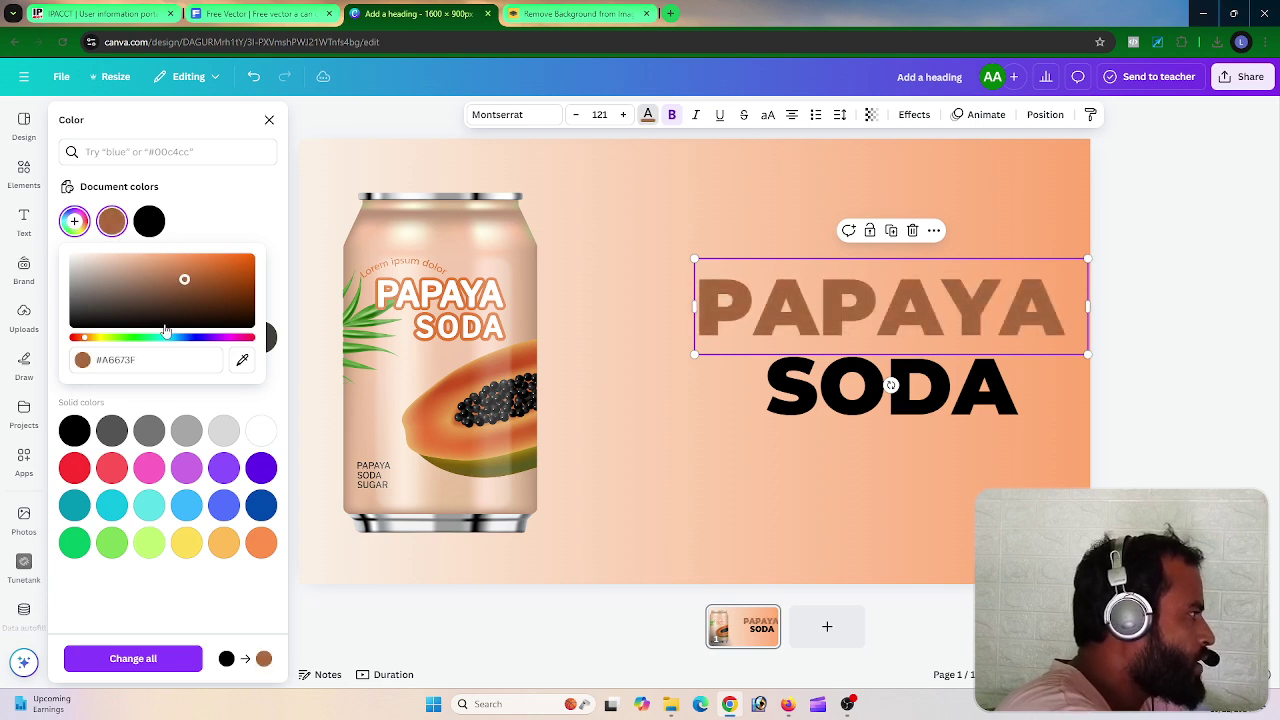
left_click_drag(168, 338, 203, 338)
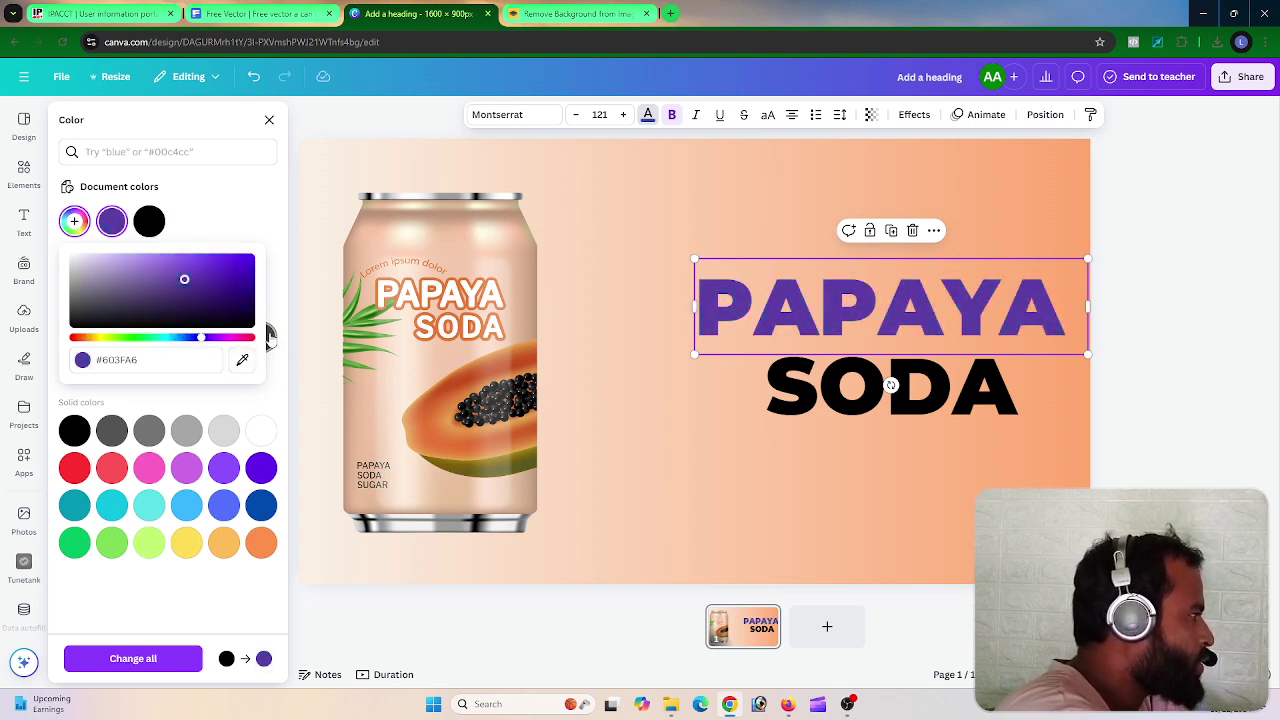
Colour the PAPAYA heading orange #FF6613 by sampling the papaya's flesh on the can and making it more vivid, and copy the colour code
left_click(243, 359)
left_click(429, 426)
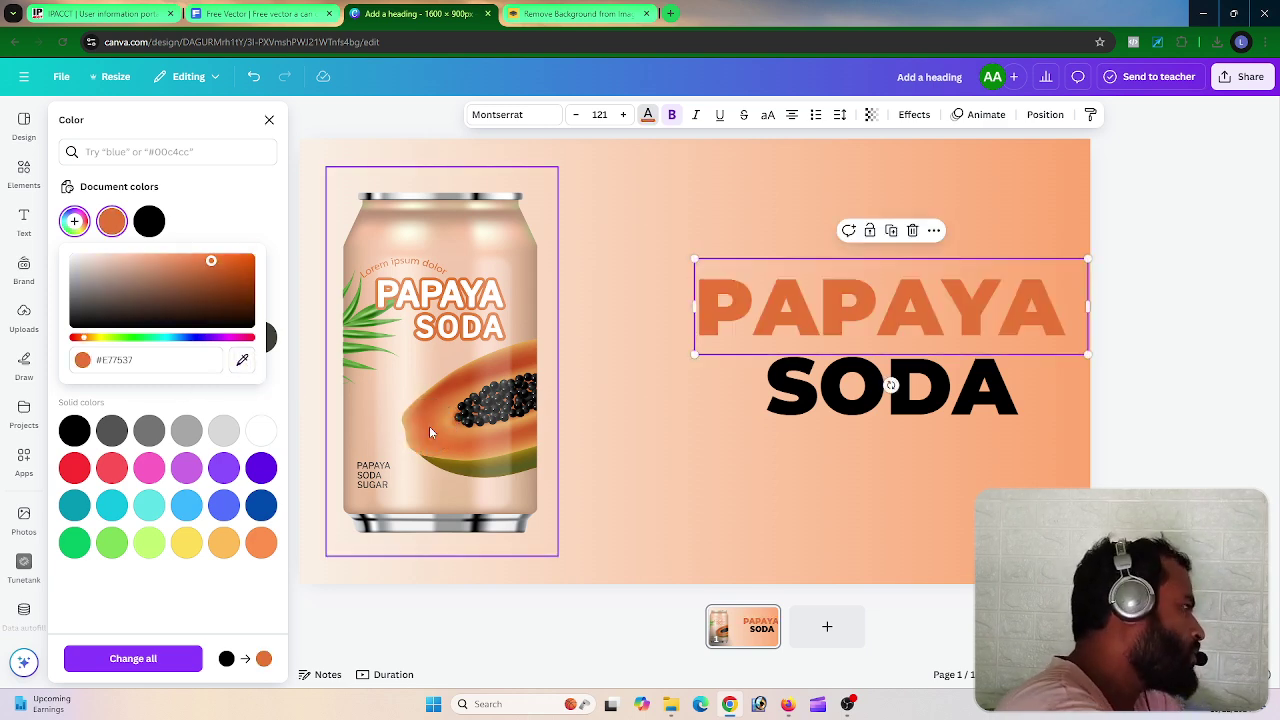
left_click_drag(213, 270, 241, 258)
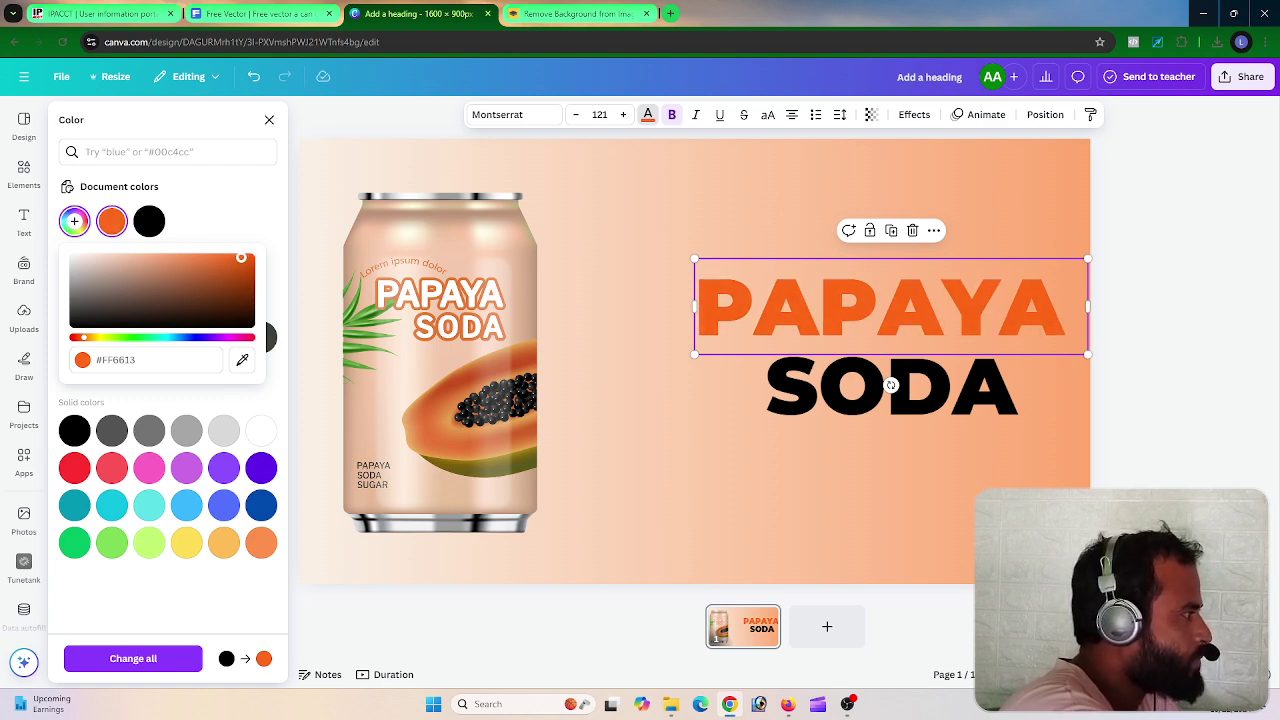
left_click(148, 356)
key("ctrl+c")
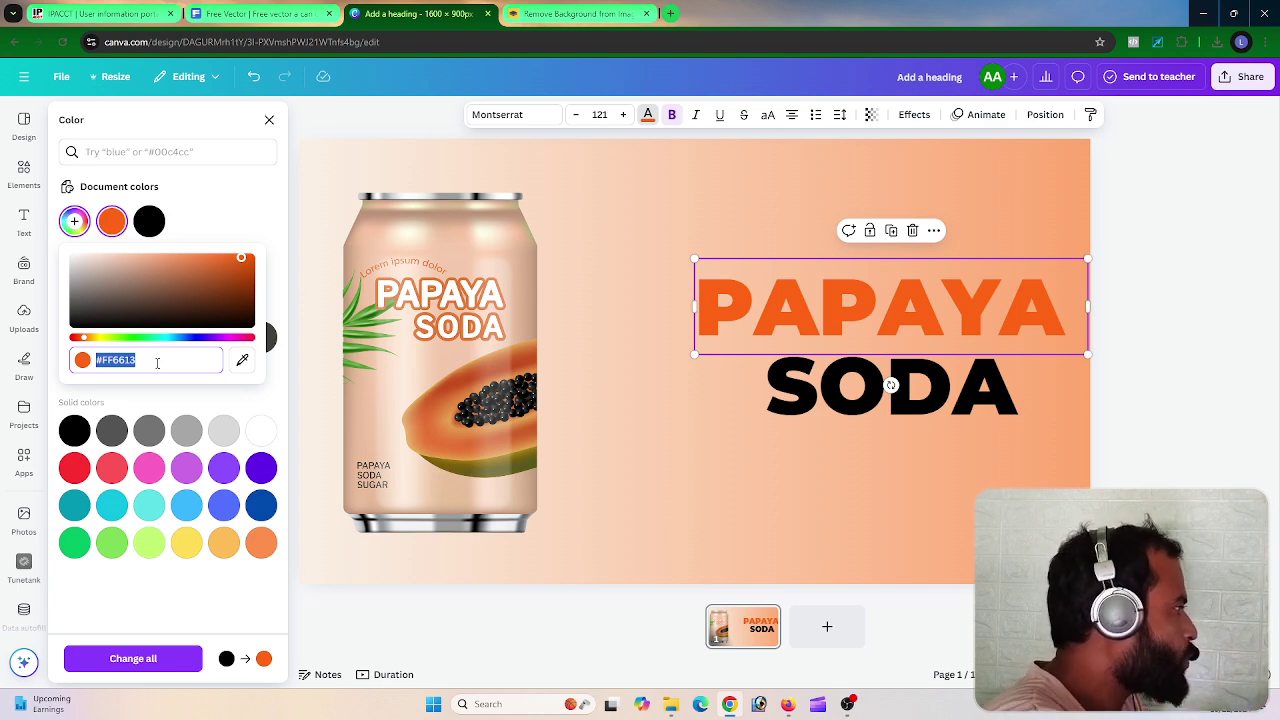
Set the SODA text's colour to #FF6613 with the copied colour code to match the PAPAYA heading
left_click(850, 393)
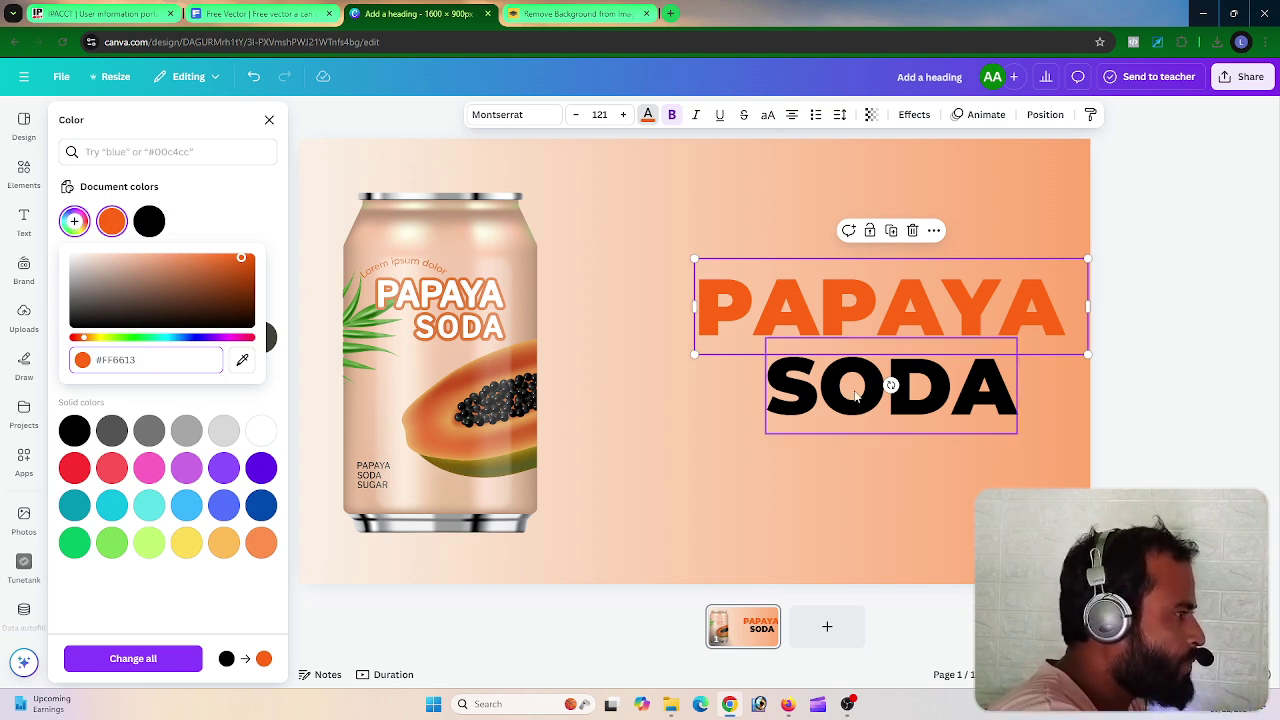
left_click(74, 221)
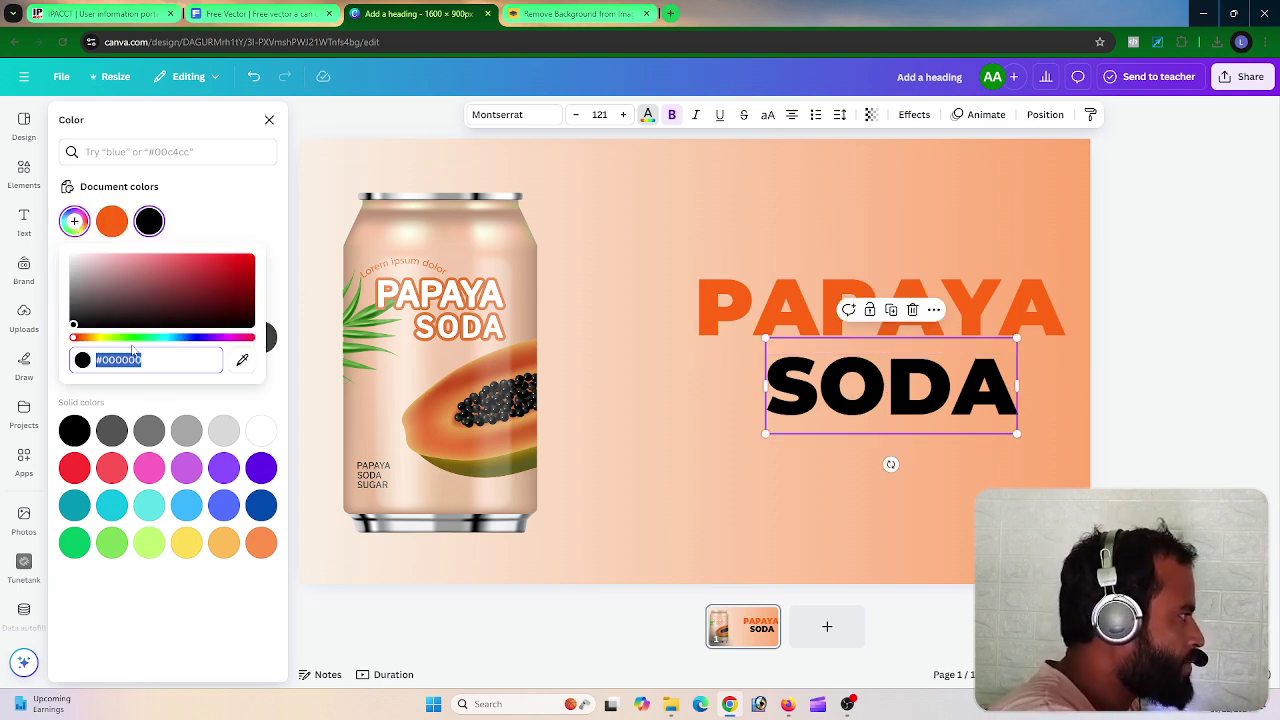
left_click(162, 359)
double_click(162, 359)
key("ctrl+v")
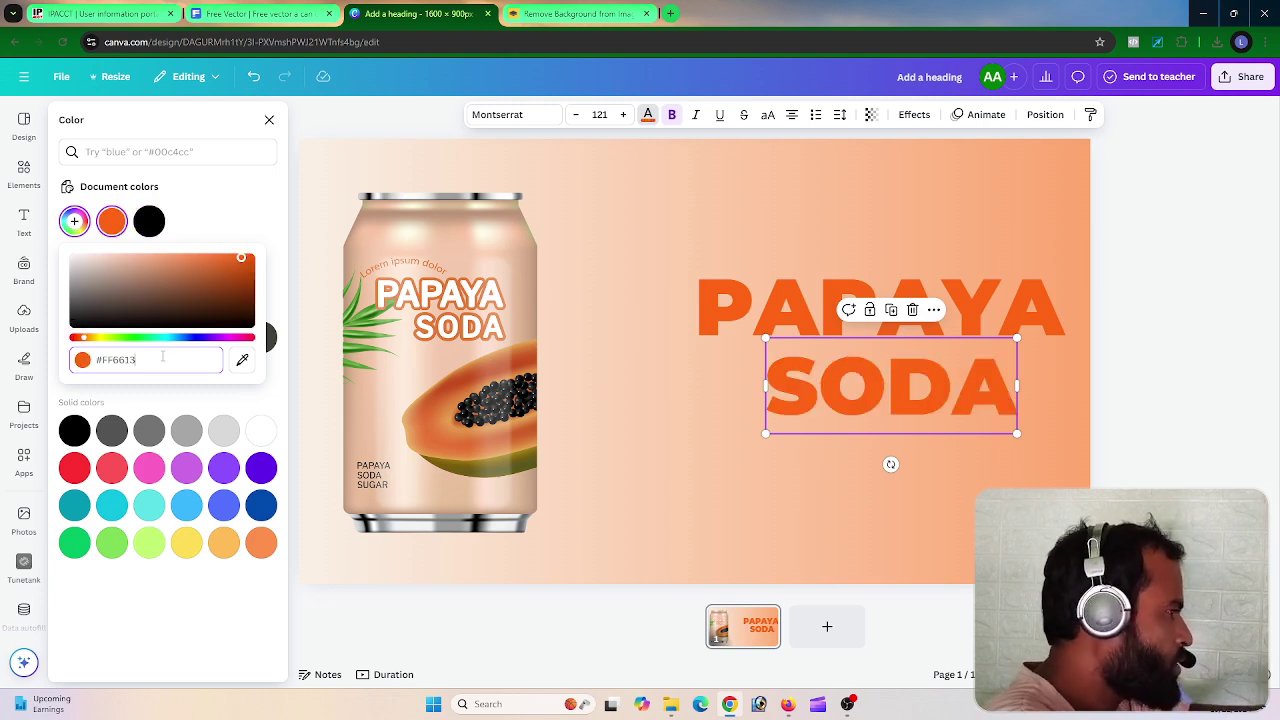
left_click(884, 522)
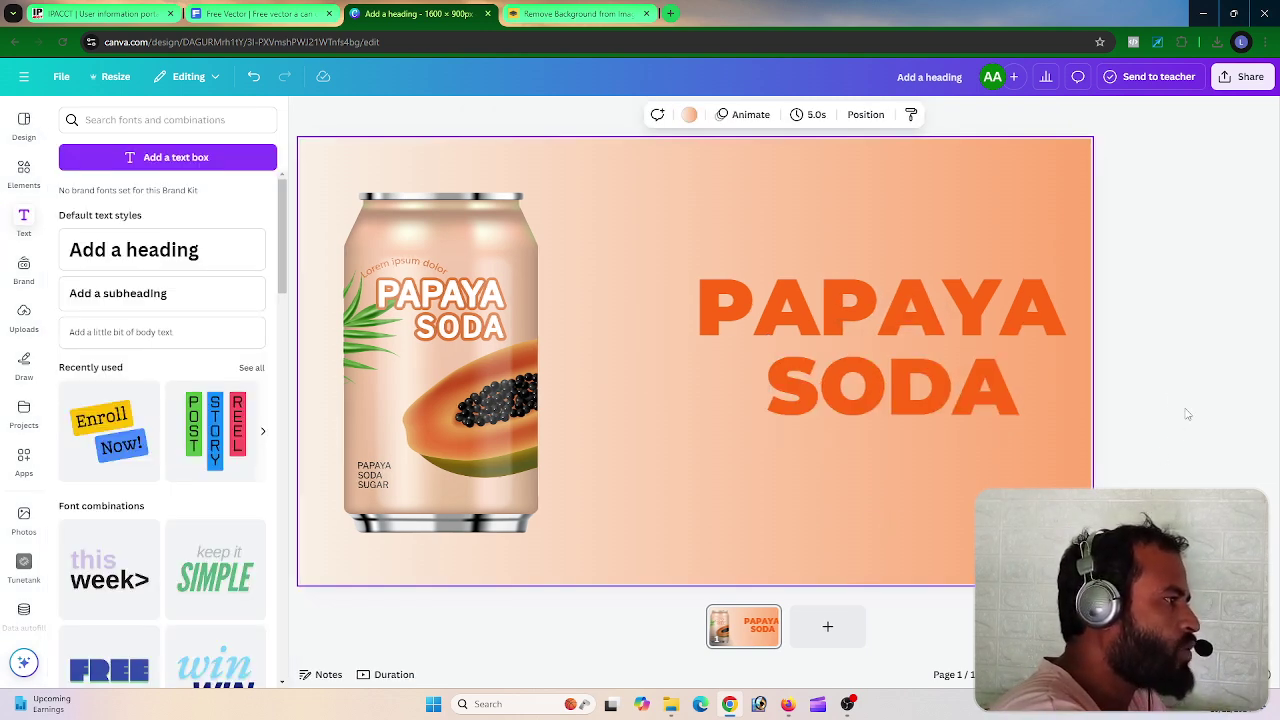
Apply the Shadow effect to the PAPAYA heading and colour the shadow cobalt blue #004aad
left_click(898, 329)
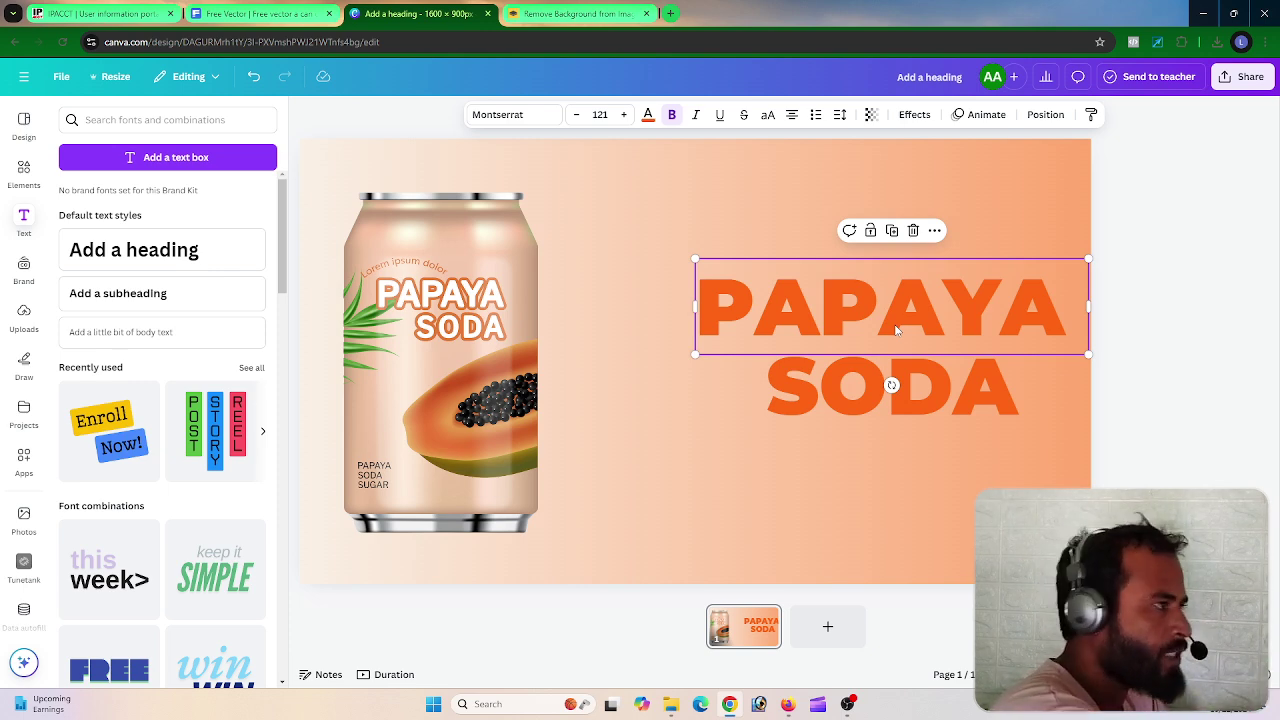
left_click(954, 483)
left_click(916, 306)
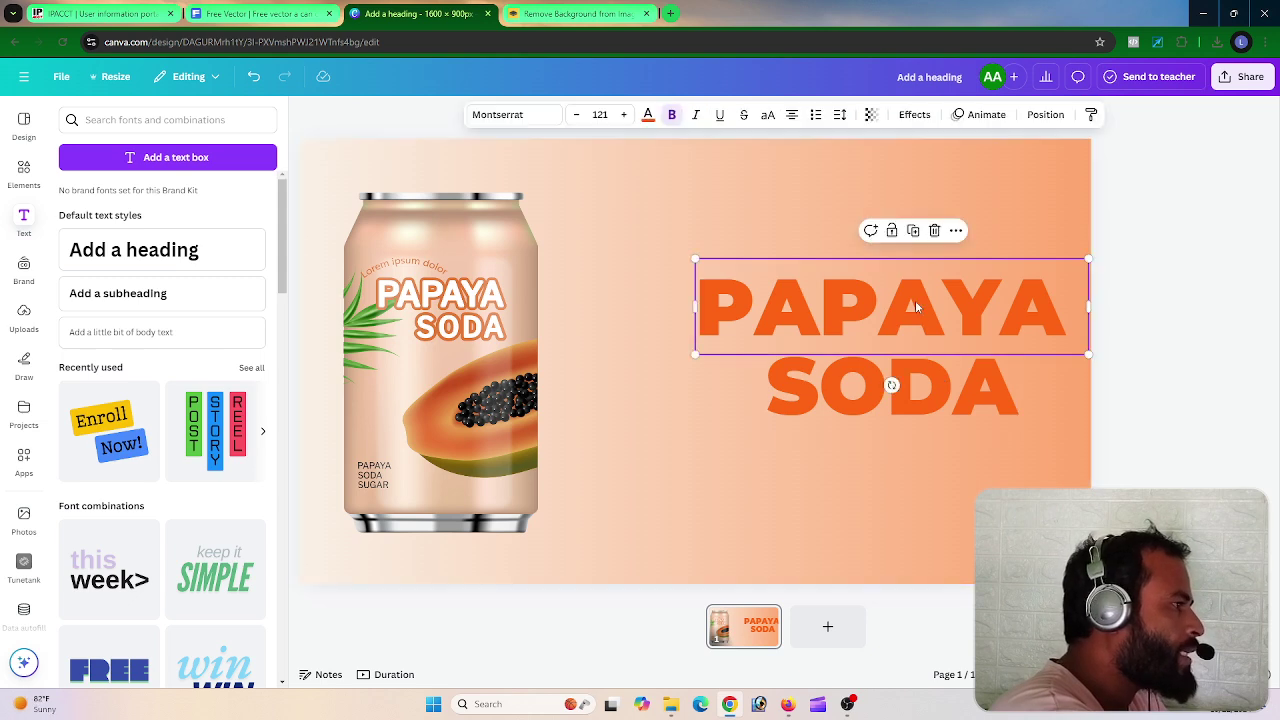
left_click(914, 117)
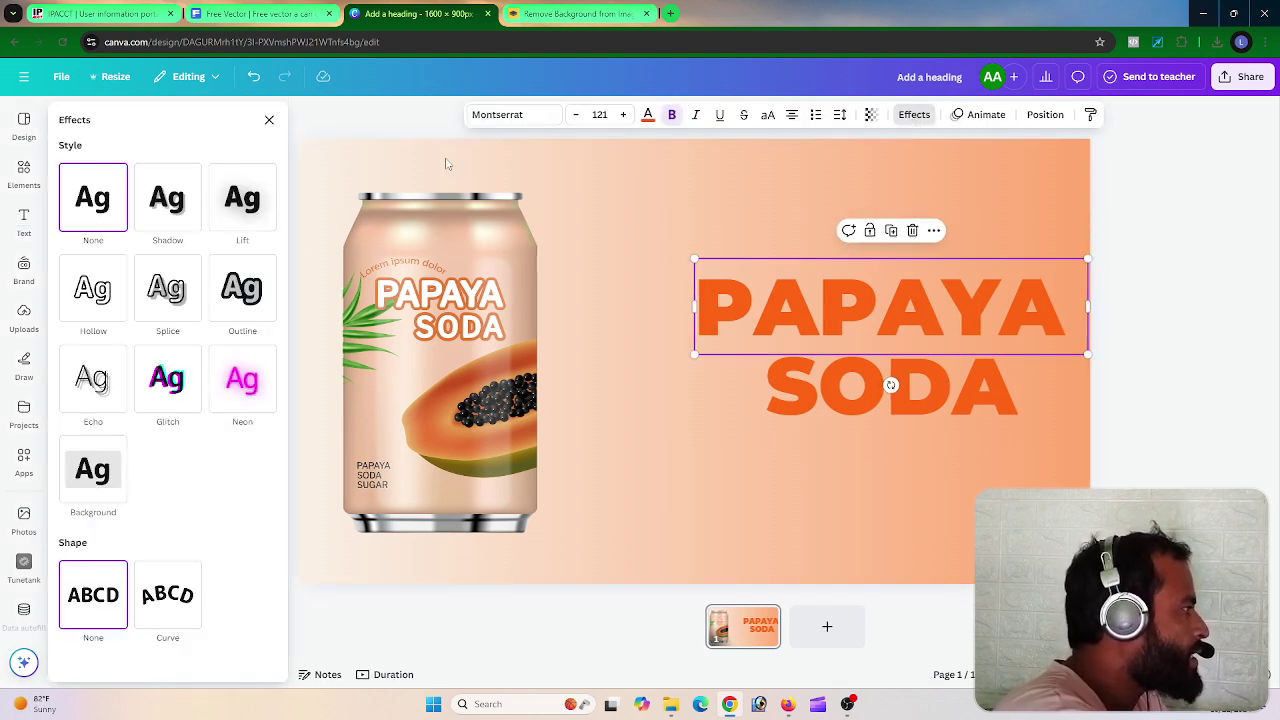
left_click(168, 215)
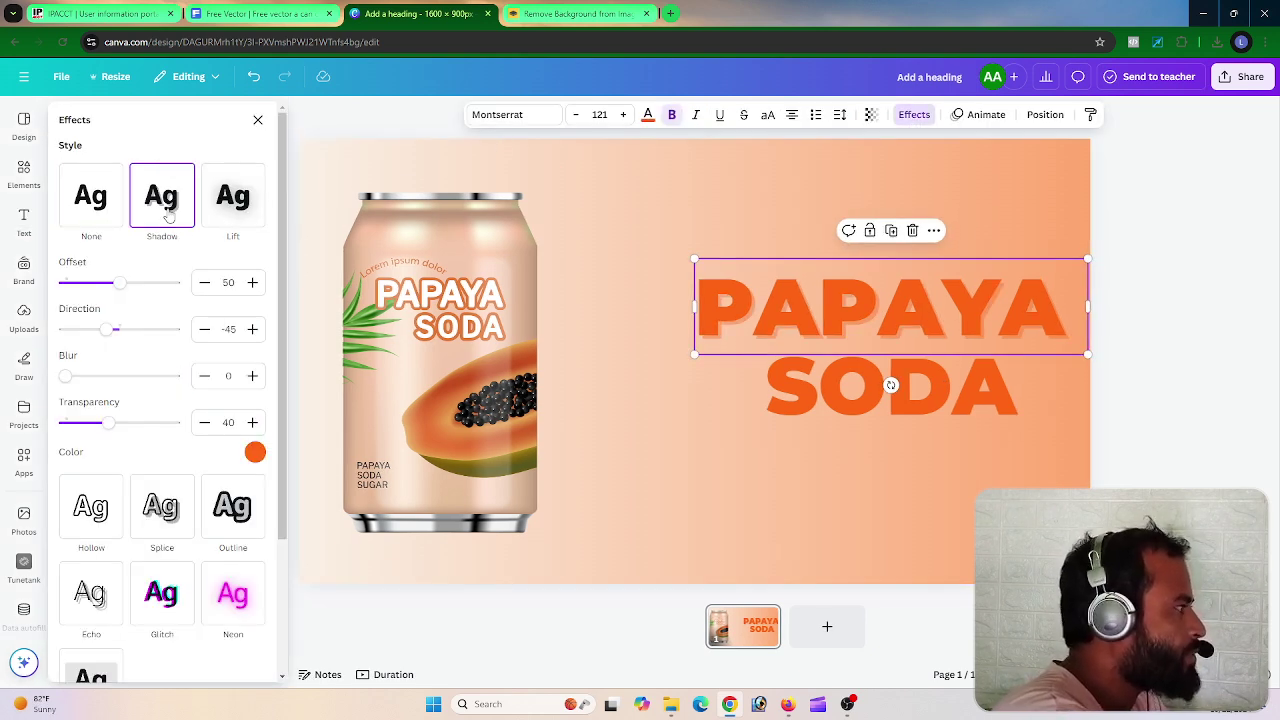
left_click(255, 454)
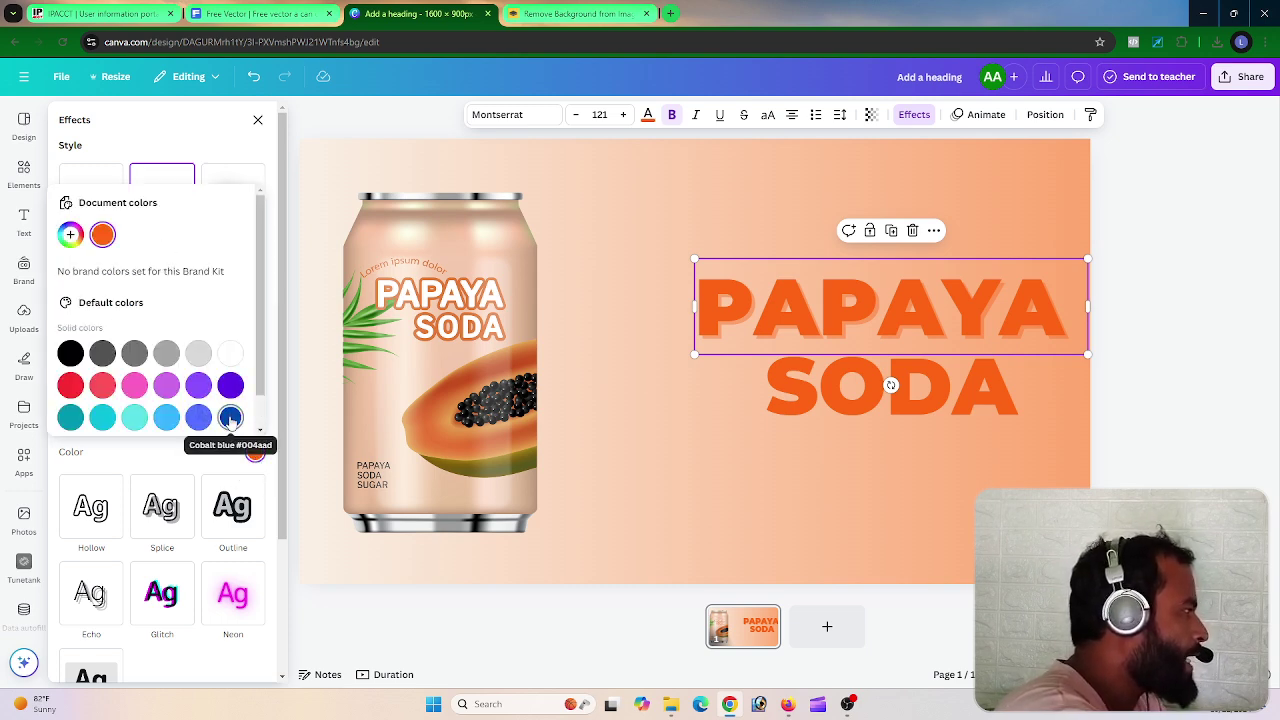
left_click(230, 418)
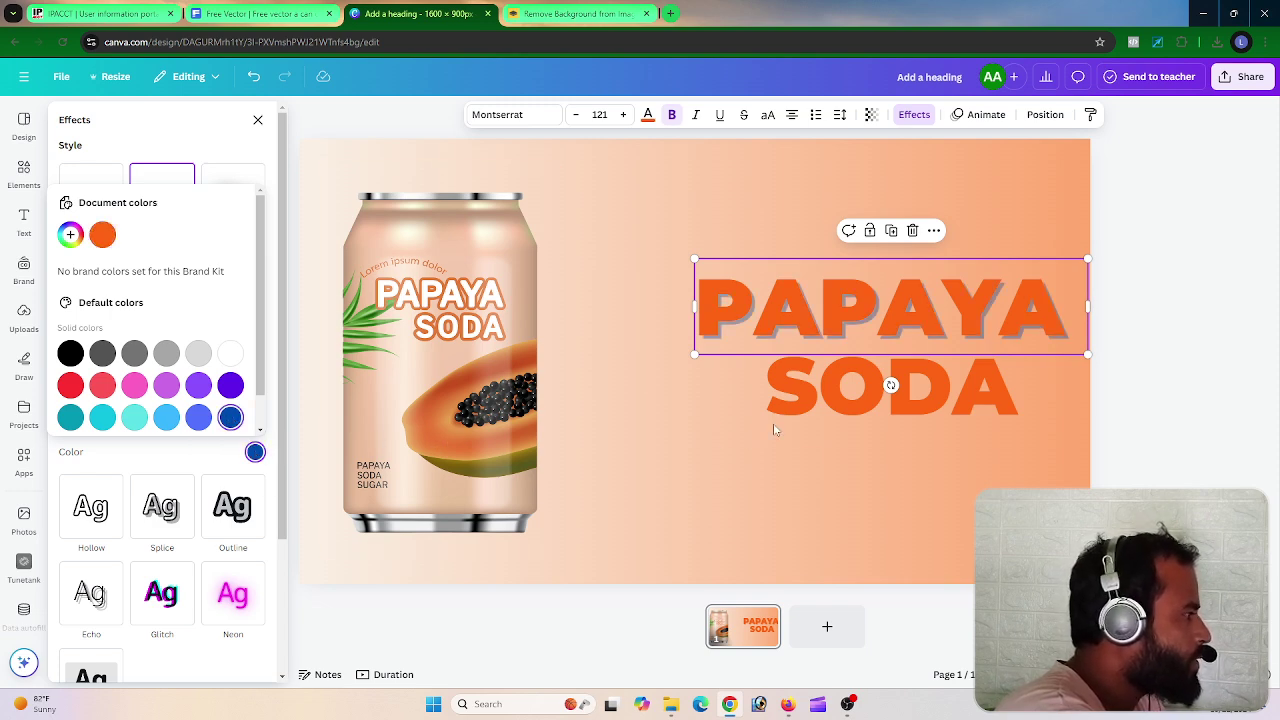
Give the SODA text the same Shadow effect with a cobalt blue #004aad shadow
left_click(840, 405)
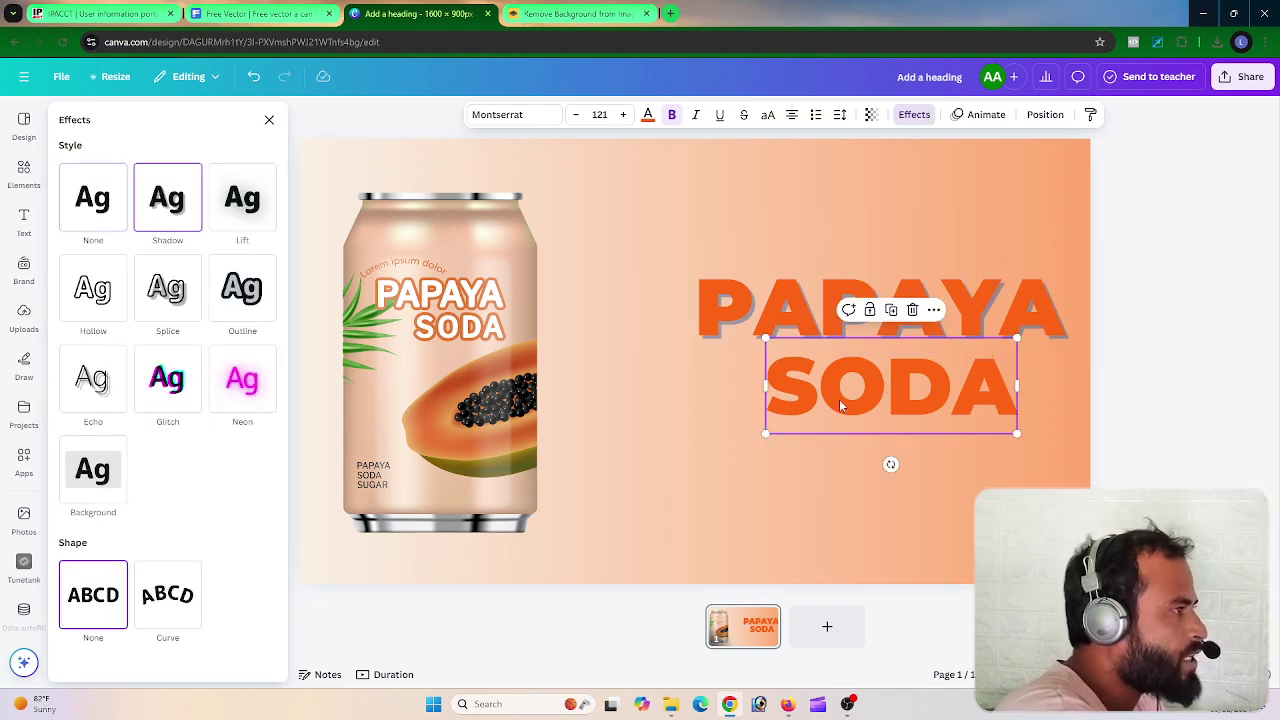
left_click(912, 117)
left_click(912, 120)
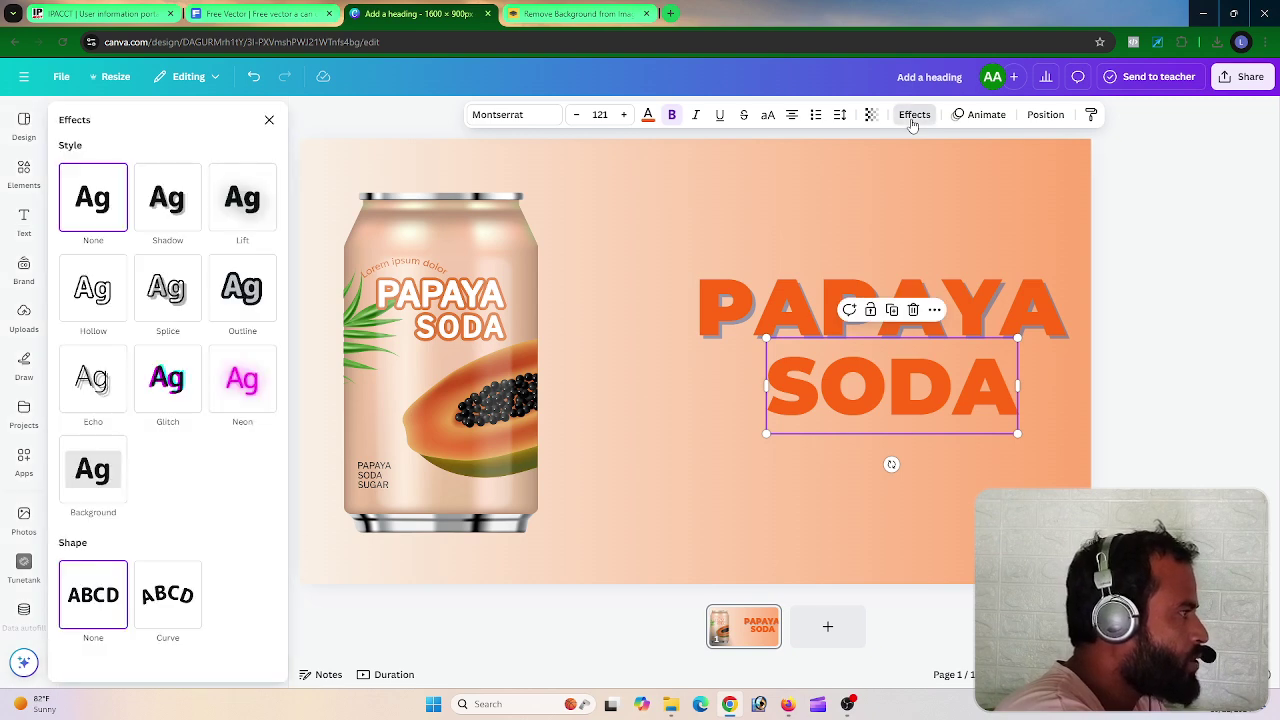
left_click(185, 212)
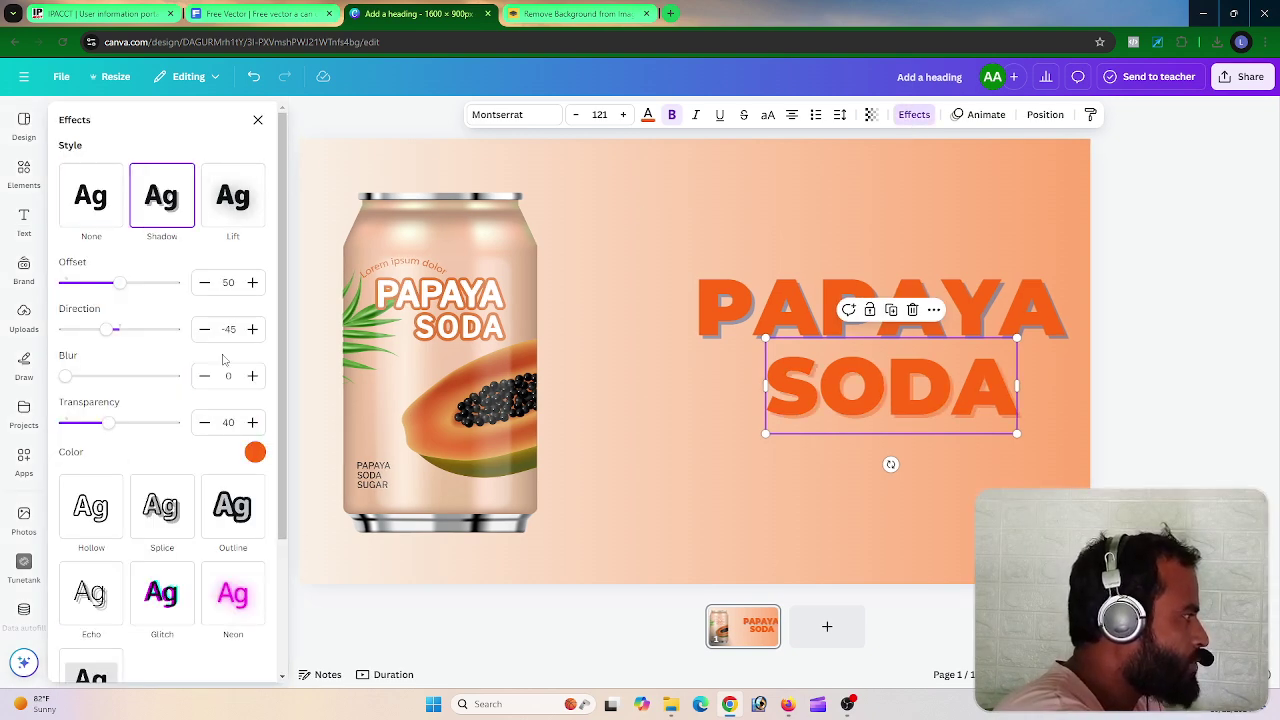
left_click(254, 452)
left_click(230, 417)
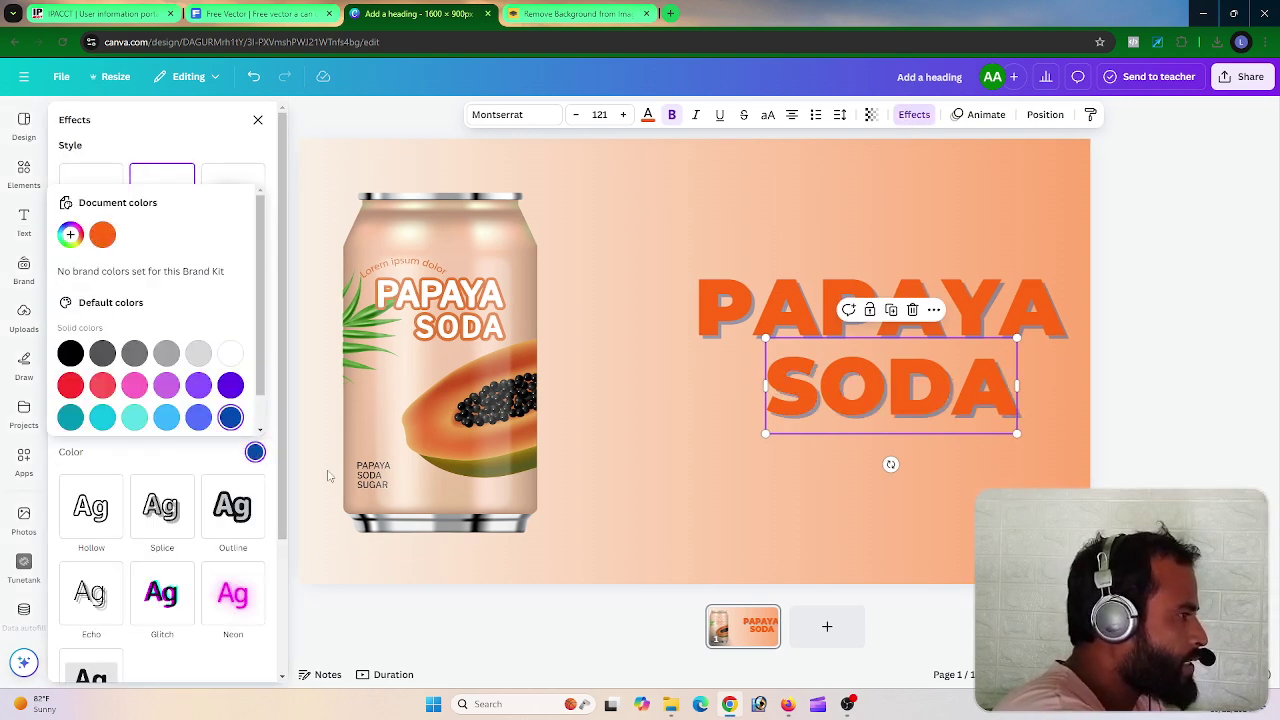
left_click(1171, 441)
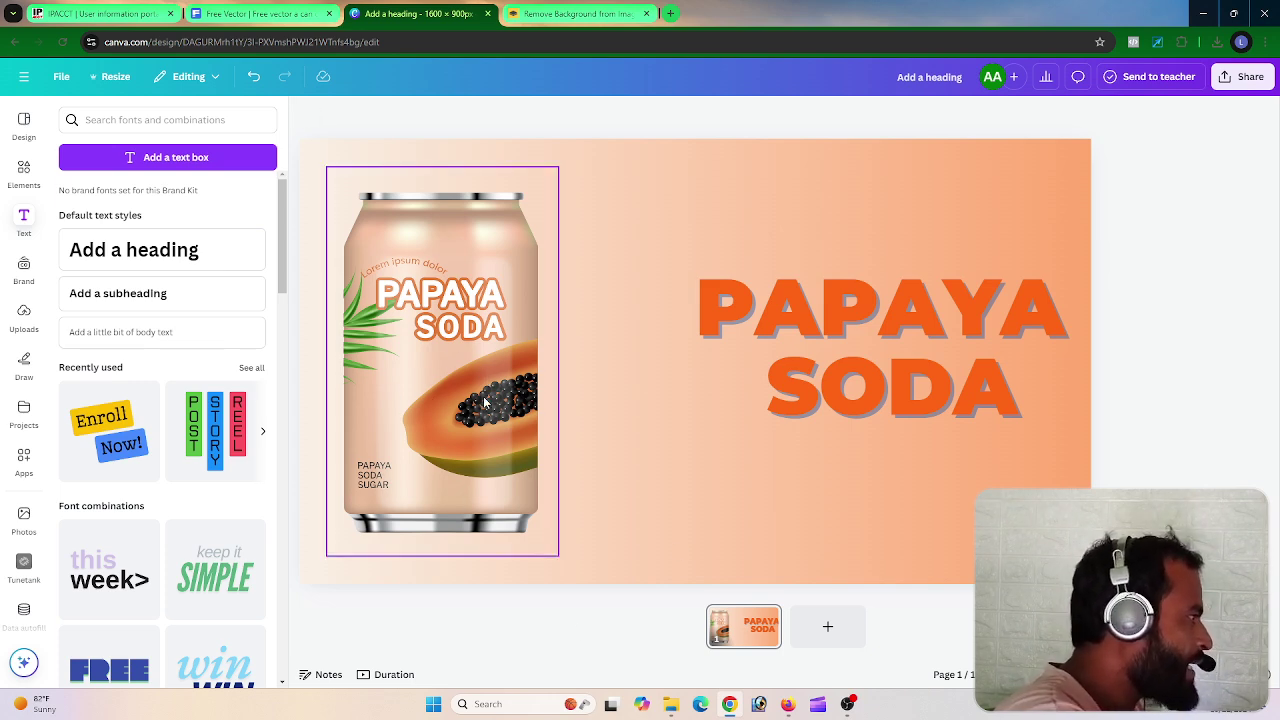
Move the papaya can horizontally beyond the page's left edge until it is completely off the page
left_click_drag(484, 401, 291, 397)
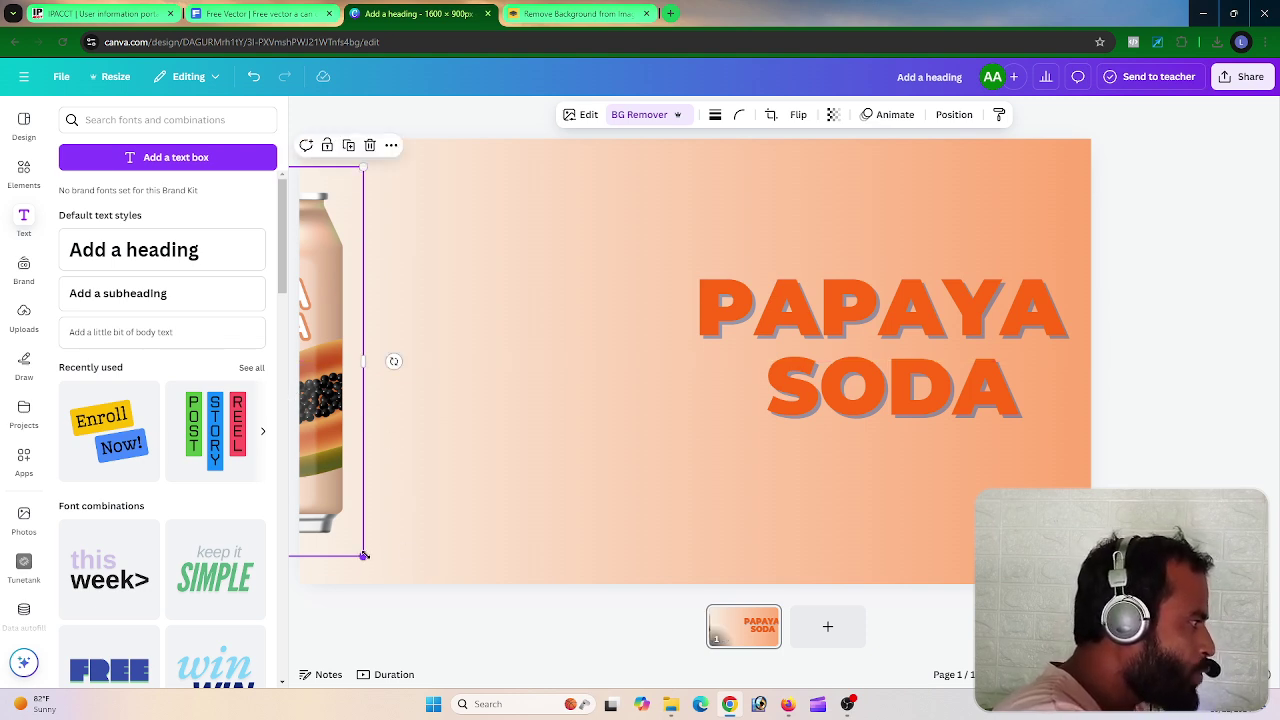
left_click(423, 441)
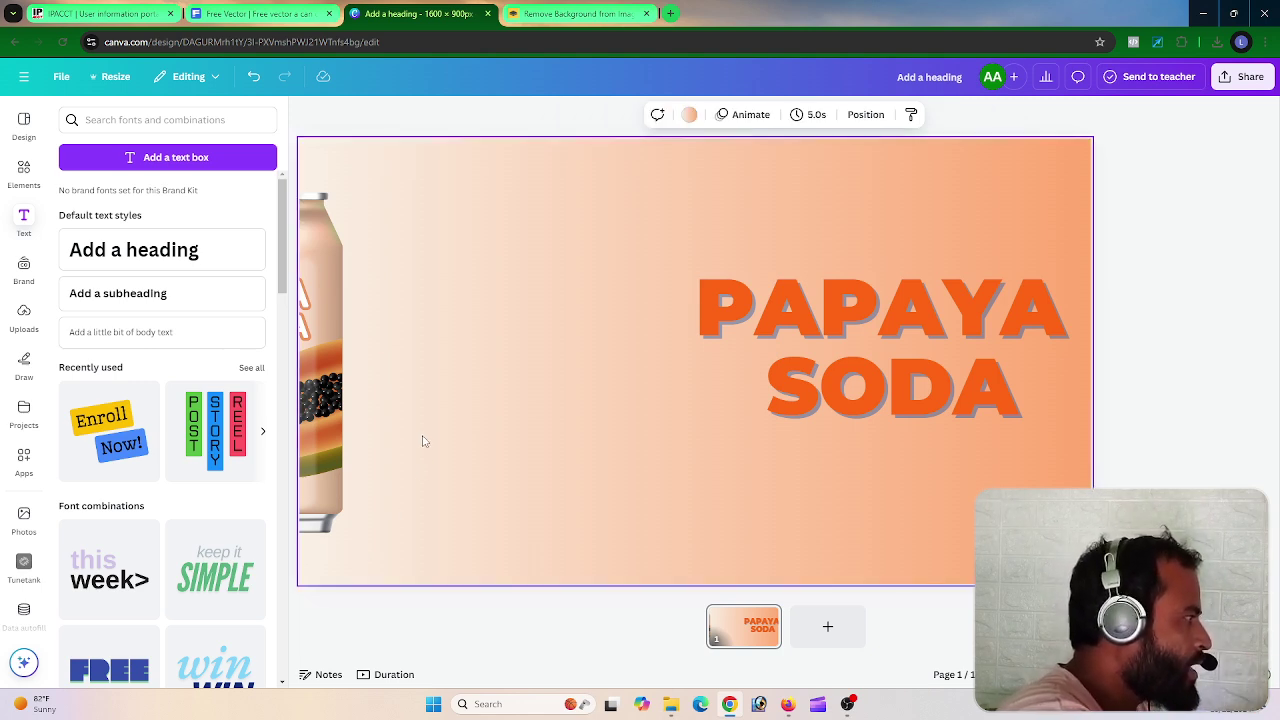
left_click(335, 396)
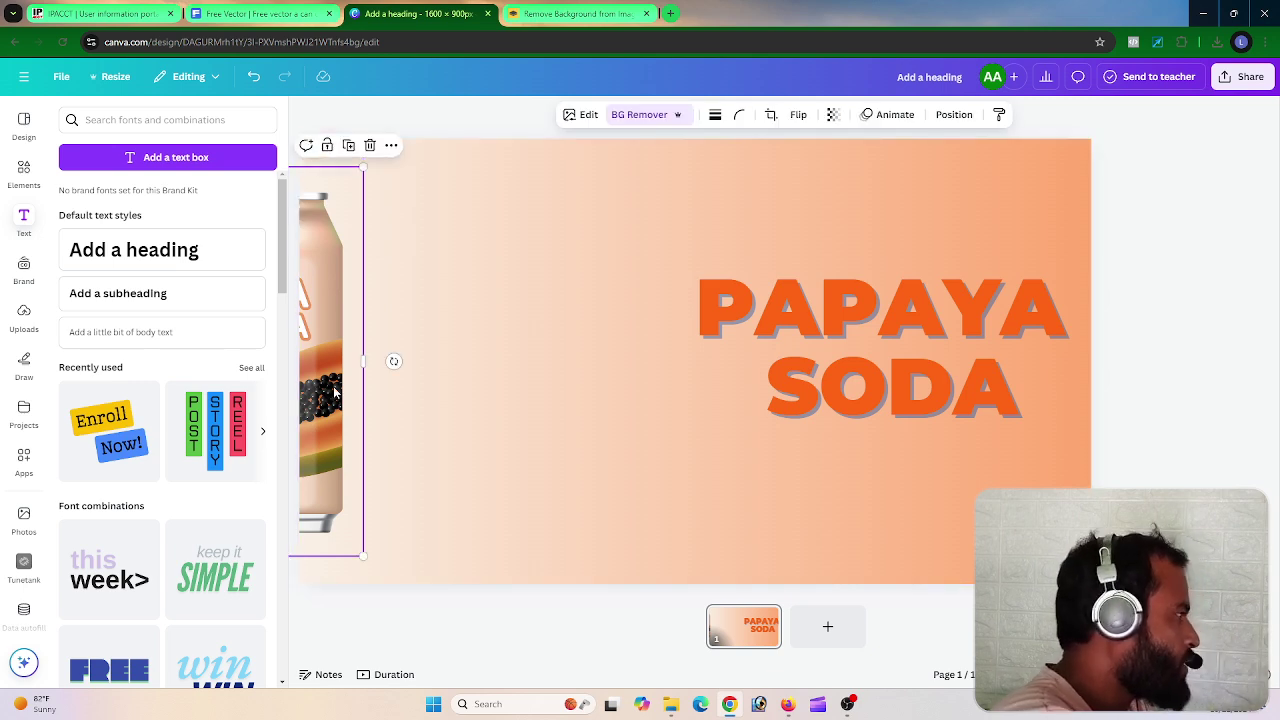
left_click_drag(335, 396, 289, 386)
left_click(424, 445)
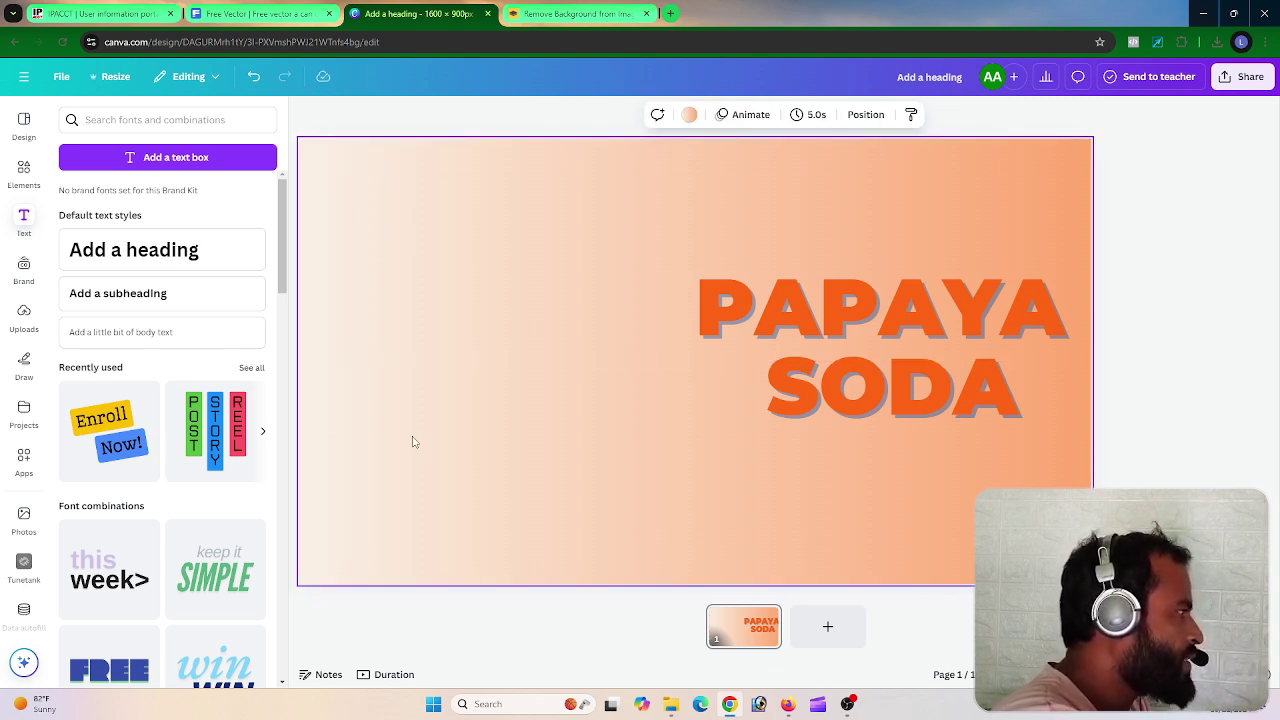
Create a custom animation for the off-page can with a straight horizontal path running right to just before the page's centre
left_click(315, 415)
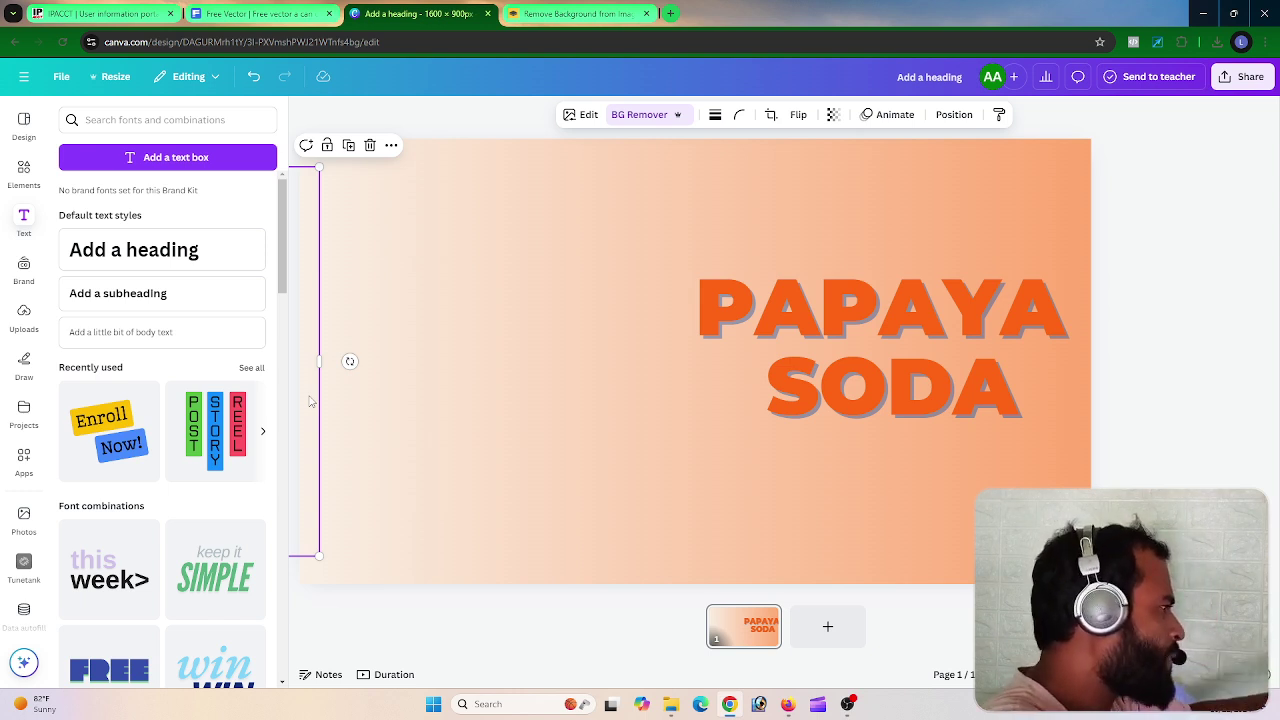
left_click(392, 456)
left_click(305, 409)
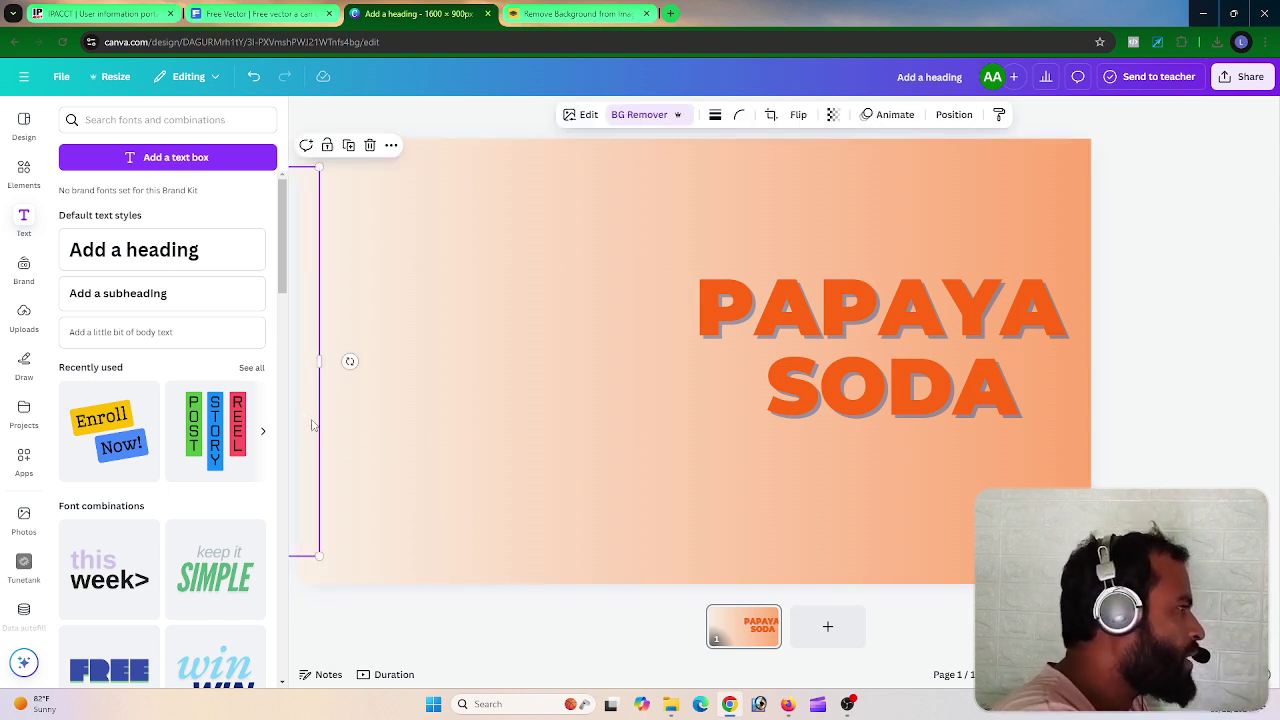
left_click(888, 117)
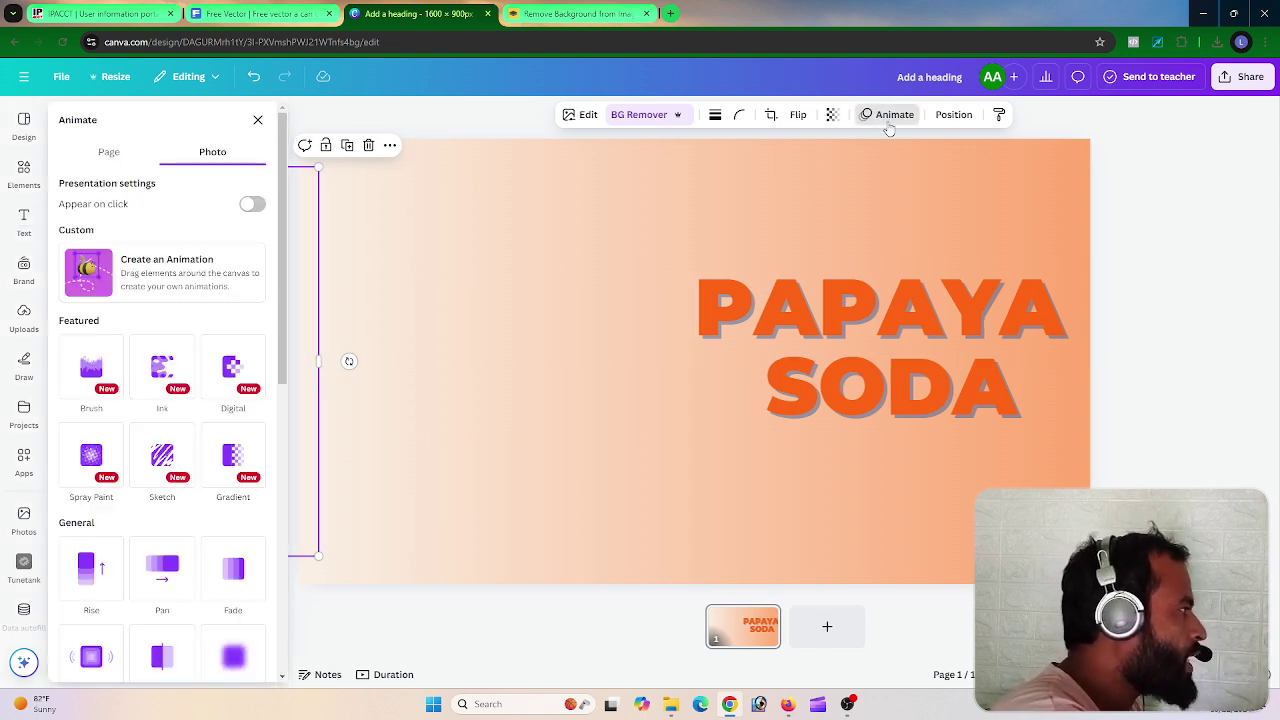
left_click(170, 281)
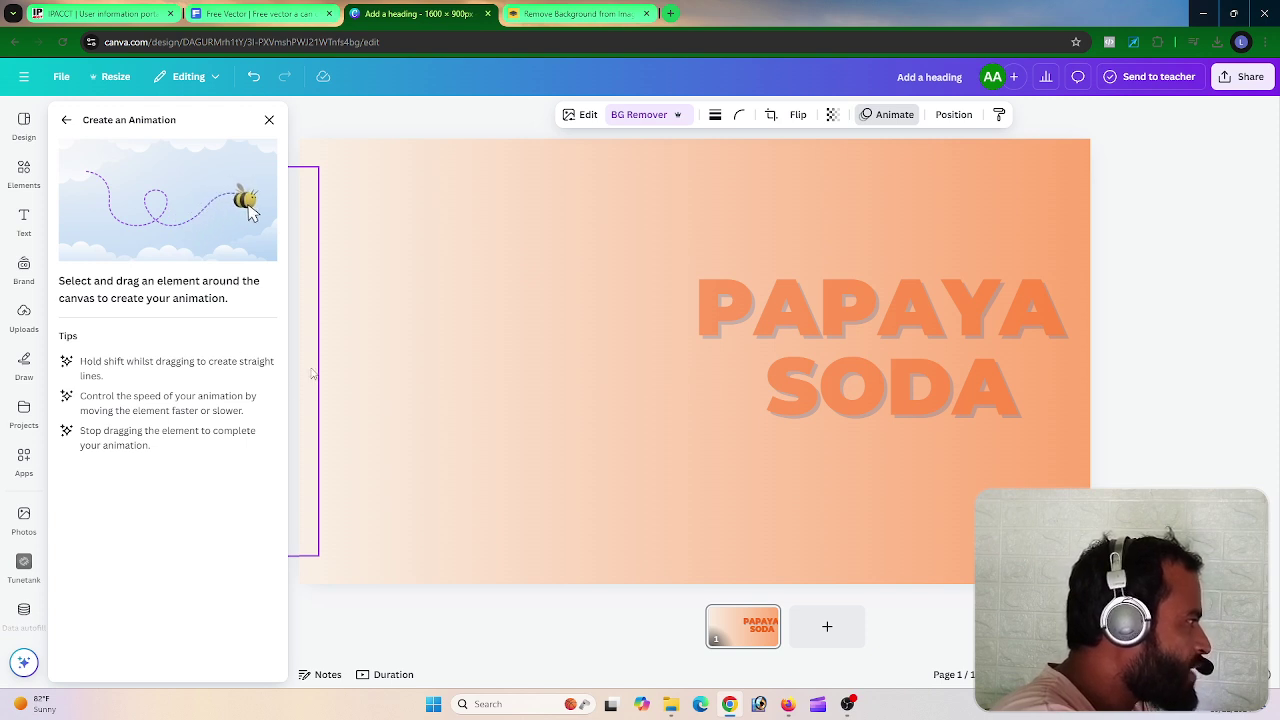
left_click_drag(313, 374, 716, 387)
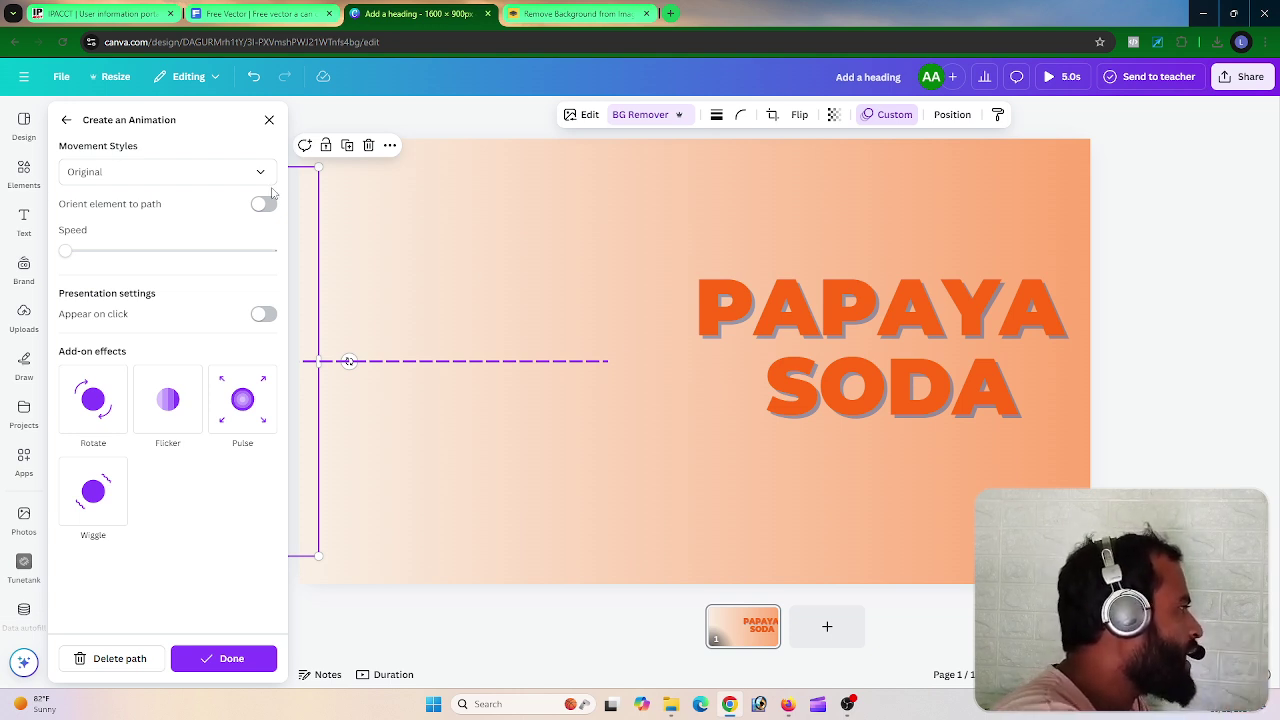
Set the can animation's movement style to Smooth and its speed to about 70 percent of the range, and preview the page
left_click(234, 174)
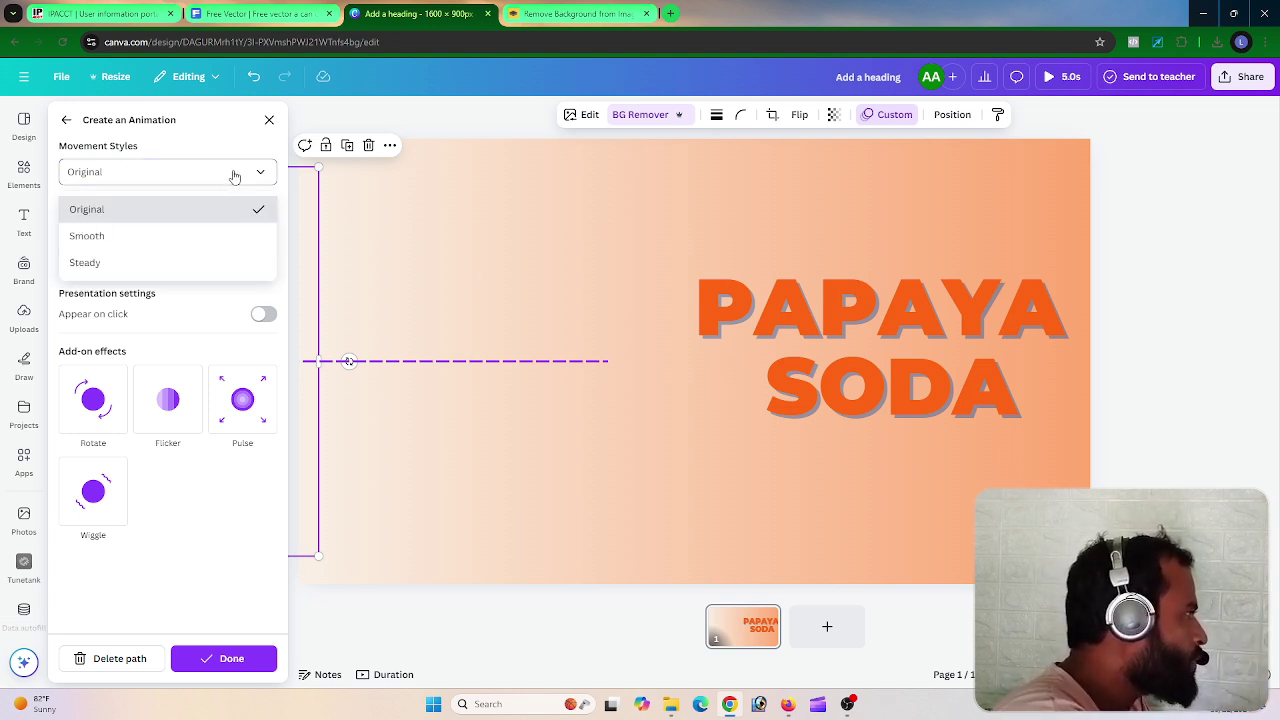
left_click(100, 235)
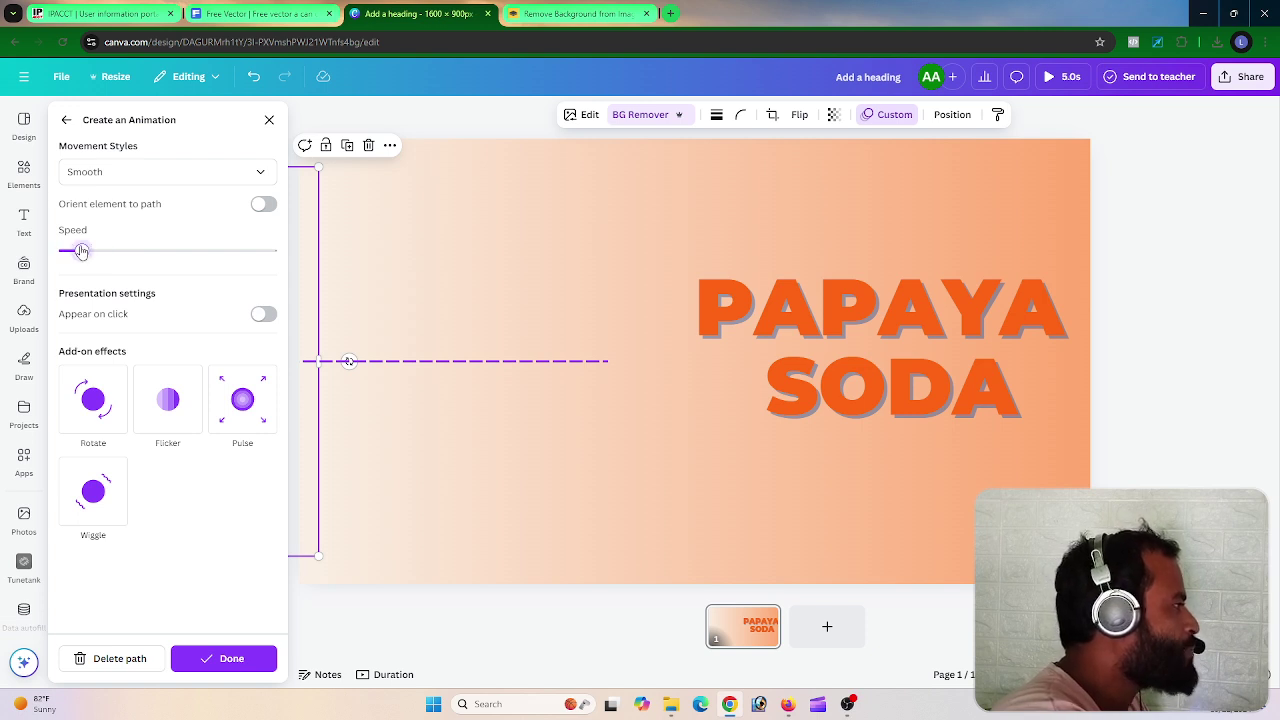
left_click_drag(82, 251, 210, 257)
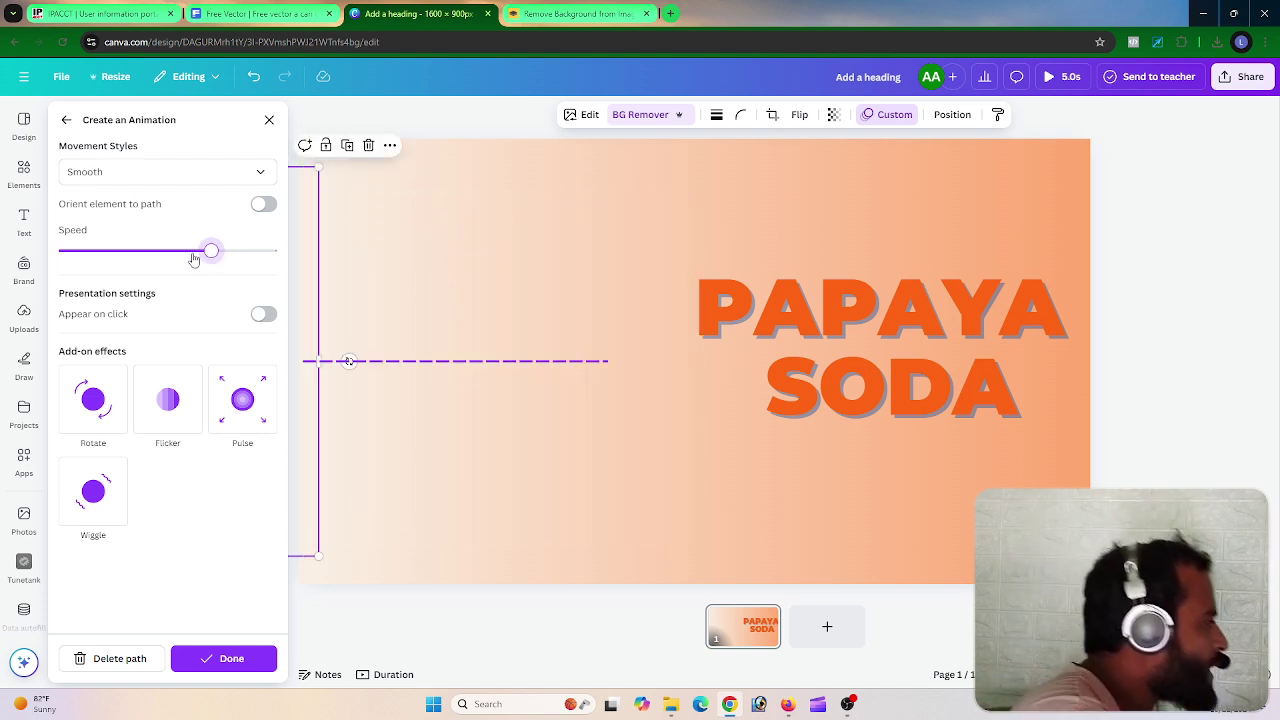
left_click(229, 659)
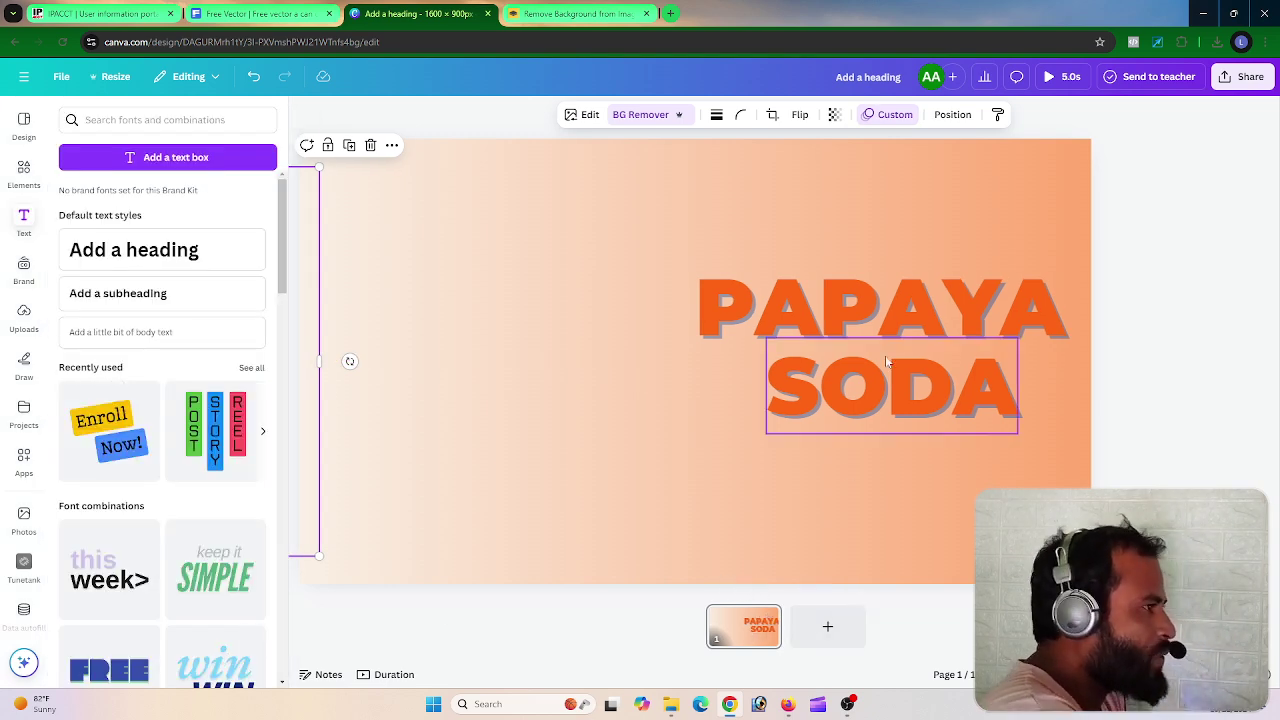
left_click(1059, 80)
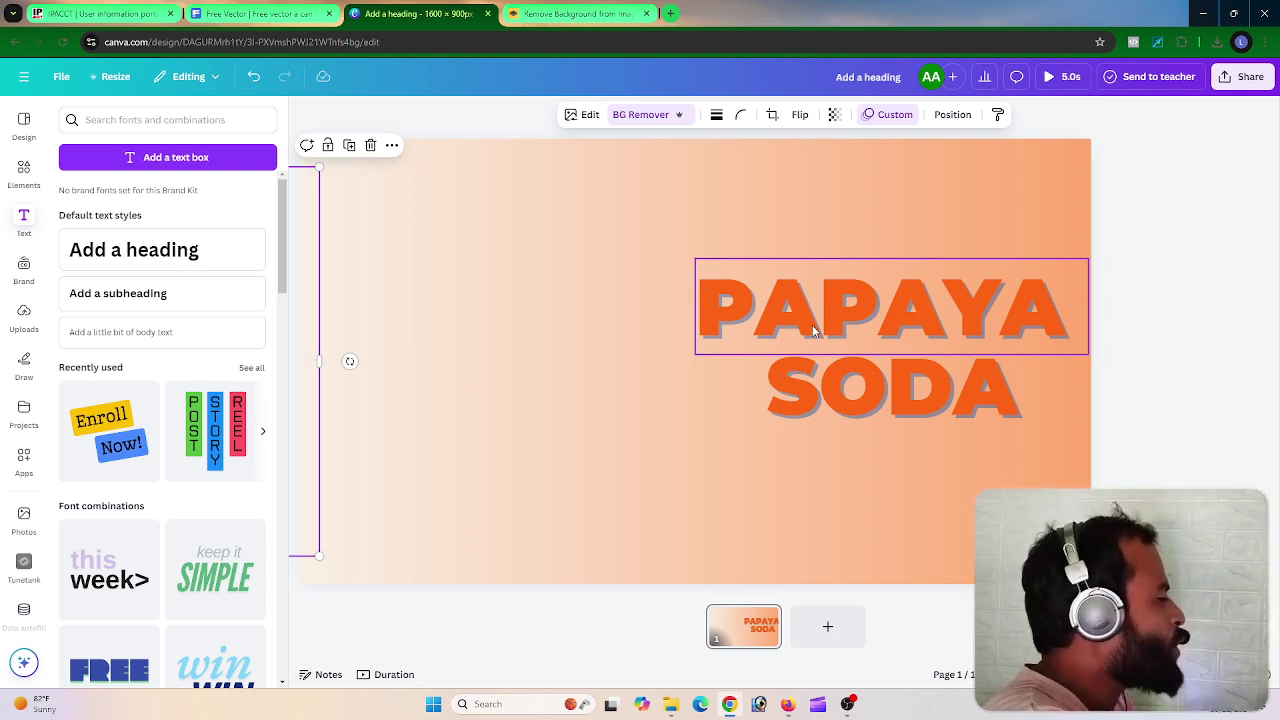
left_click(849, 706)
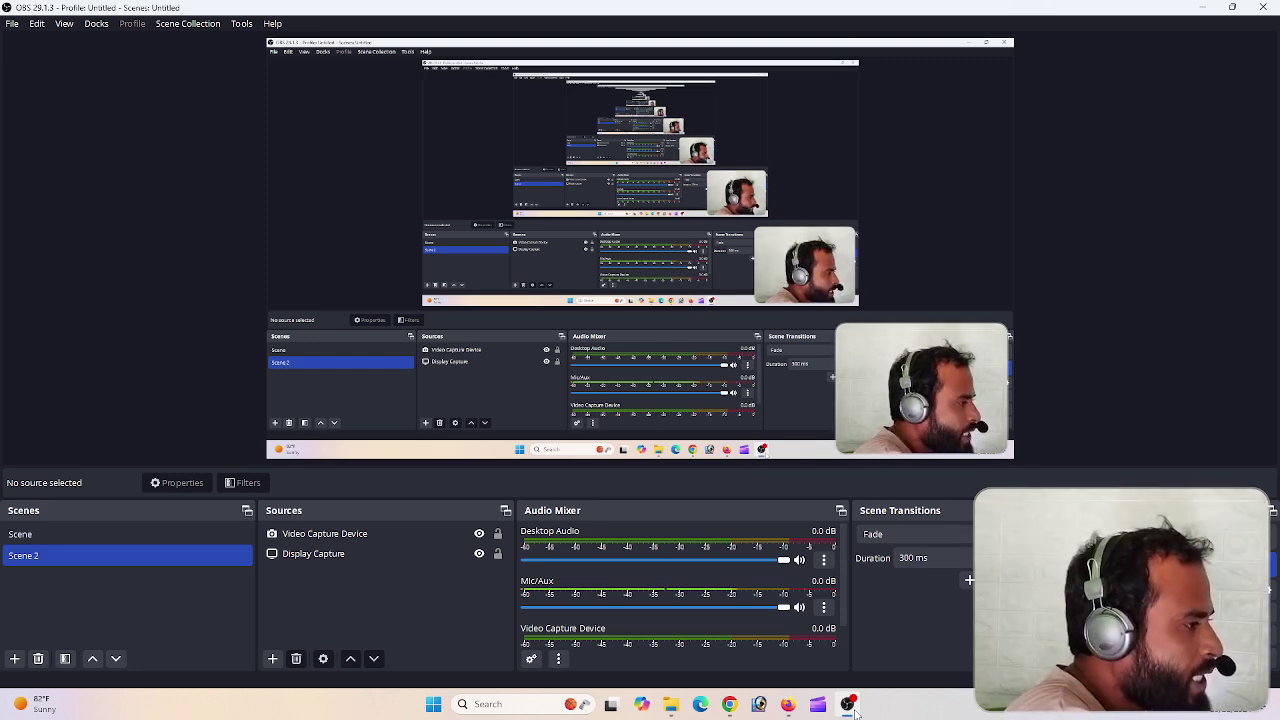
left_click(849, 706)
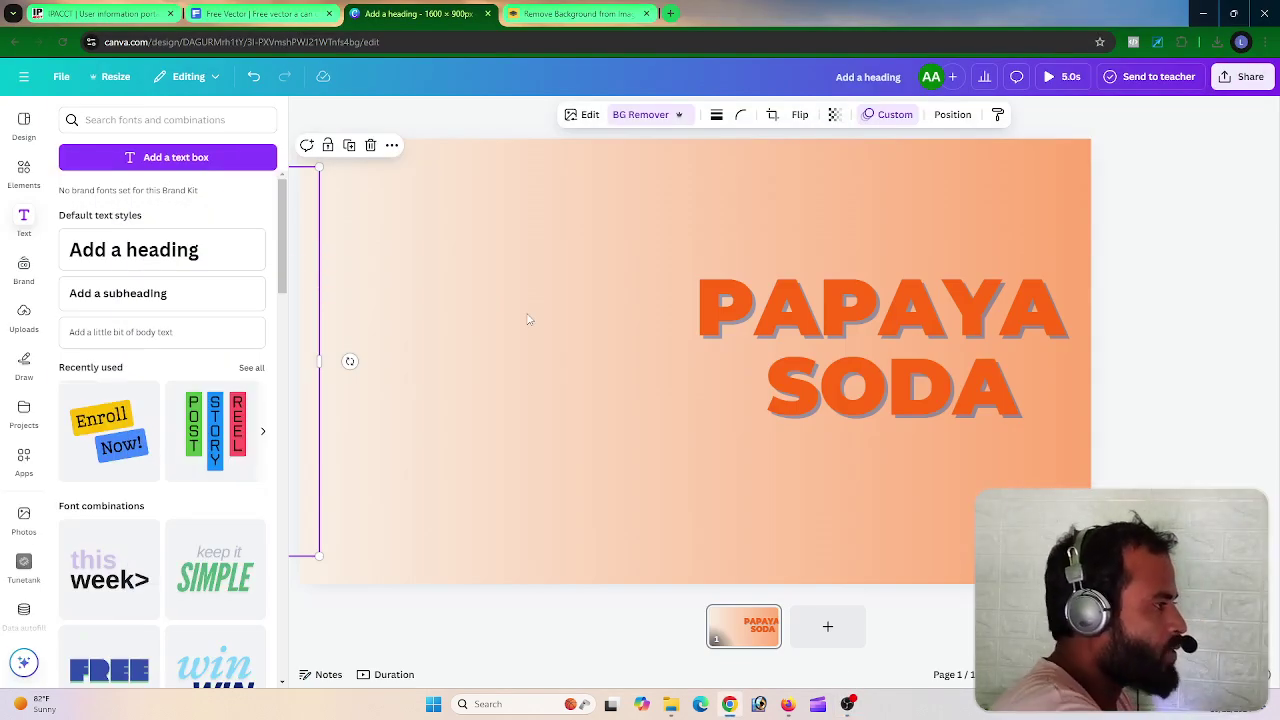
left_click(868, 318)
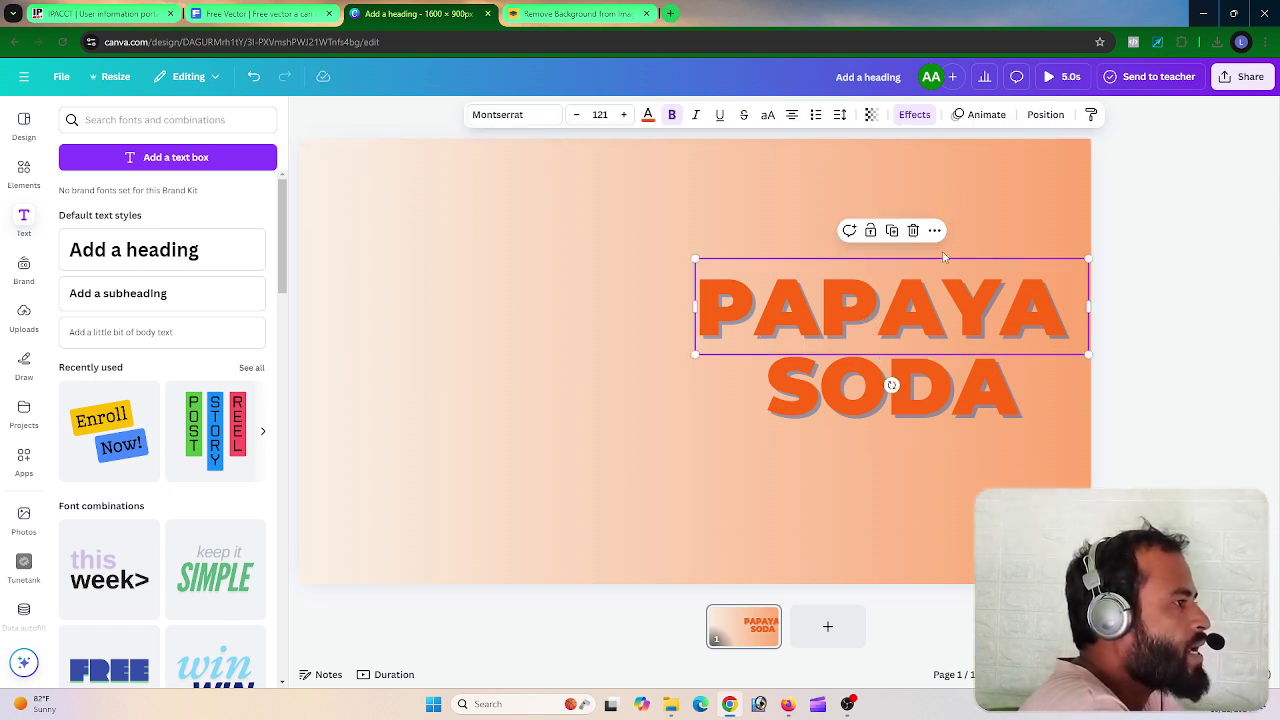
left_click(1134, 241)
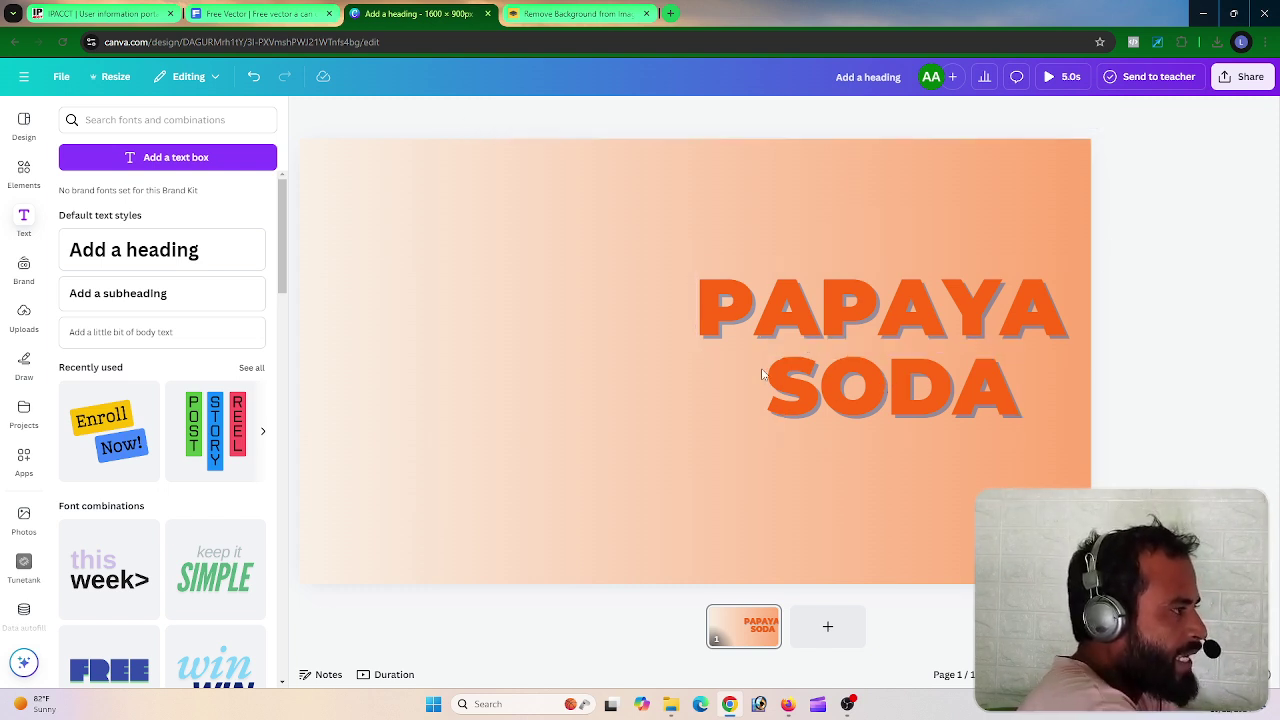
left_click(781, 331)
left_click(814, 375)
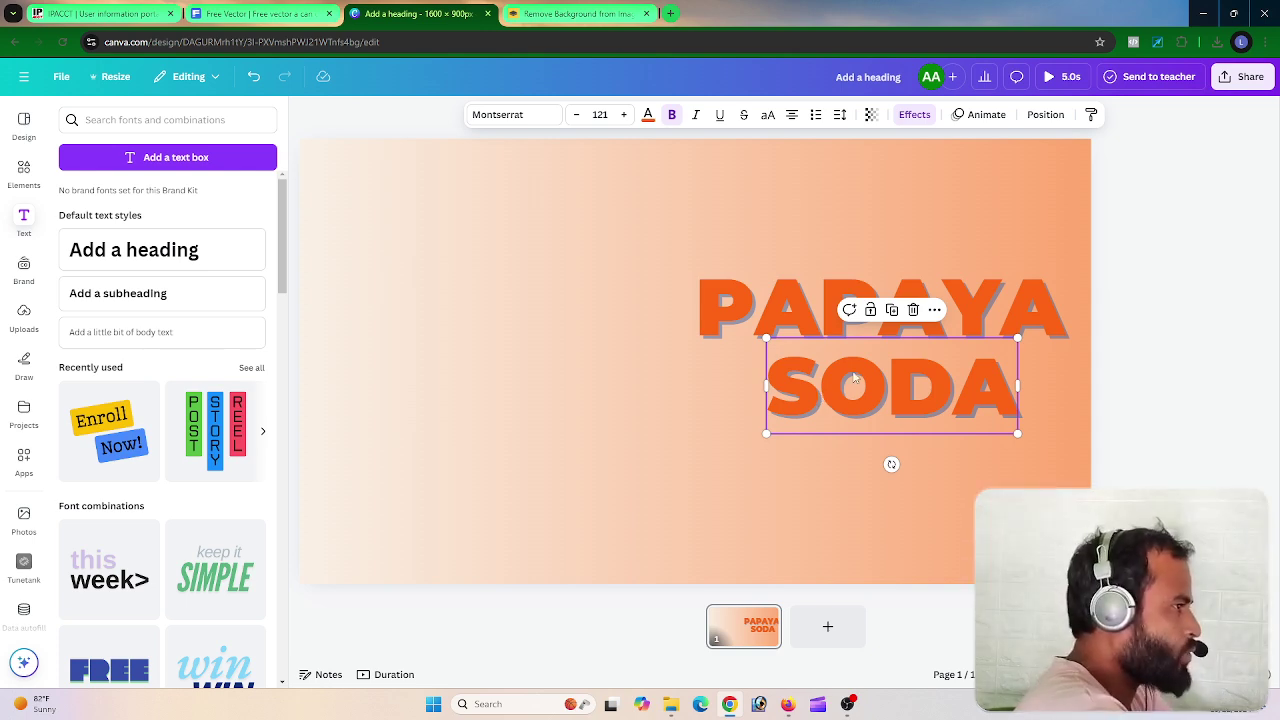
left_click(1124, 238)
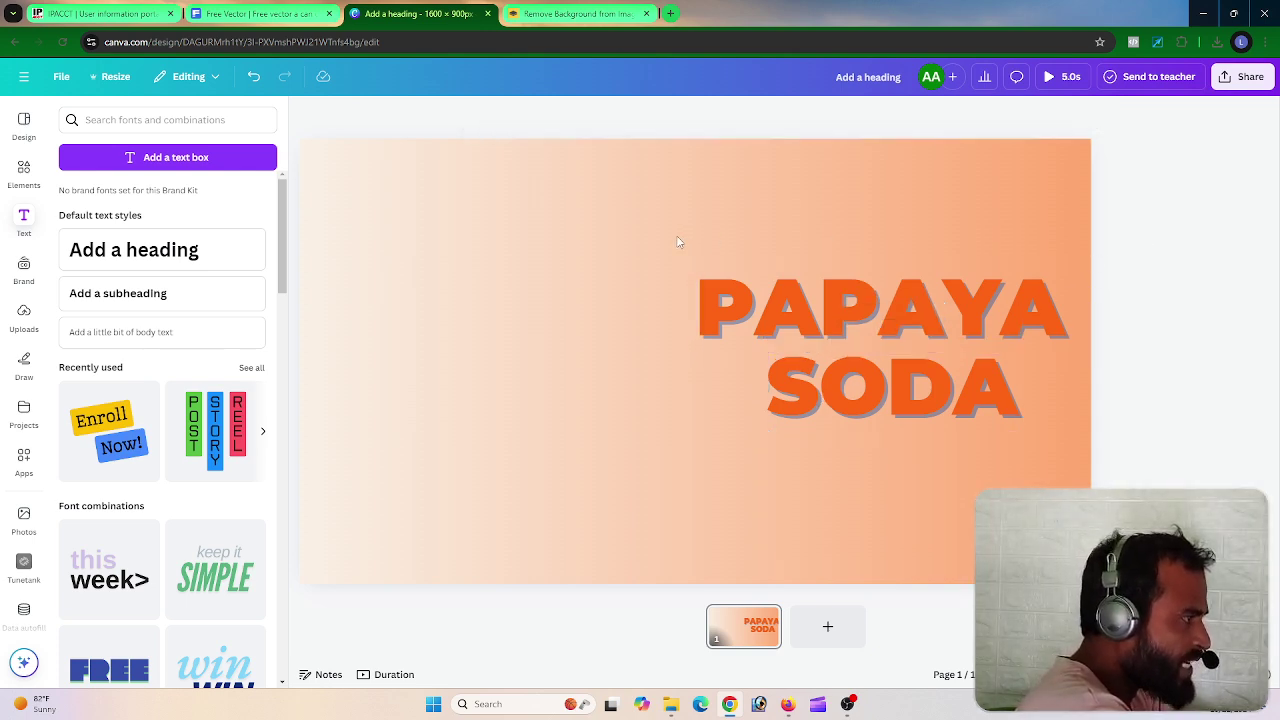
Group the PAPAYA and SODA texts and open the group's animation options
left_click_drag(688, 250, 1088, 450)
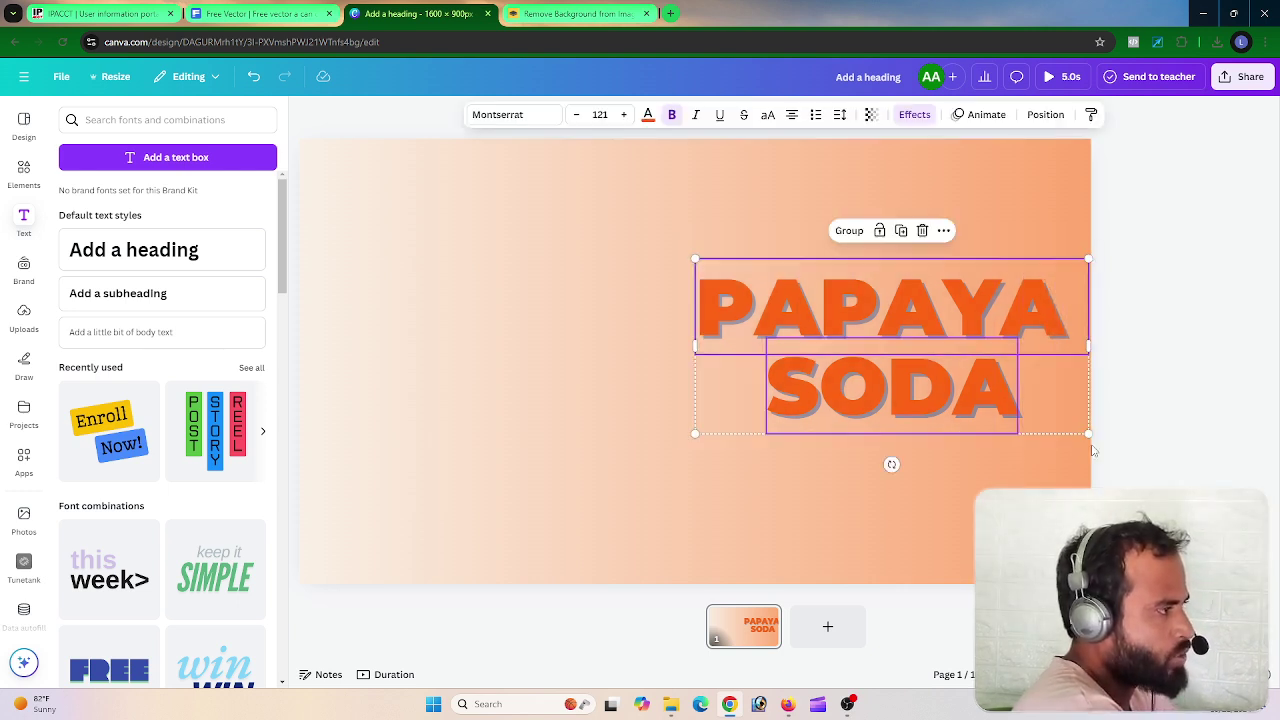
left_click(849, 231)
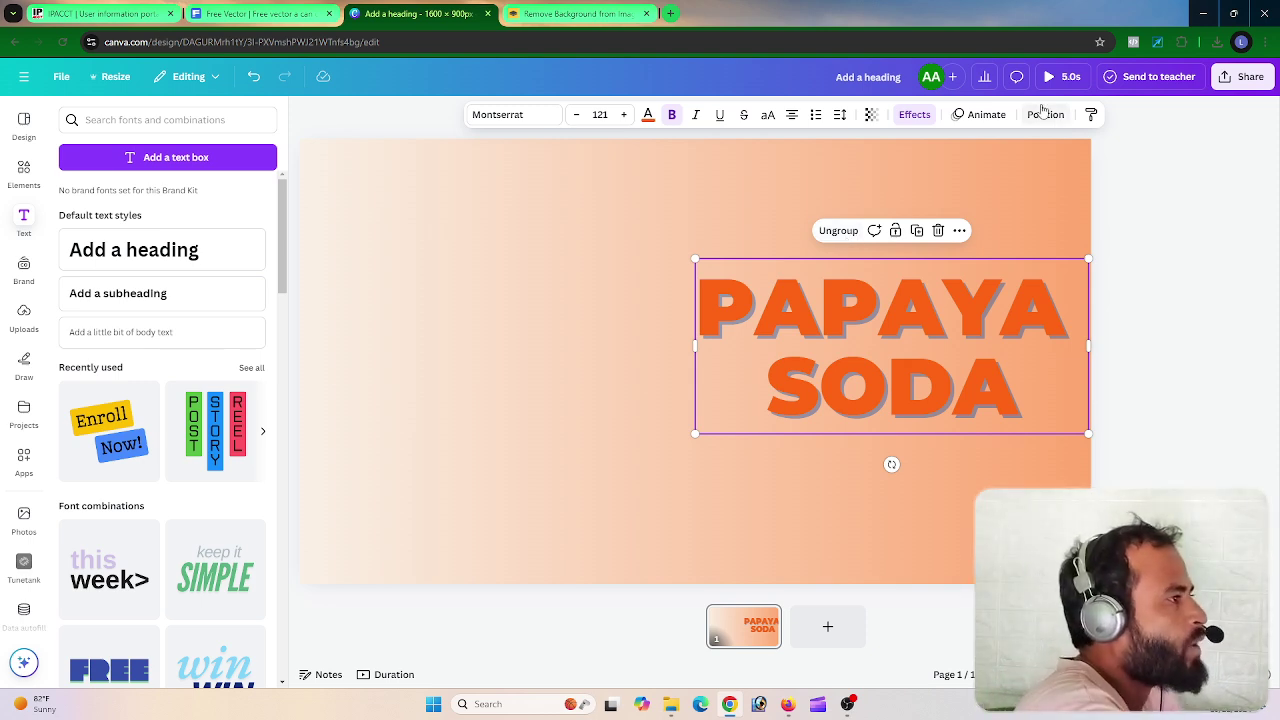
left_click(1003, 116)
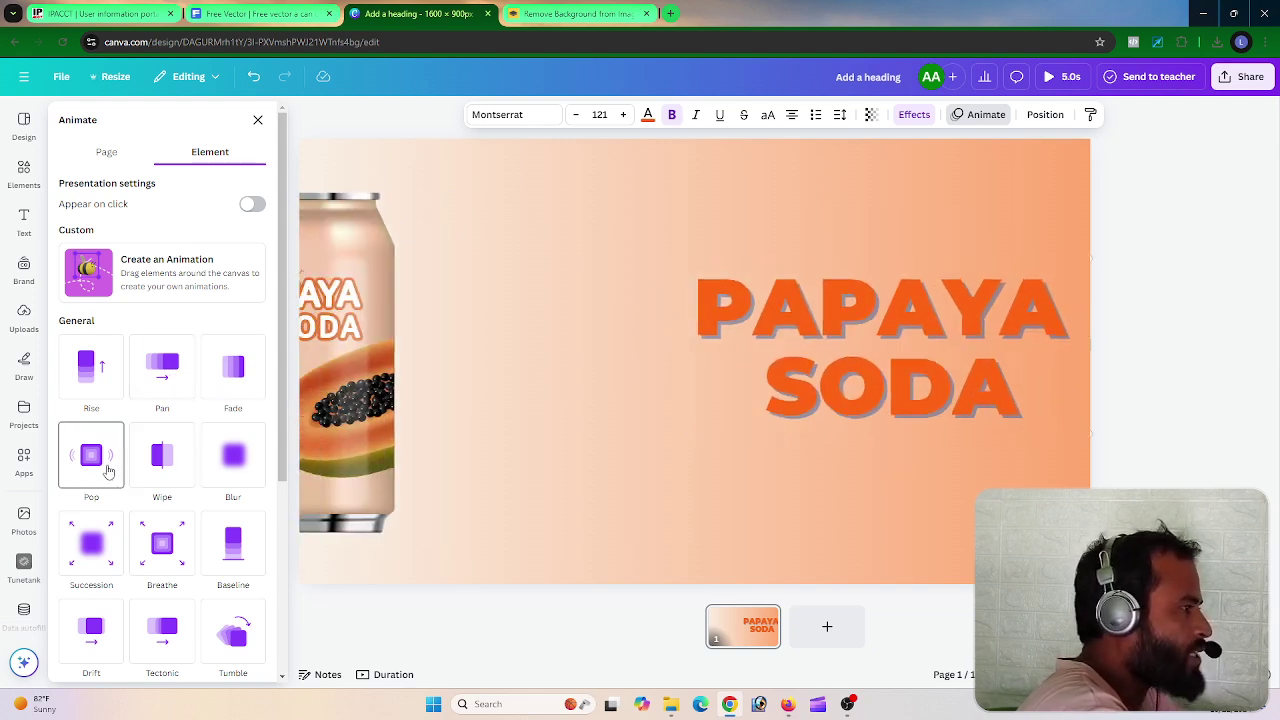
Apply a Pan animation to the grouped title, moving left and running on exit
scroll(157, 537, "down", 1)
scroll(157, 537, "down", 2)
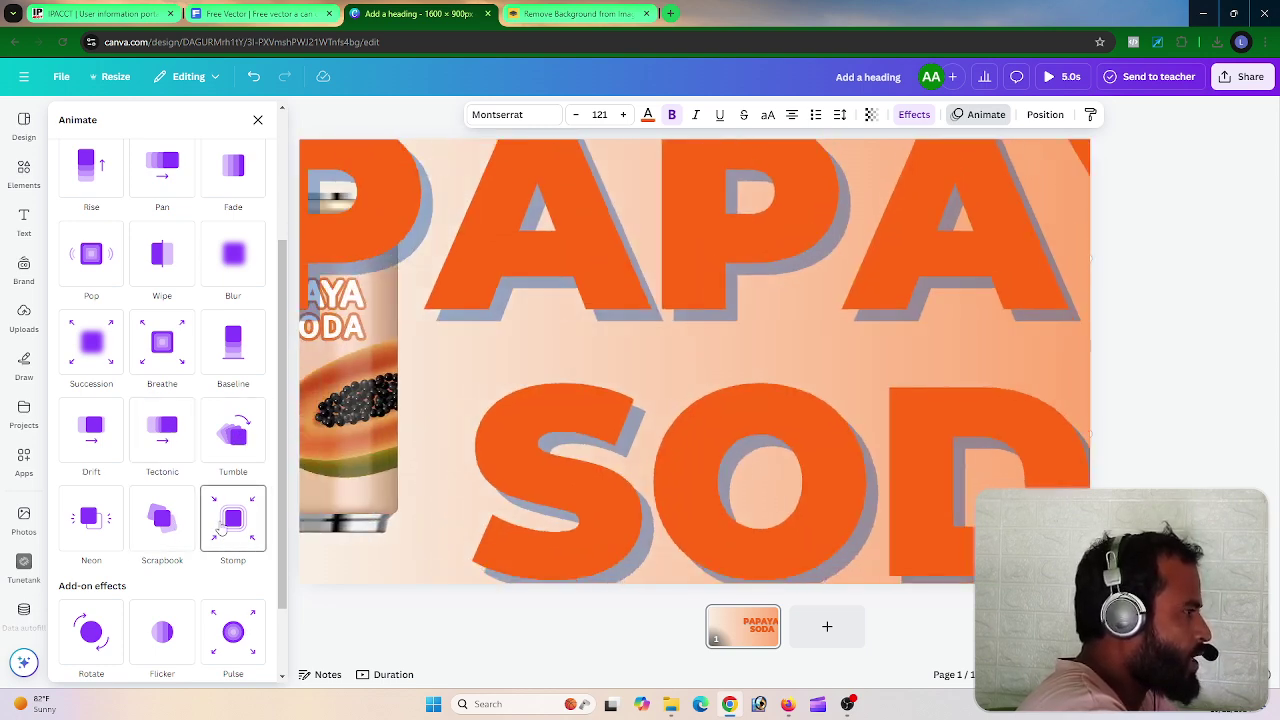
scroll(222, 528, "down", 1)
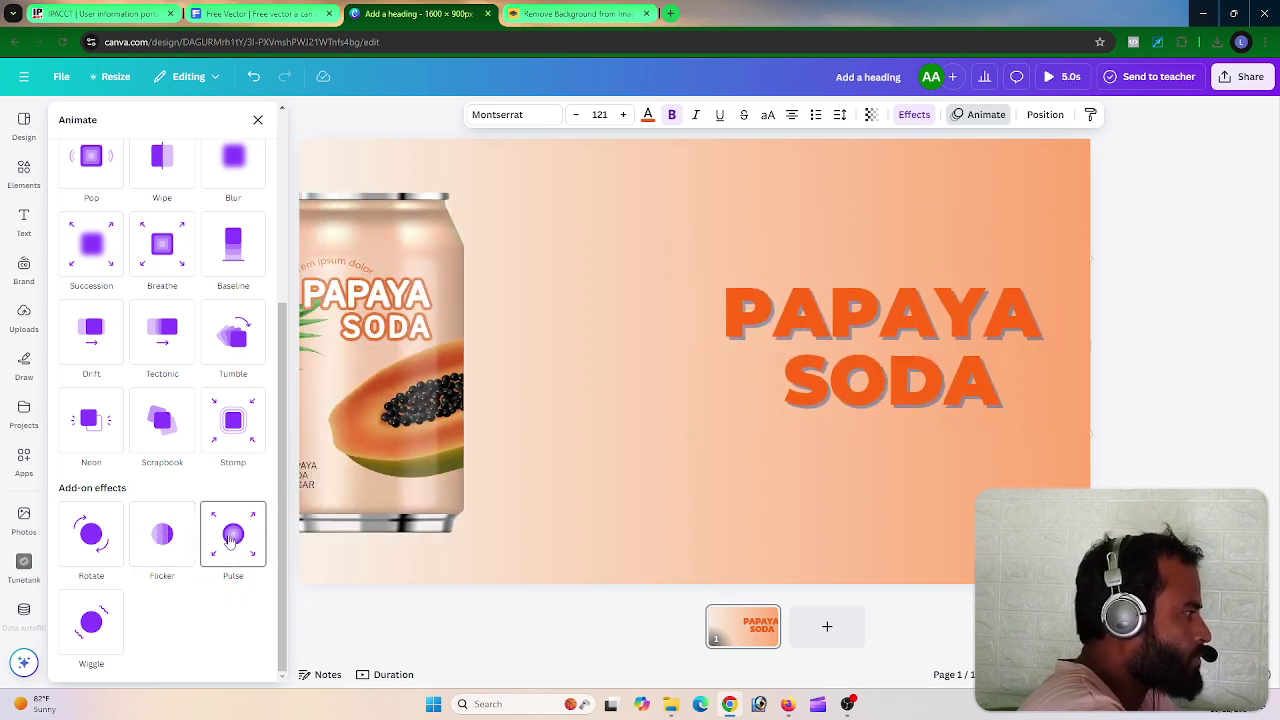
scroll(95, 560, "up", 5)
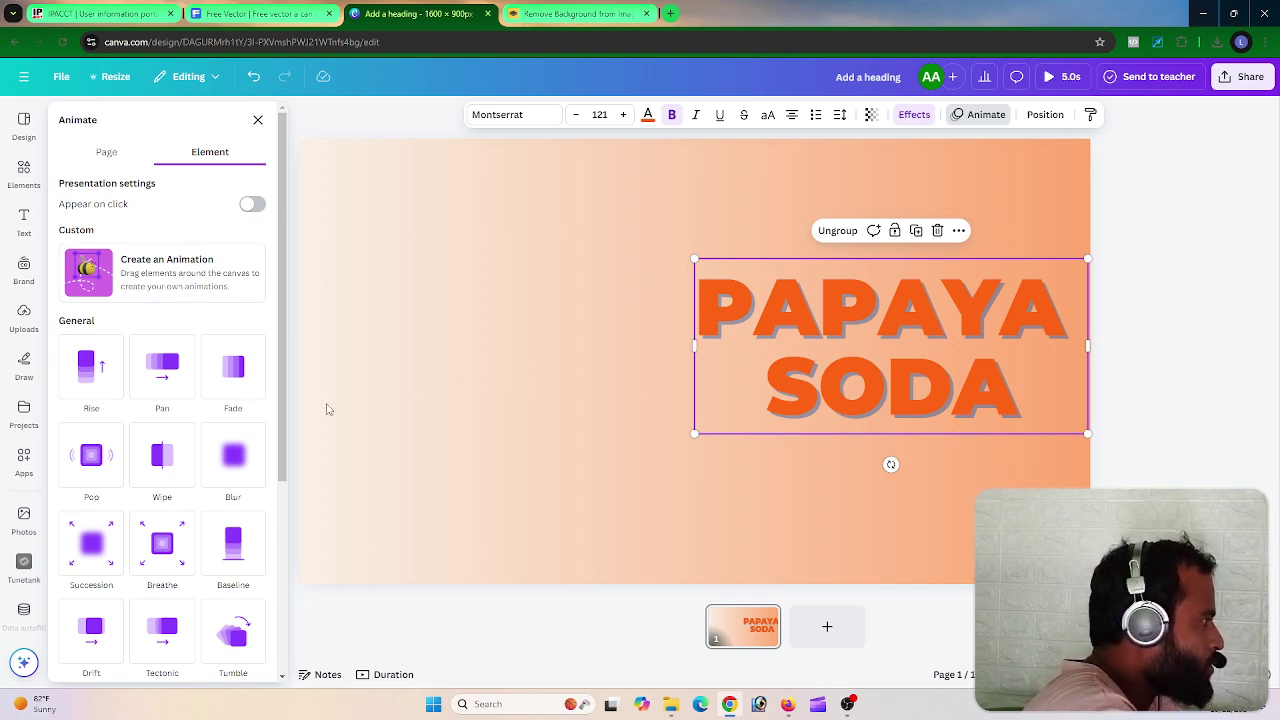
left_click(171, 377)
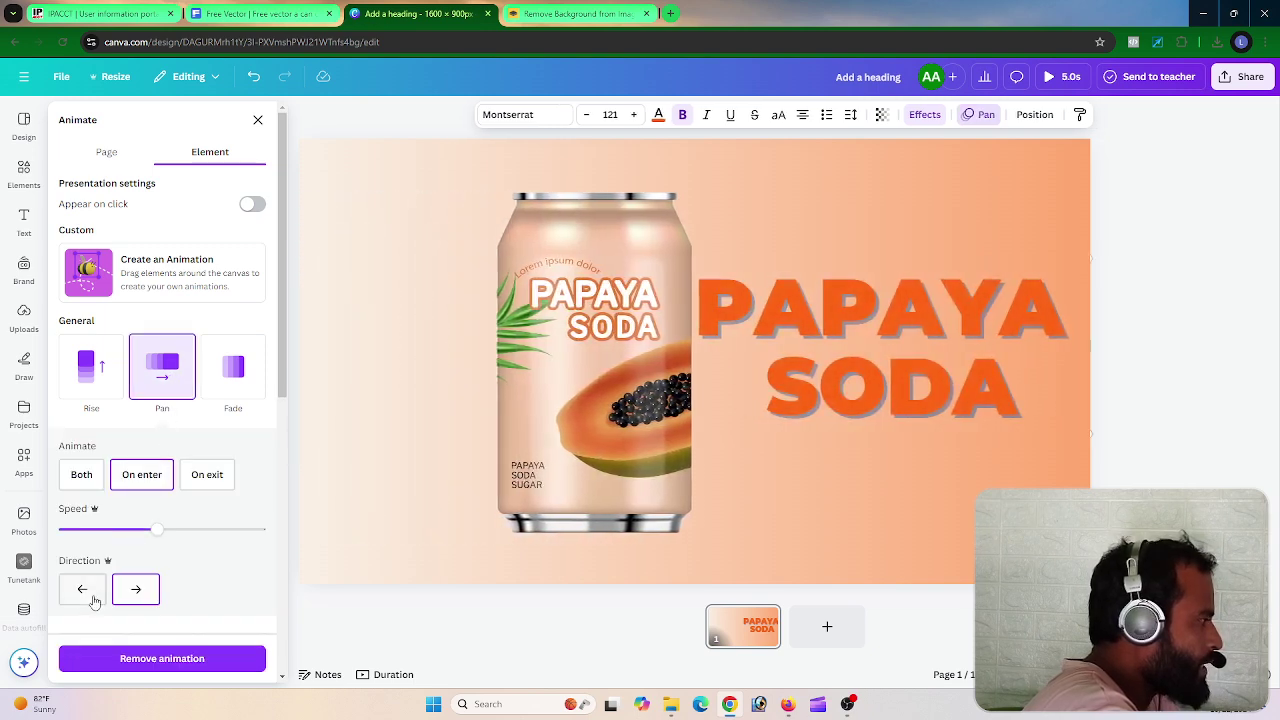
left_click(83, 592)
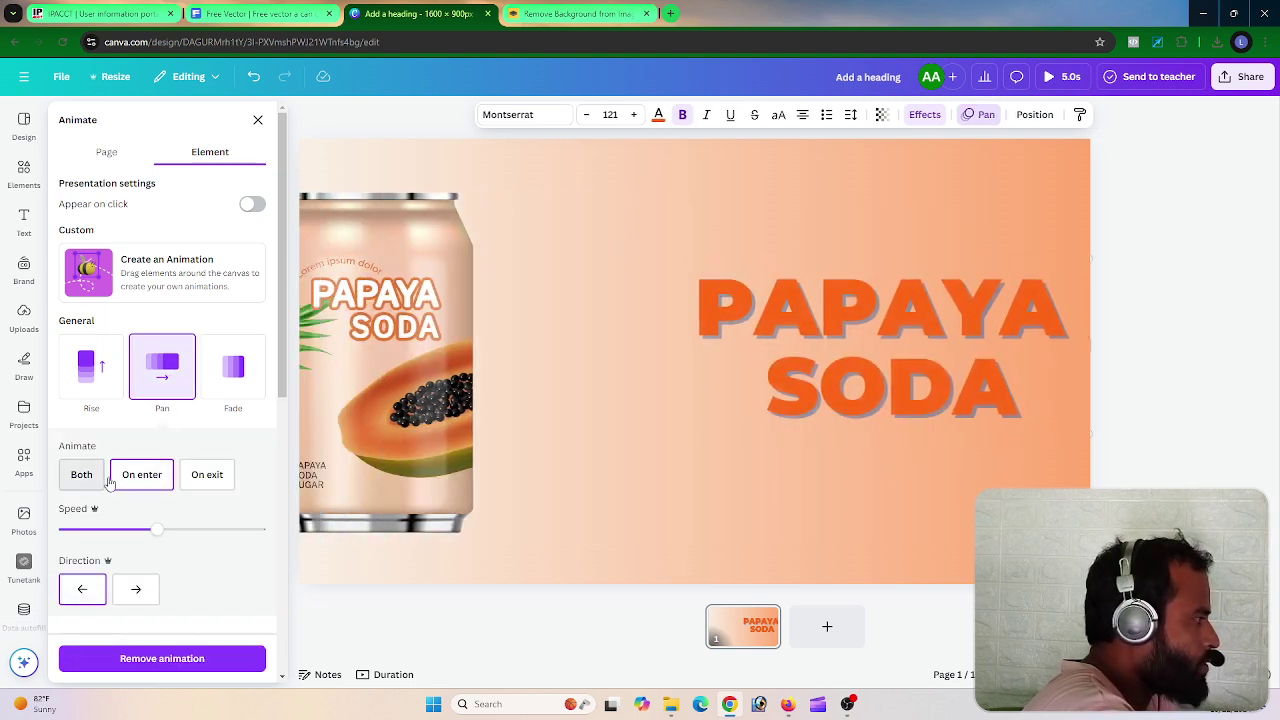
left_click(194, 478)
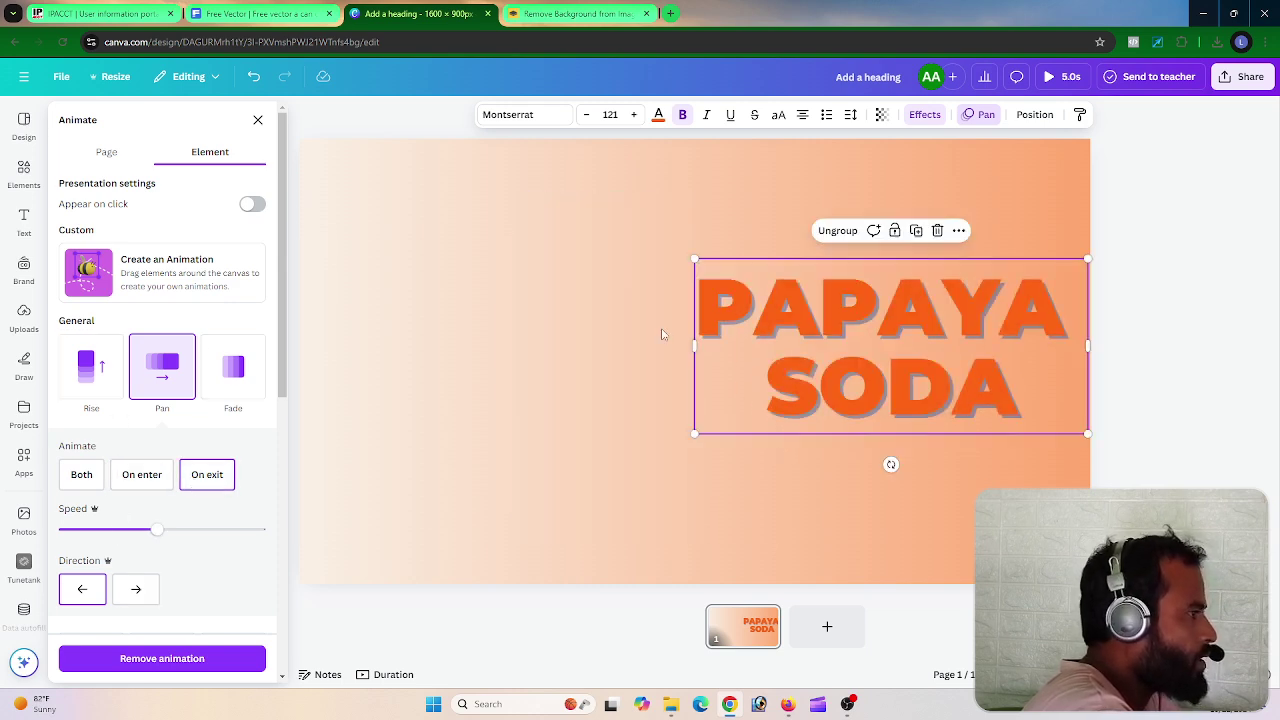
left_click(782, 331)
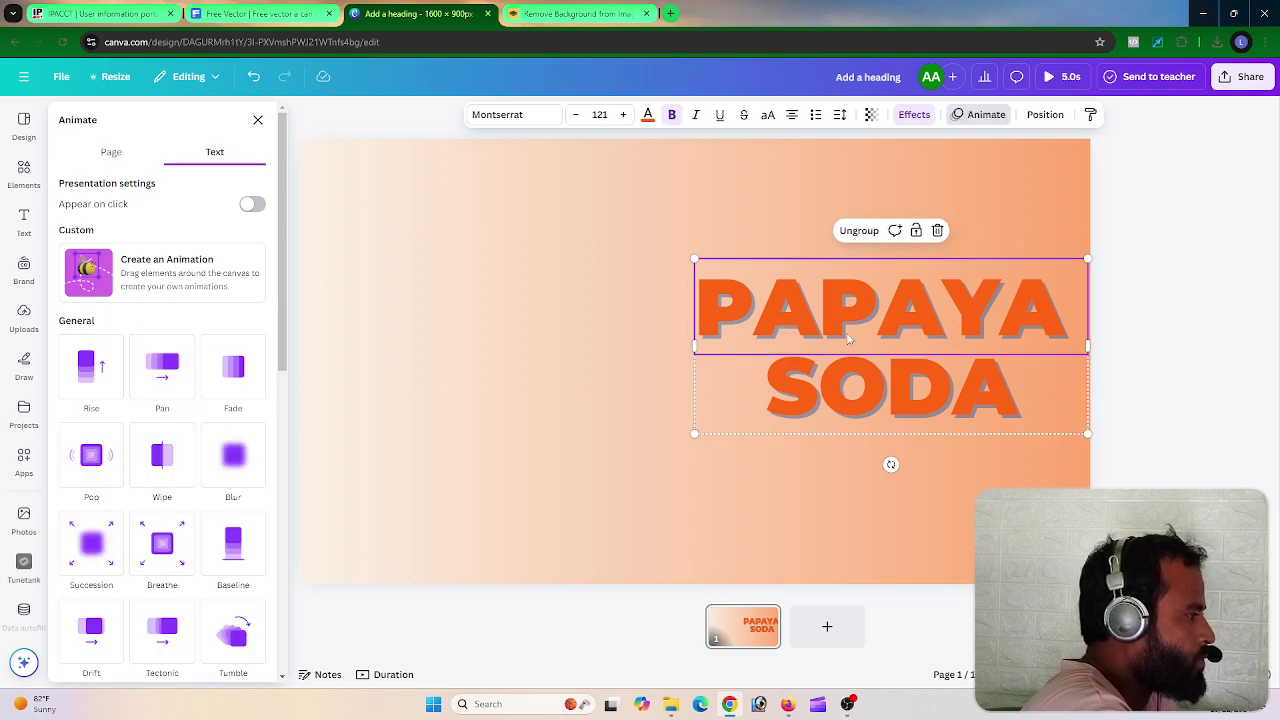
left_click(616, 434)
left_click(818, 390)
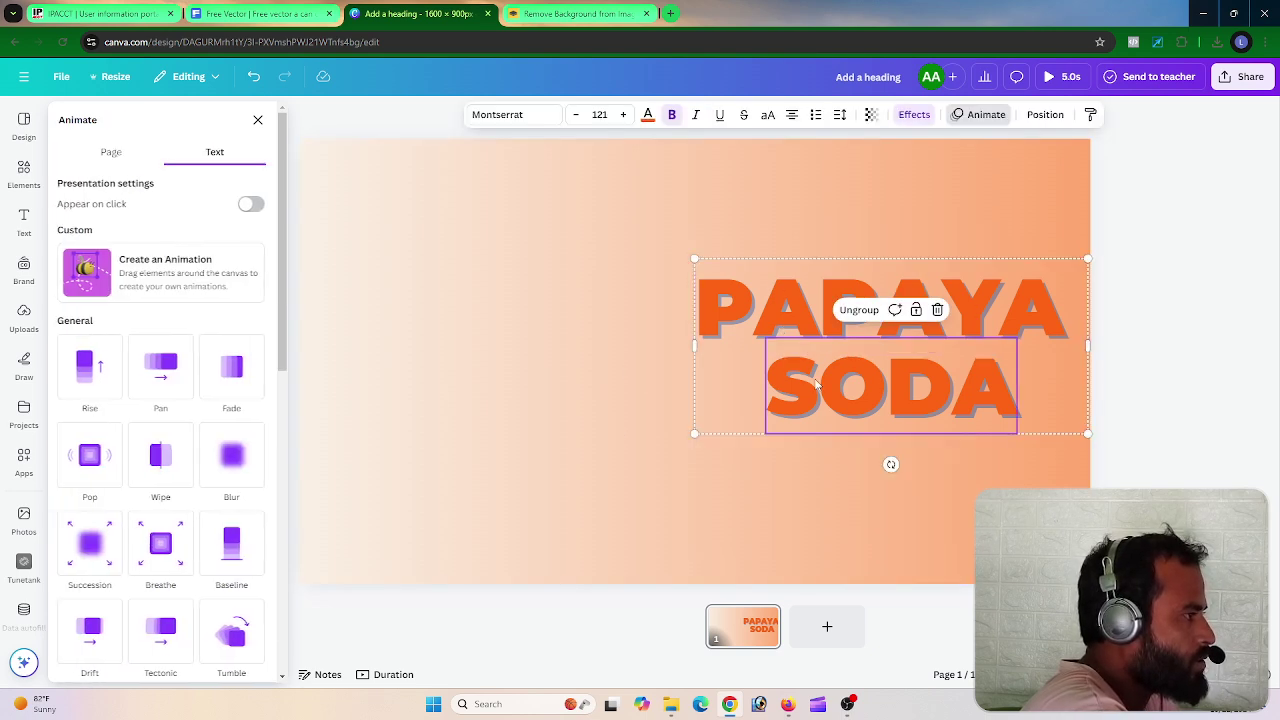
left_click(803, 323)
key("Escape")
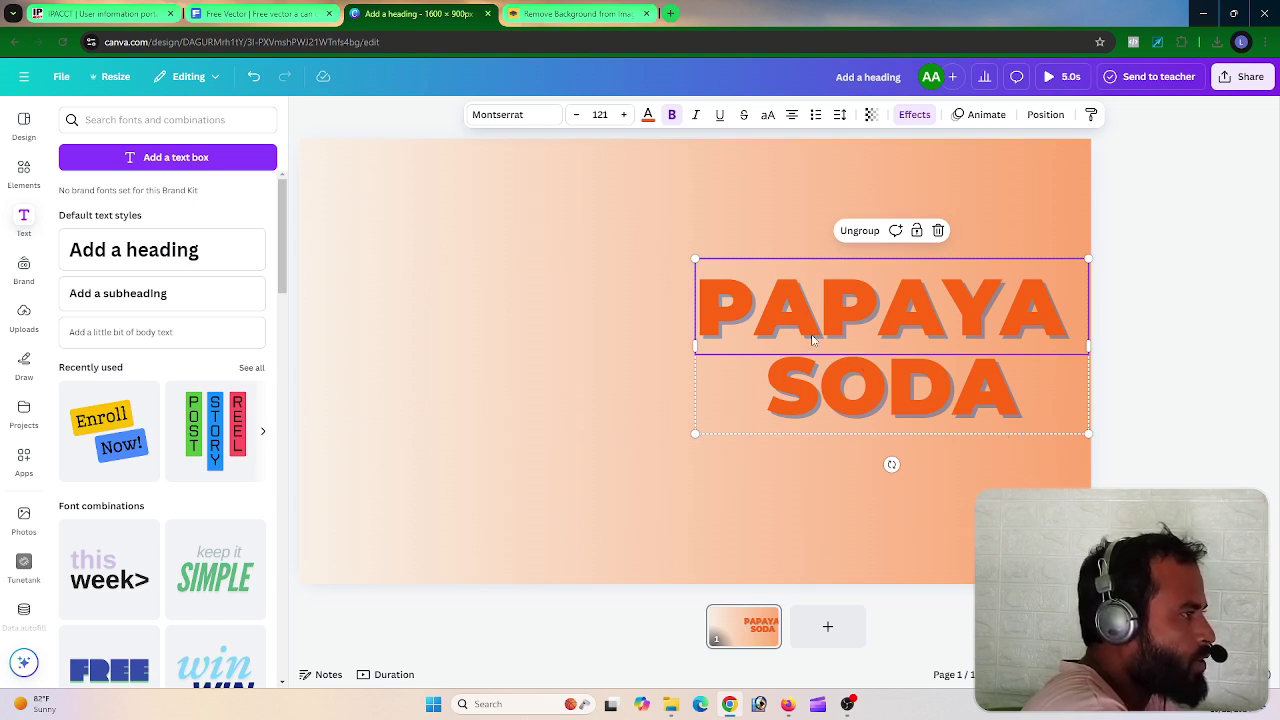
Move the title group mostly past the page's right edge and try to create a custom animation path for PAPAYA
left_click_drag(812, 340, 1164, 342)
left_click(1164, 342)
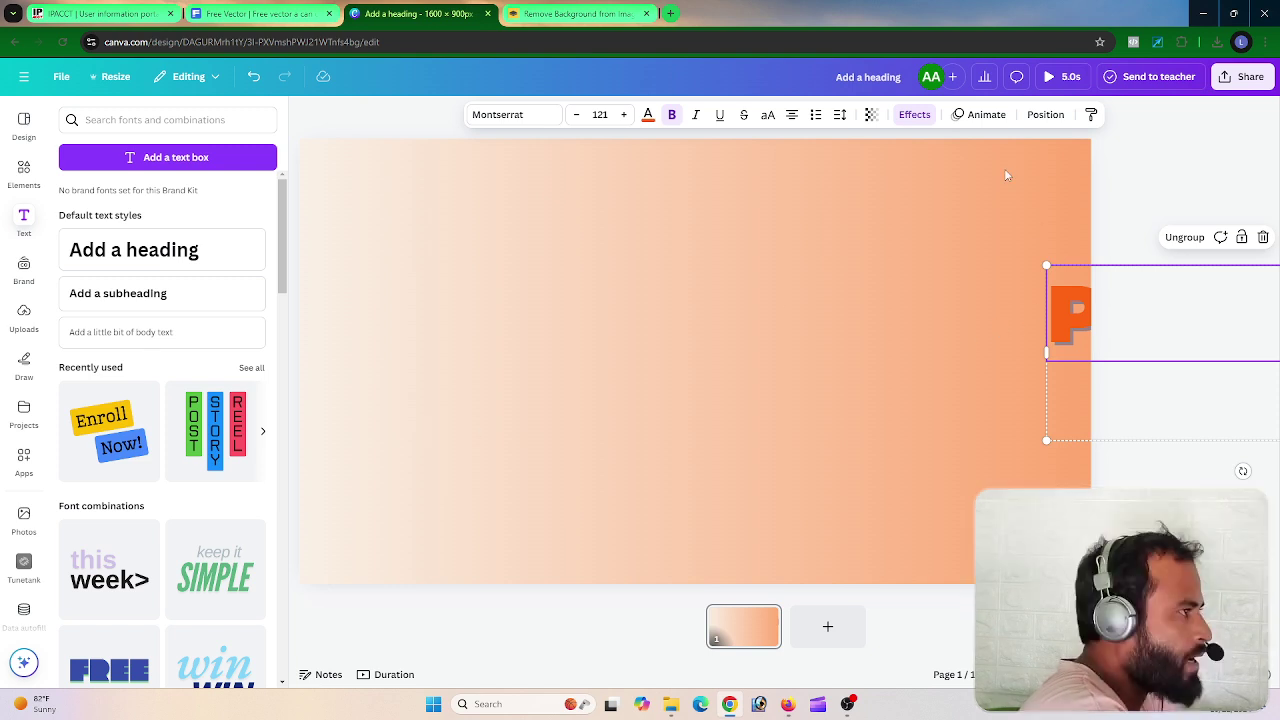
left_click(914, 115)
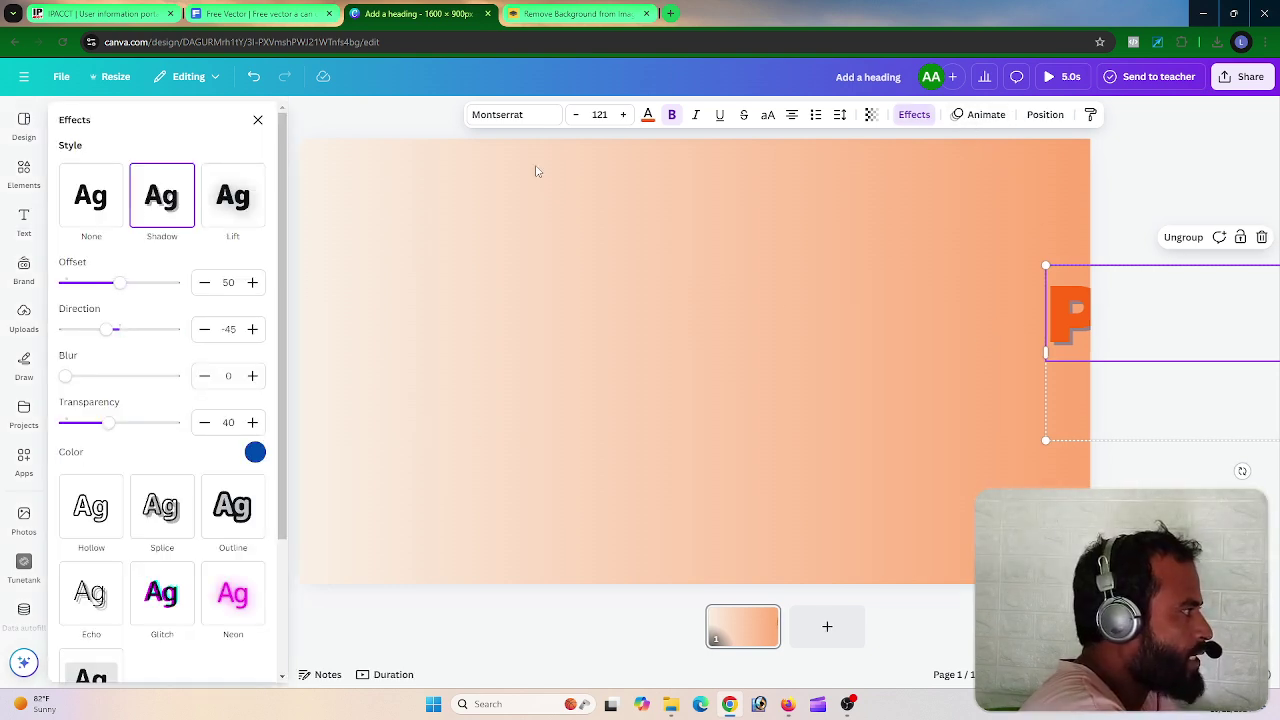
left_click(1001, 120)
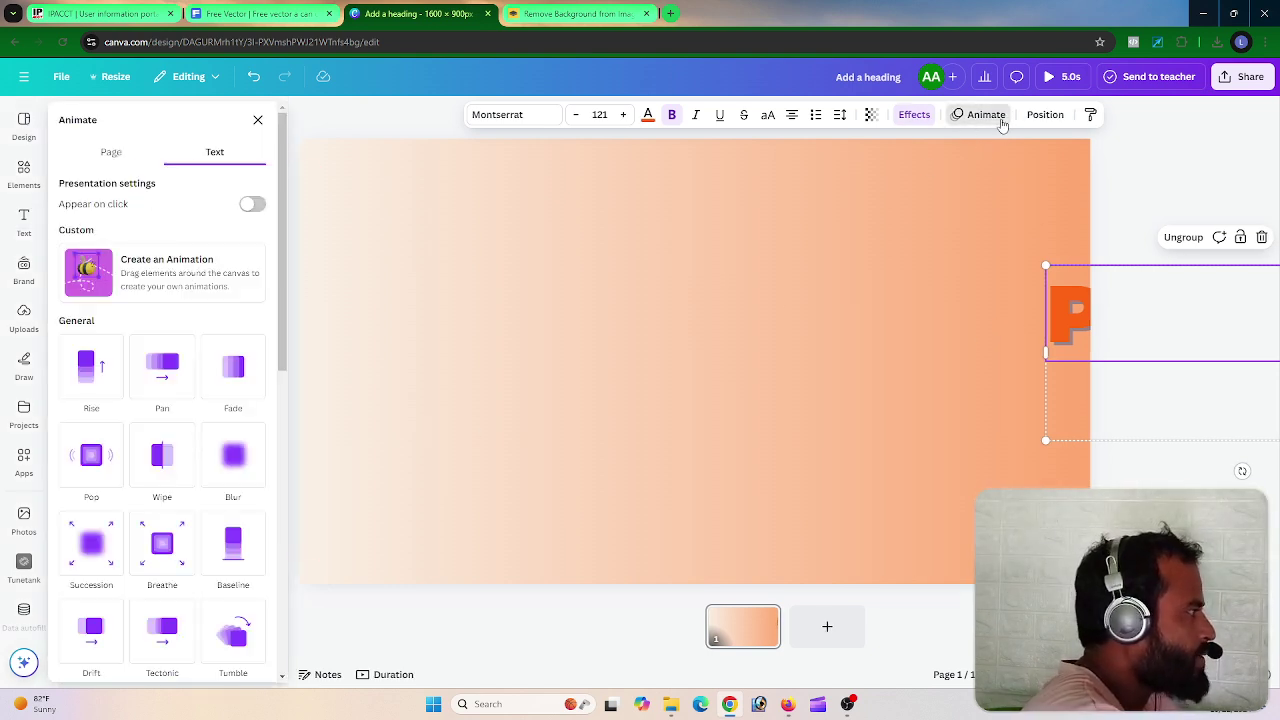
left_click(186, 285)
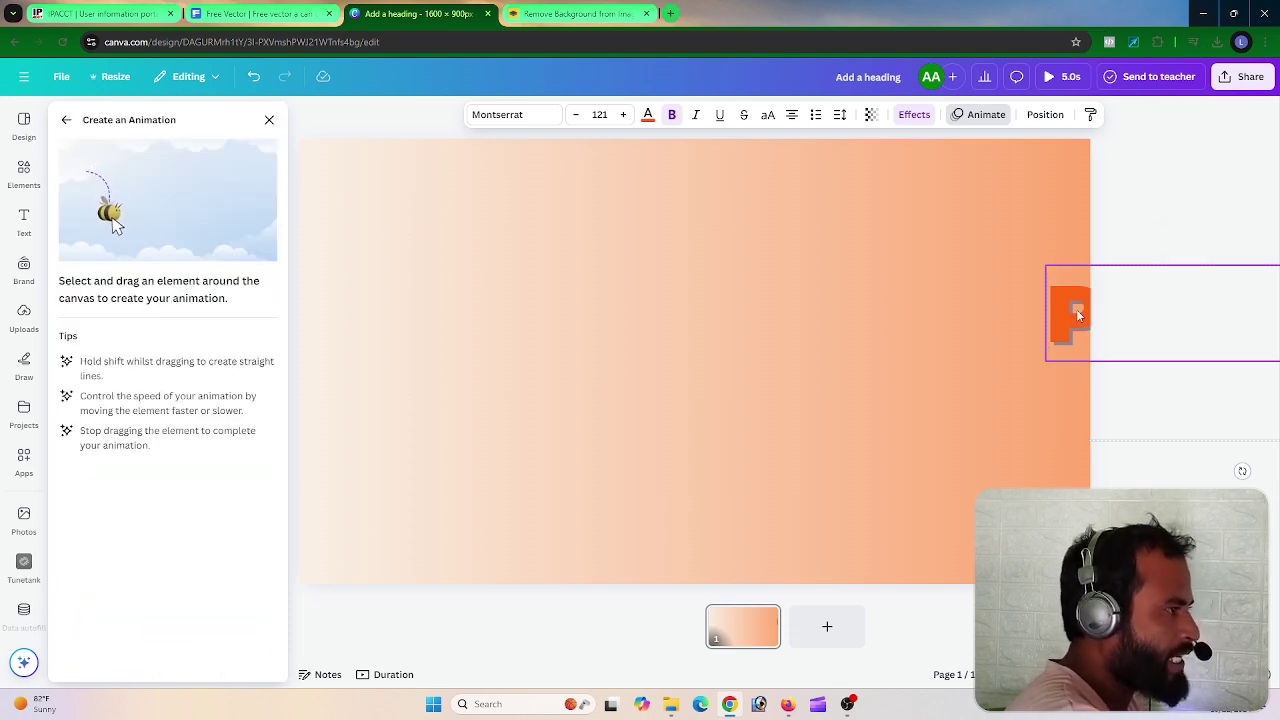
mouse_move(1078, 316)
left_mouse_down()
mouse_move(984, 322)
mouse_move(1049, 413)
left_mouse_up()
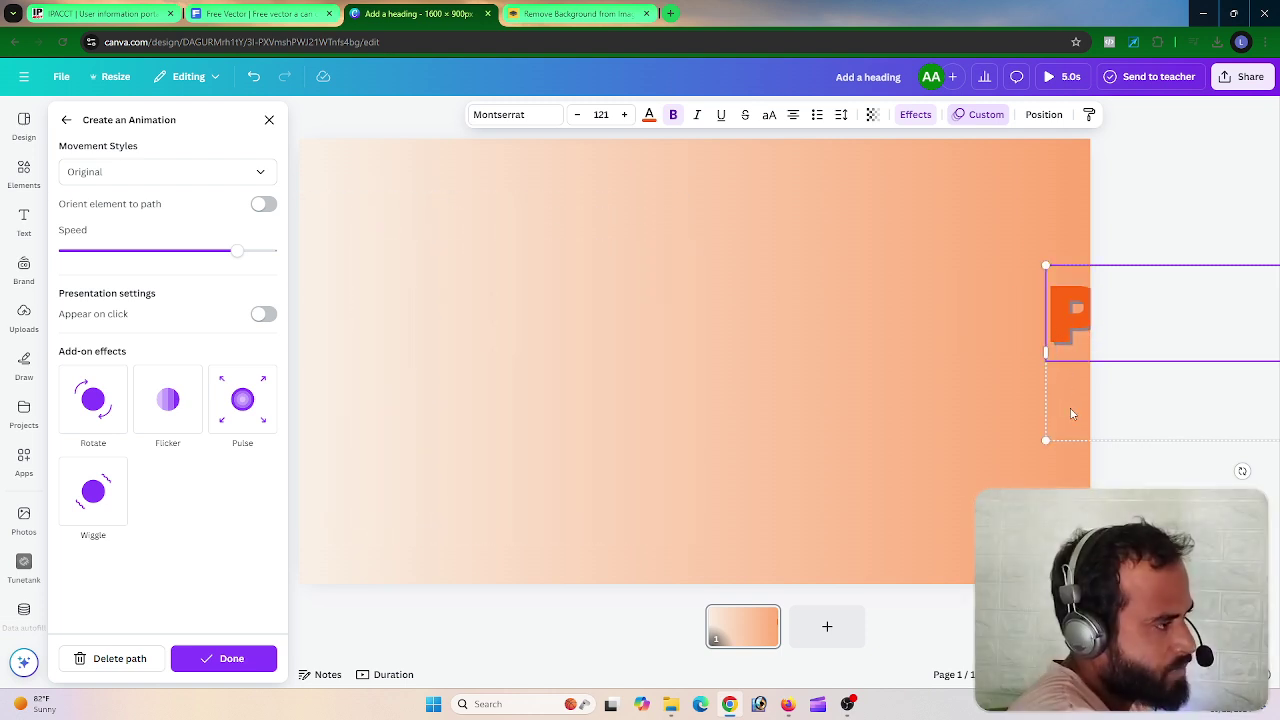
Move the title group back onto the page, fully inside its right half
left_click_drag(1074, 343, 830, 337)
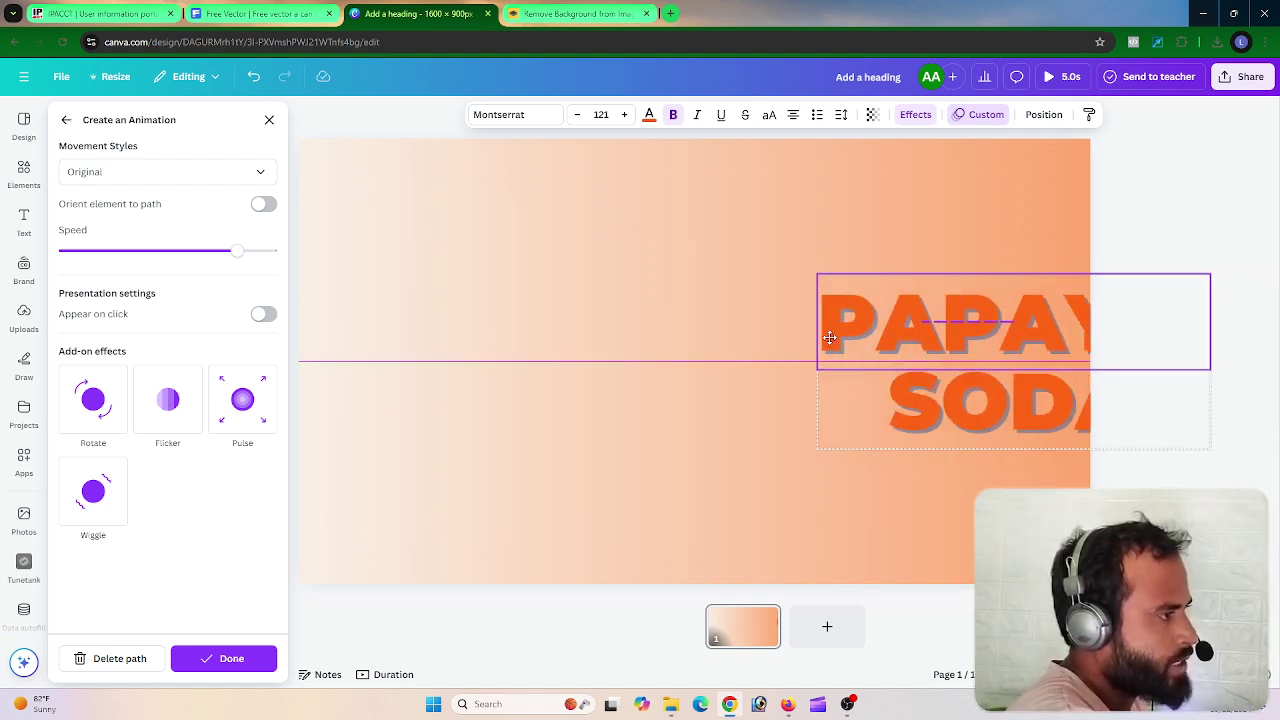
left_click(856, 515)
left_click(857, 400)
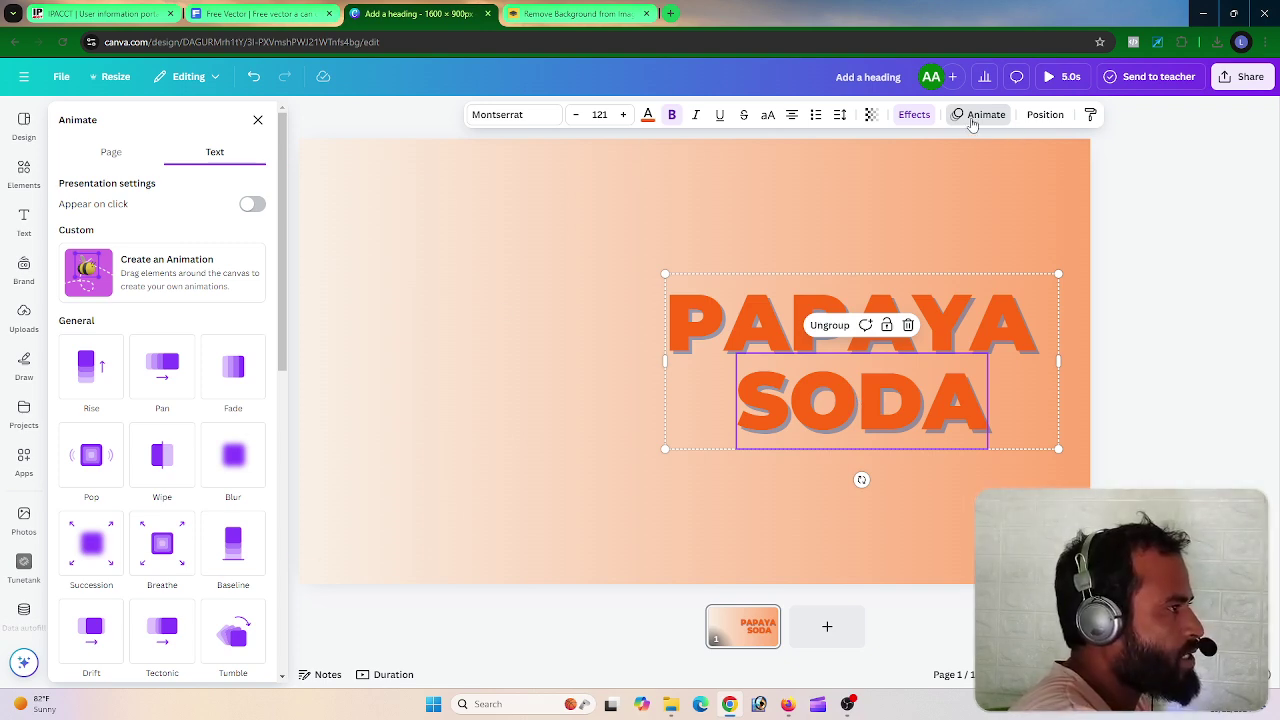
left_click(962, 116)
left_click(964, 115)
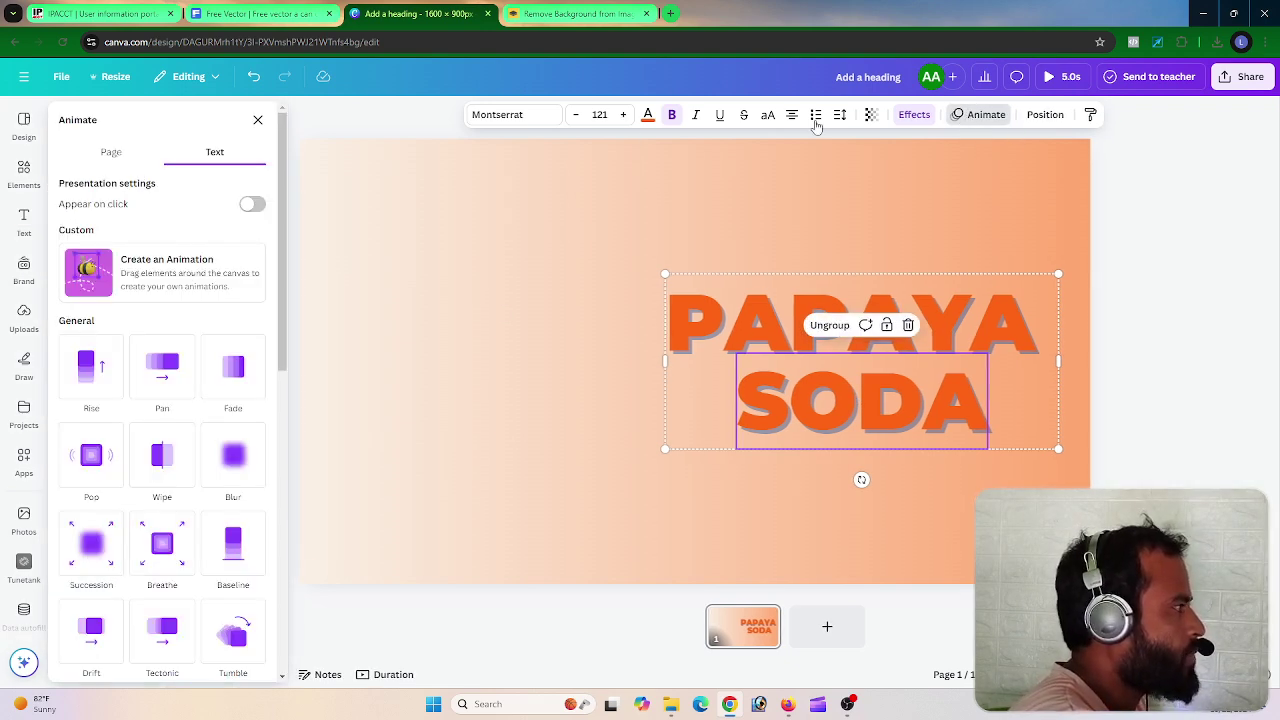
left_click(212, 271)
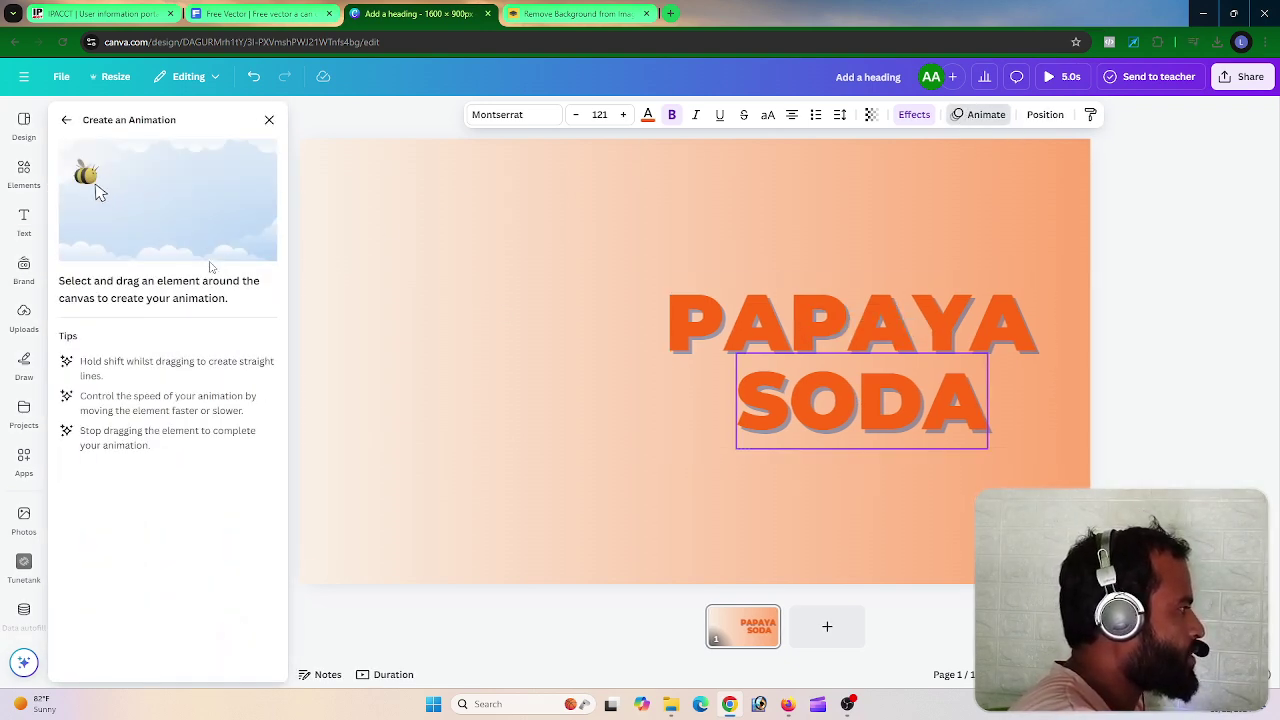
left_click(269, 121)
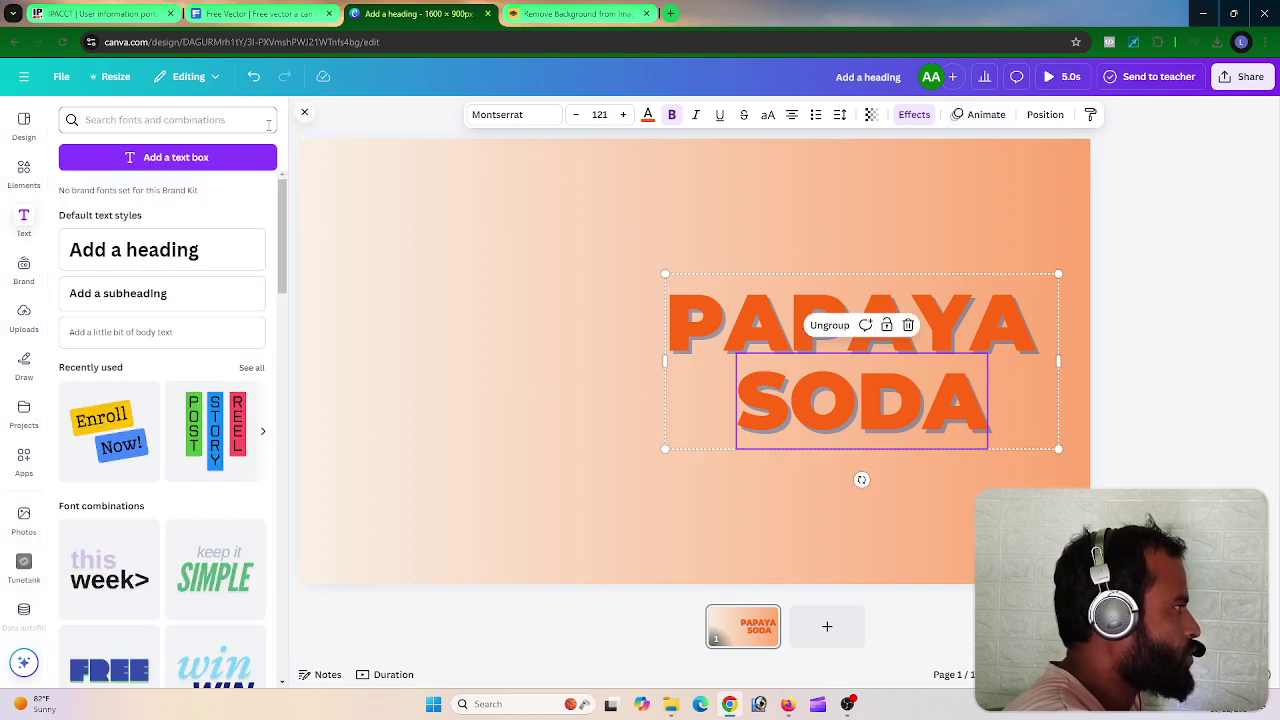
Shift the title group horizontally to the right until the PAPAYA lettering ends just inside the page edge
left_click(851, 466)
left_click(829, 400)
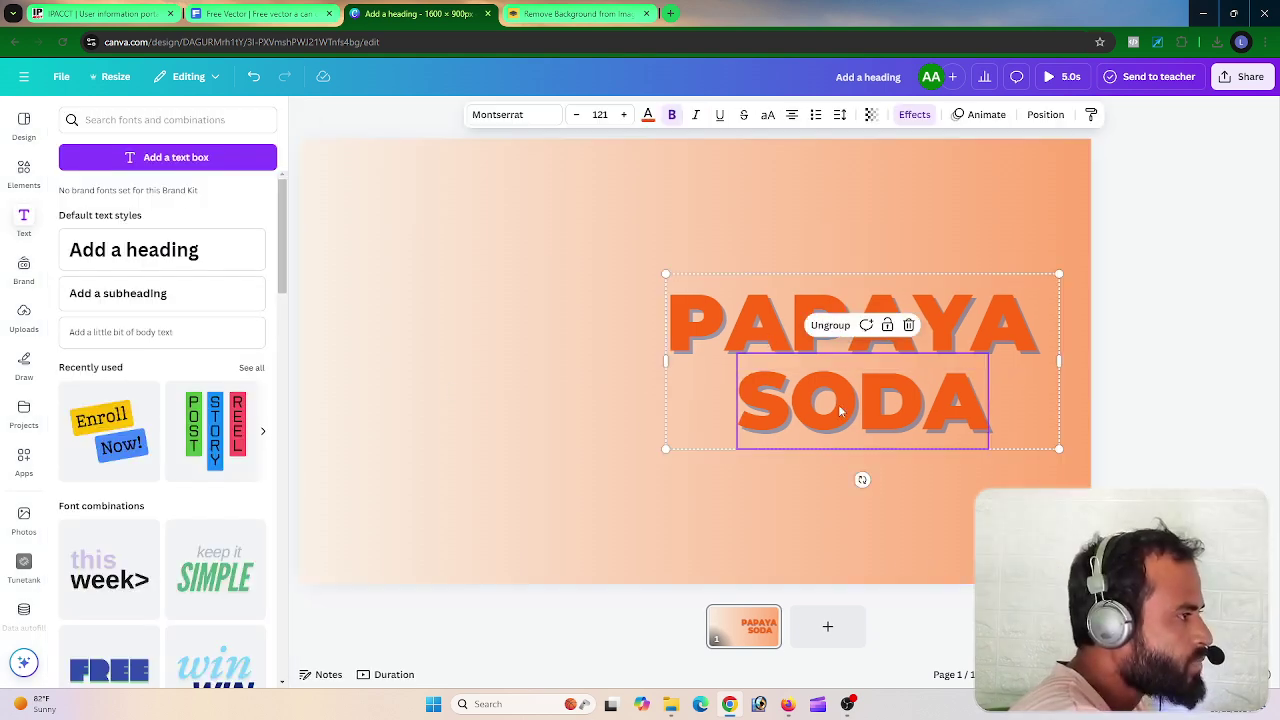
left_click_drag(835, 403, 883, 405)
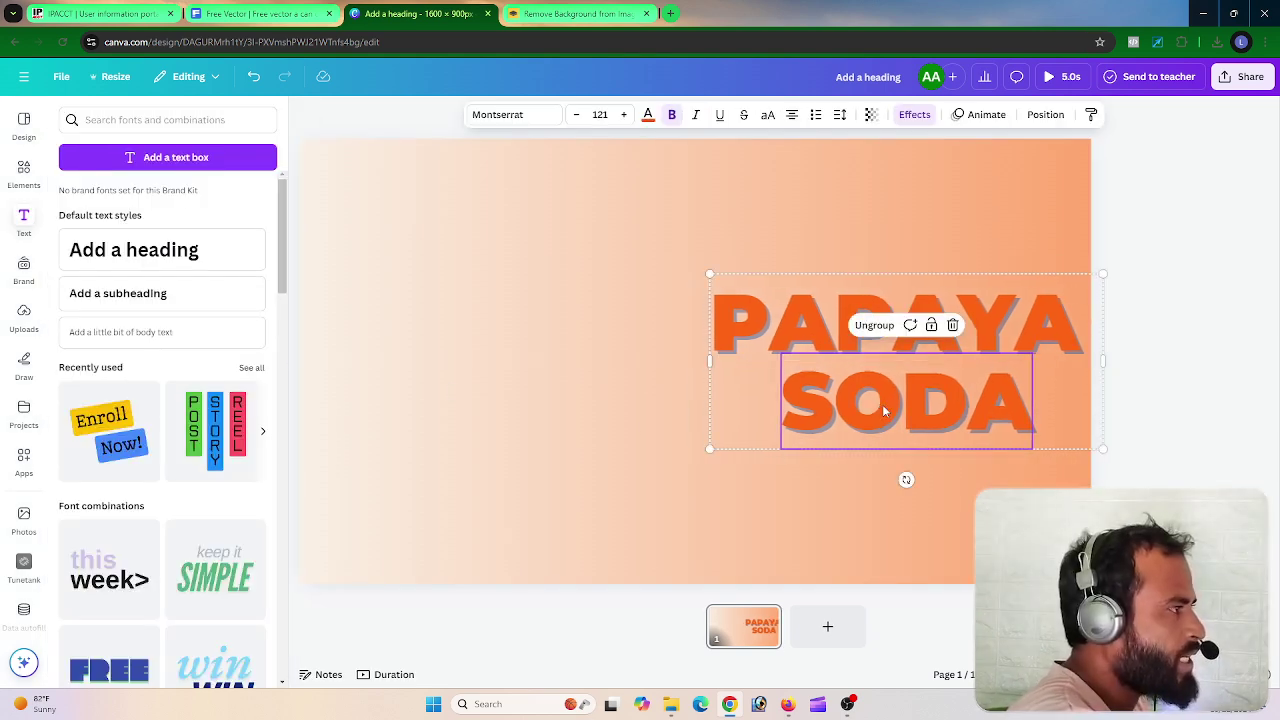
Browse the text animations and apply the Corporate animation to the whole page
left_click(990, 115)
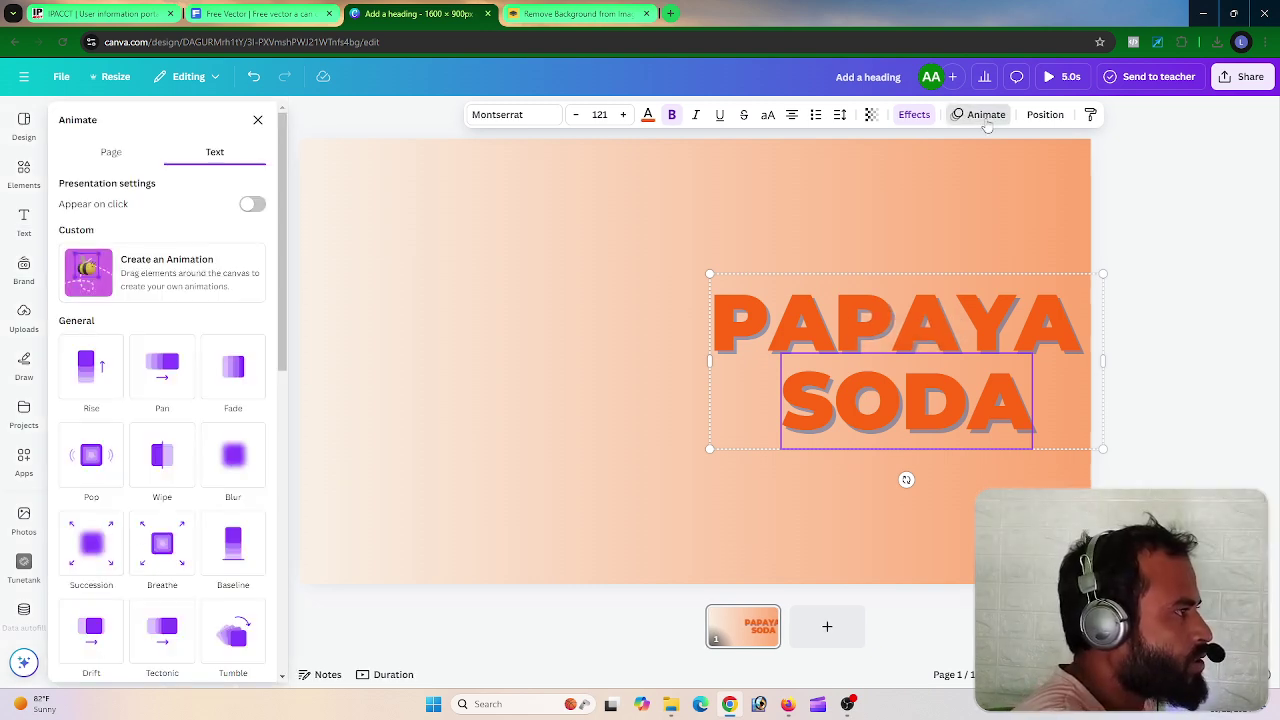
left_click(910, 116)
left_click(986, 115)
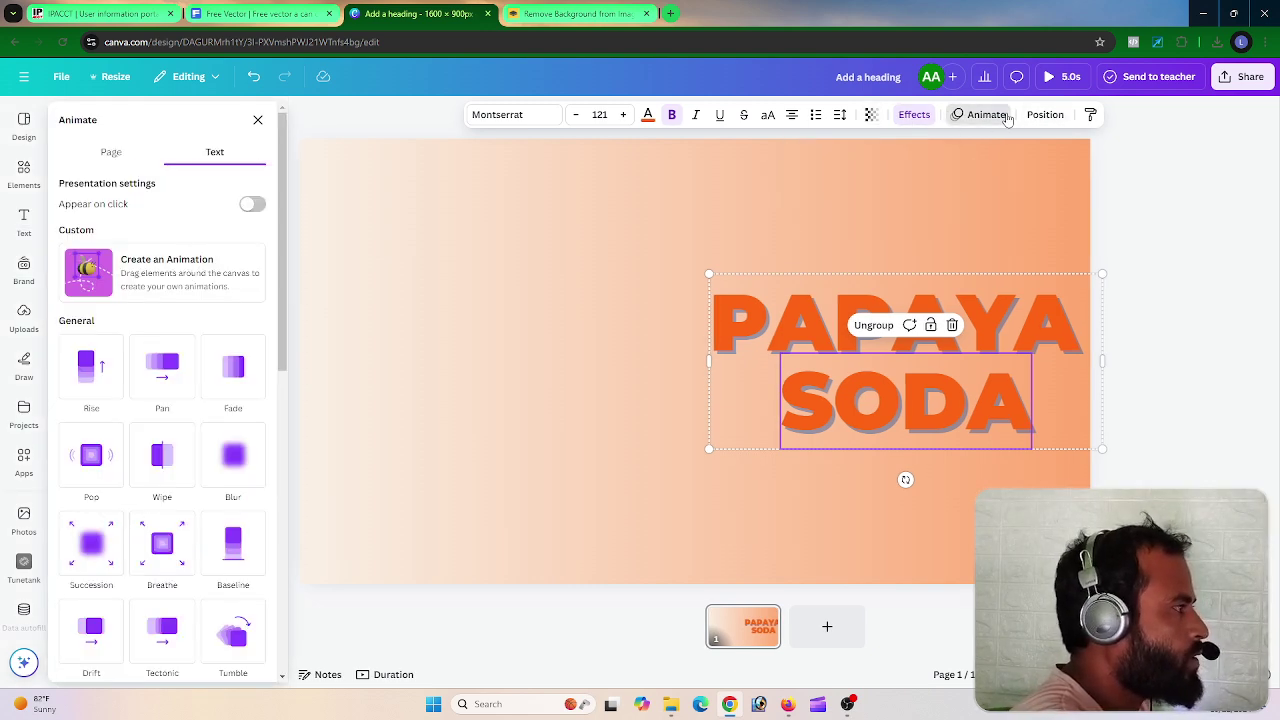
scroll(151, 463, "down", 5)
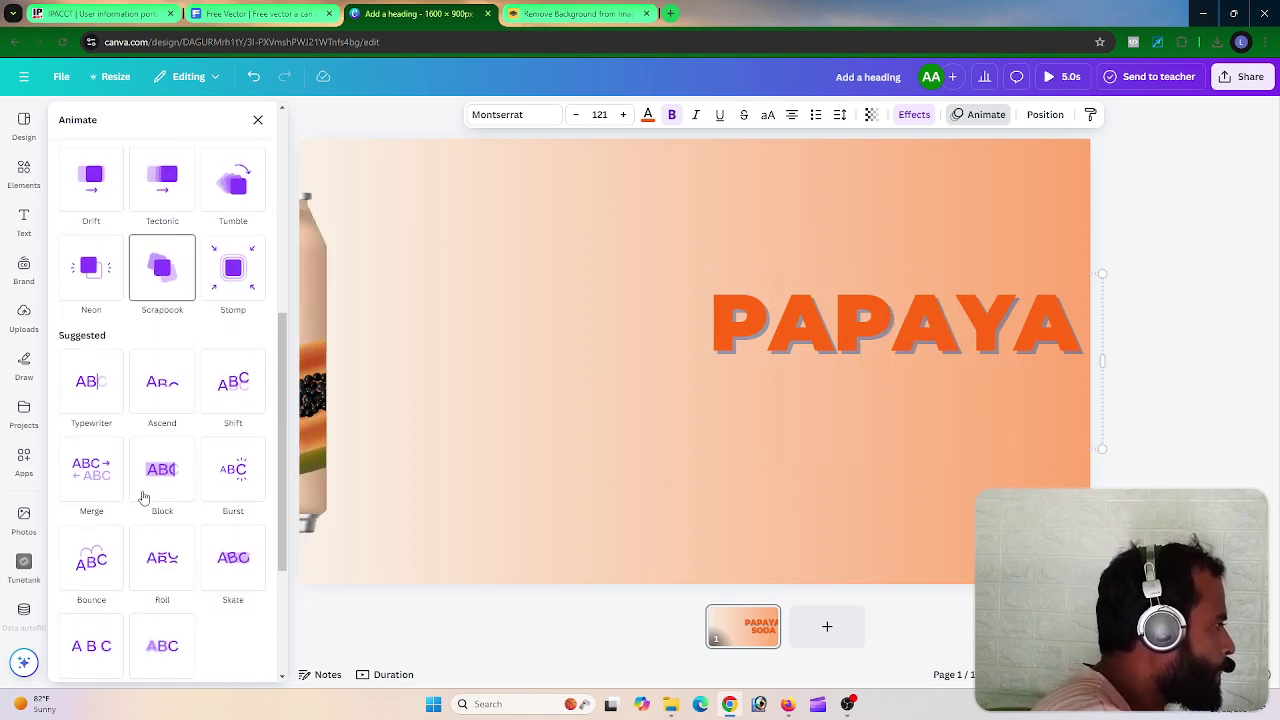
scroll(118, 585, "up", 5)
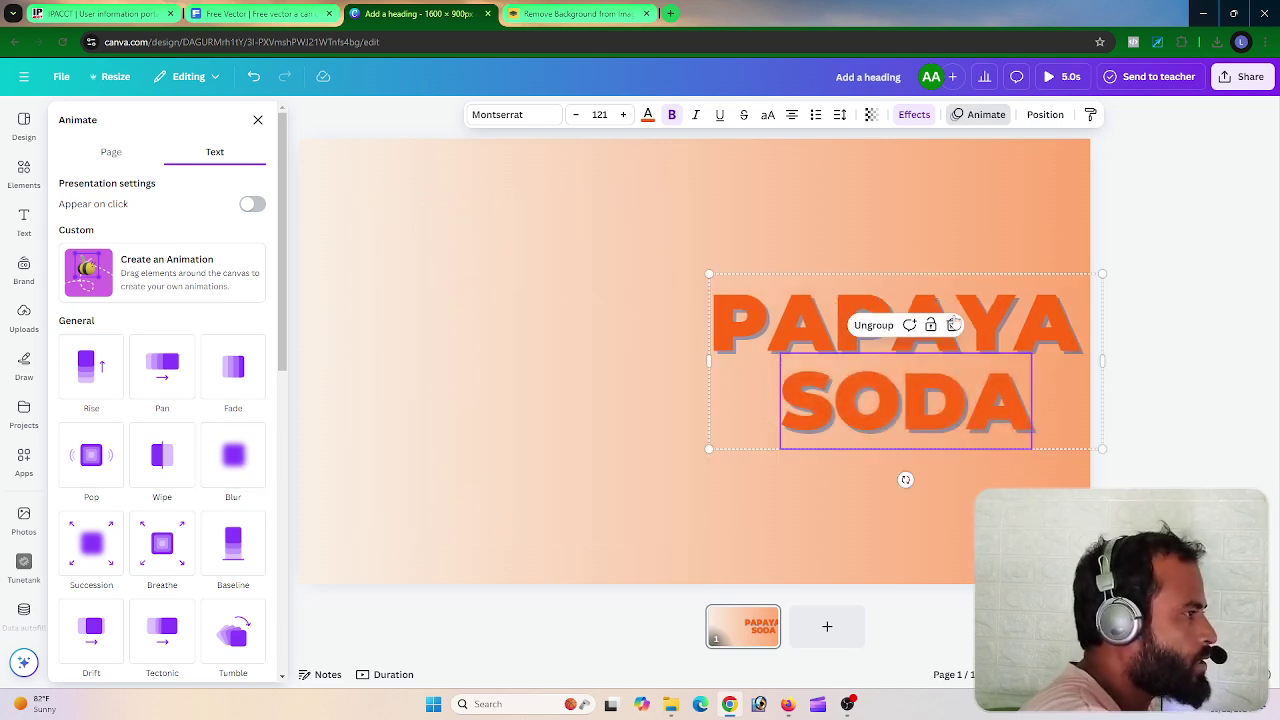
left_click(984, 118)
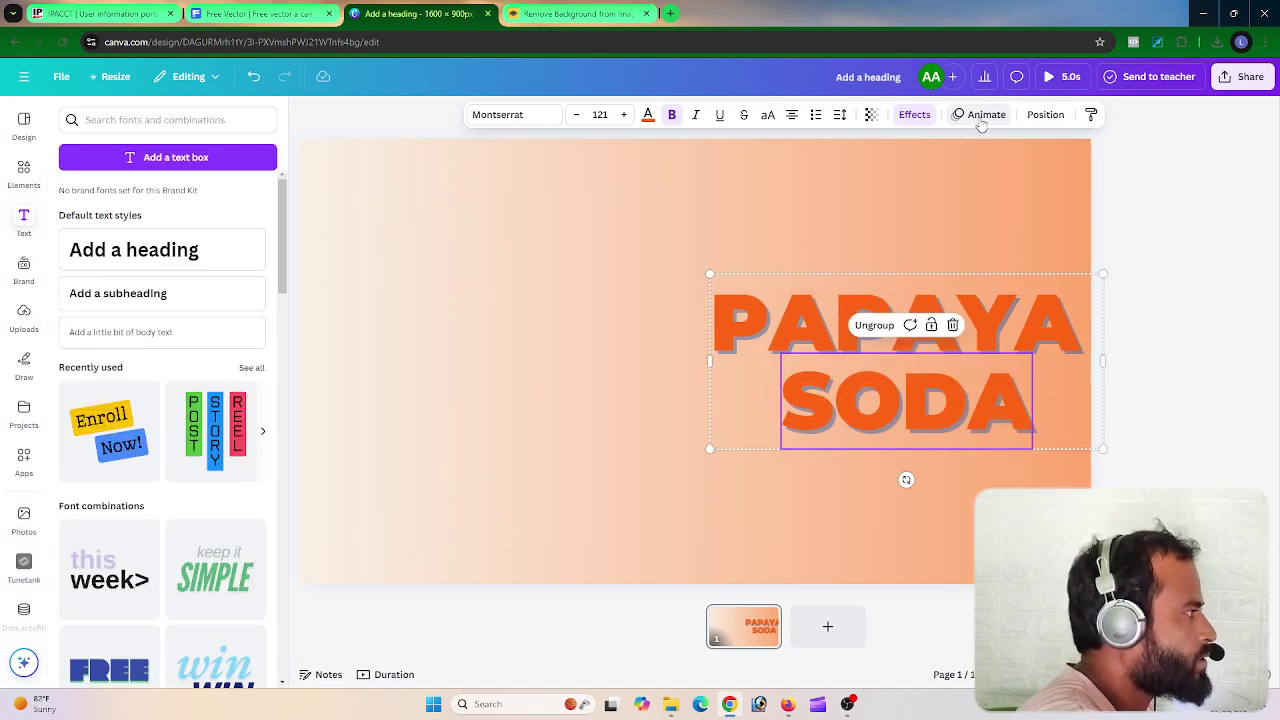
left_click(984, 118)
left_click(117, 160)
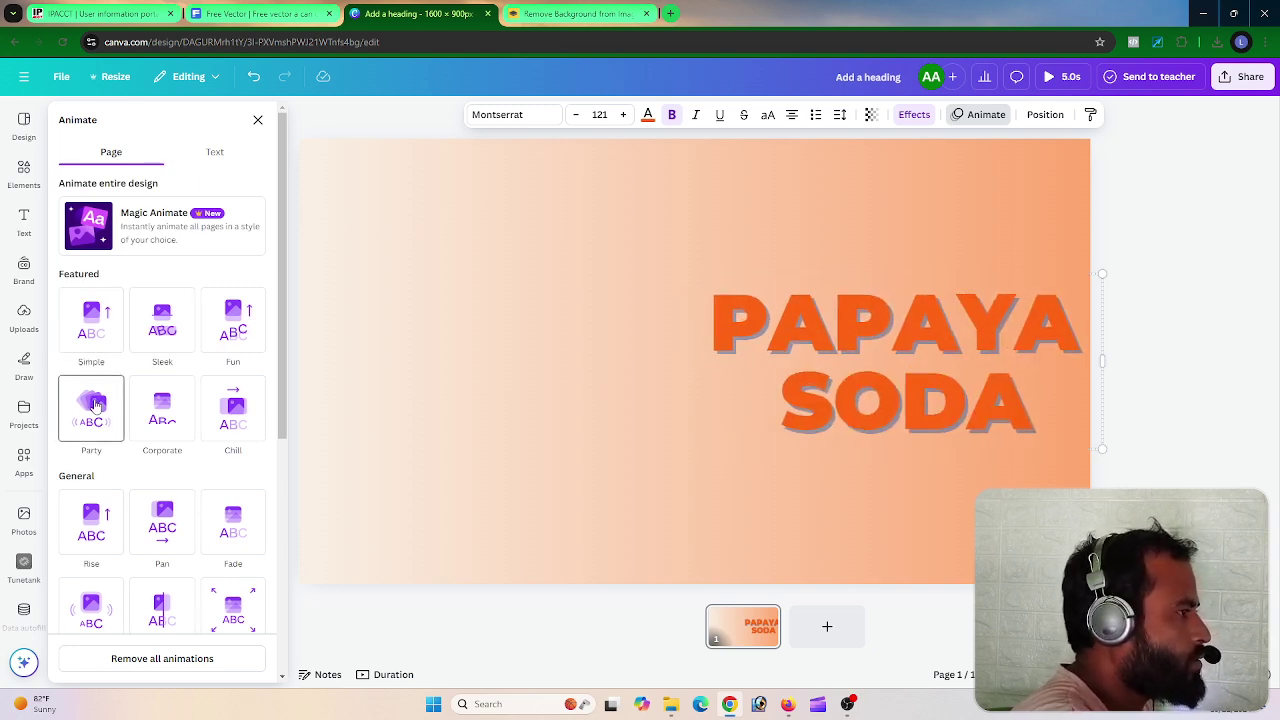
left_click(162, 405)
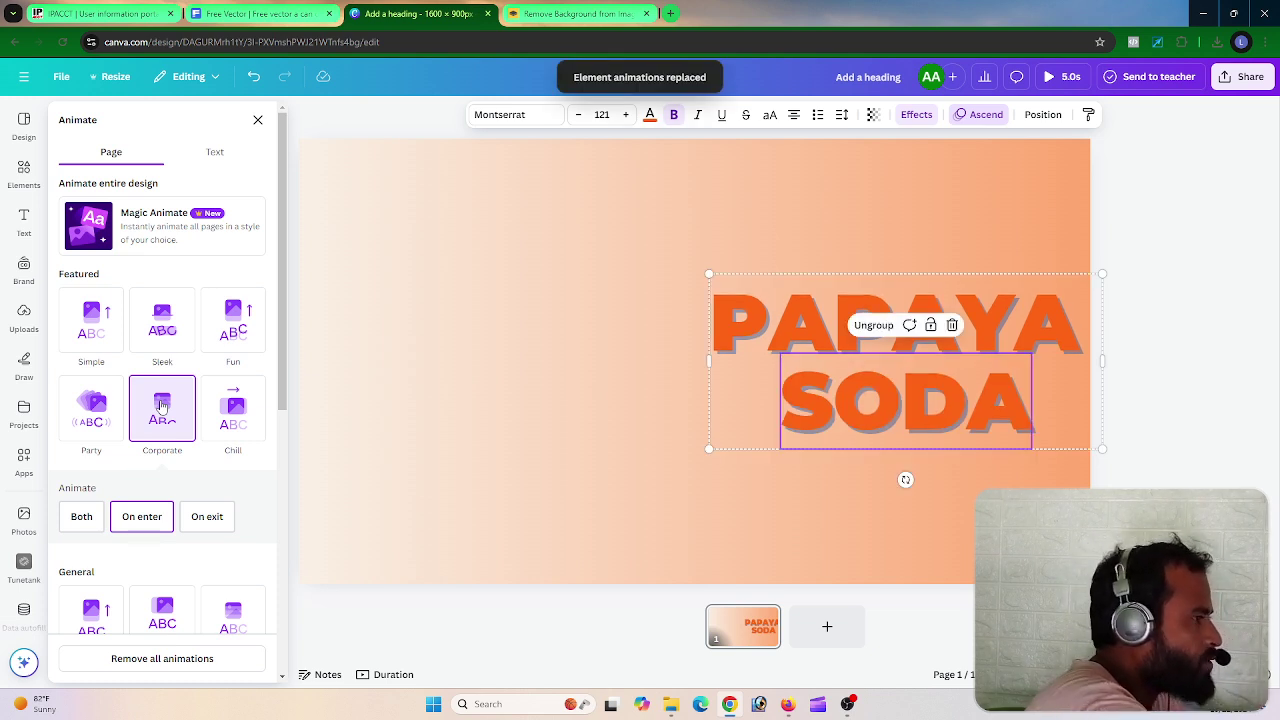
Preview the animated page in the player and return to the editor
left_click(1060, 74)
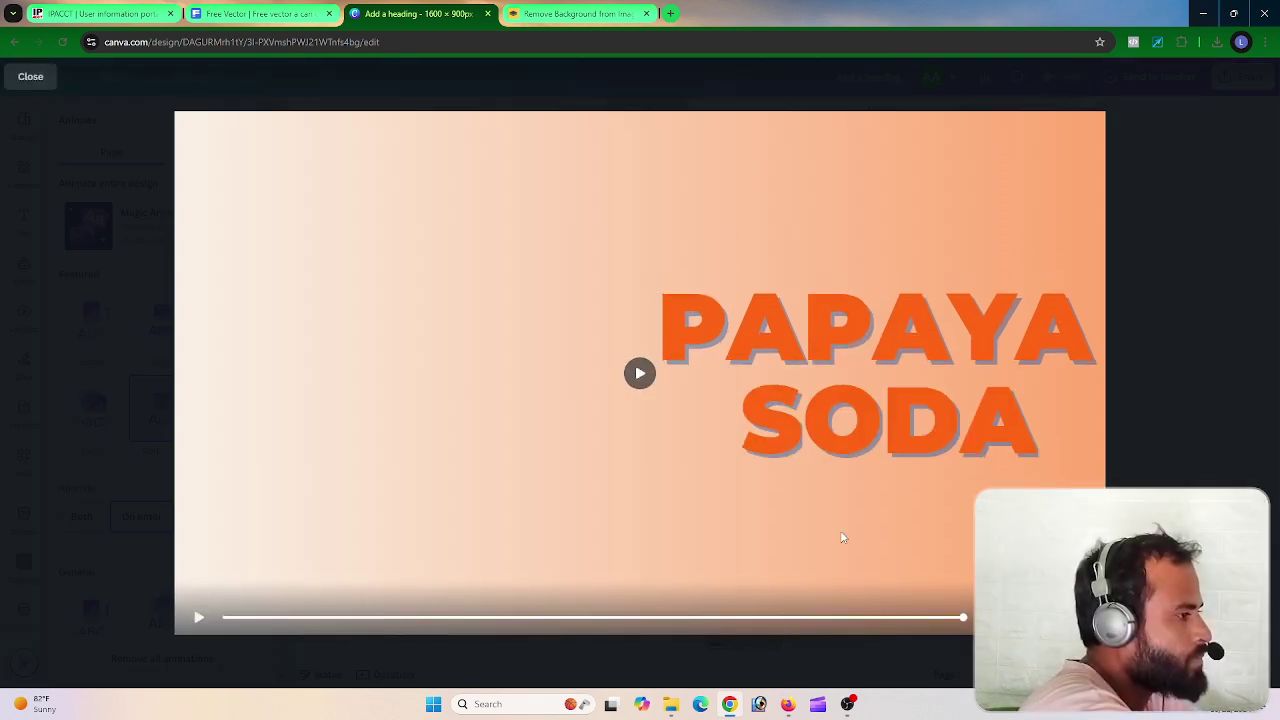
left_click(636, 378)
key("Escape")
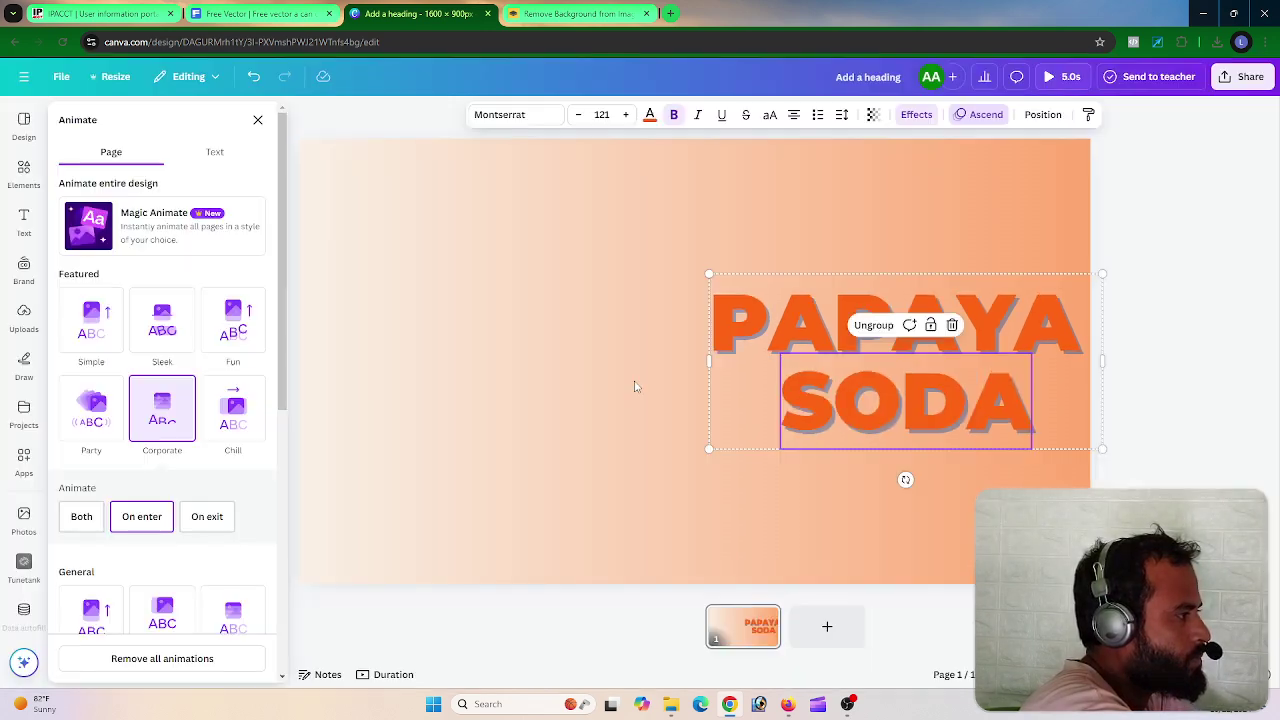
Create a custom animation for the off-page can that moves it straight horizontally into the page's left half
left_click(314, 370)
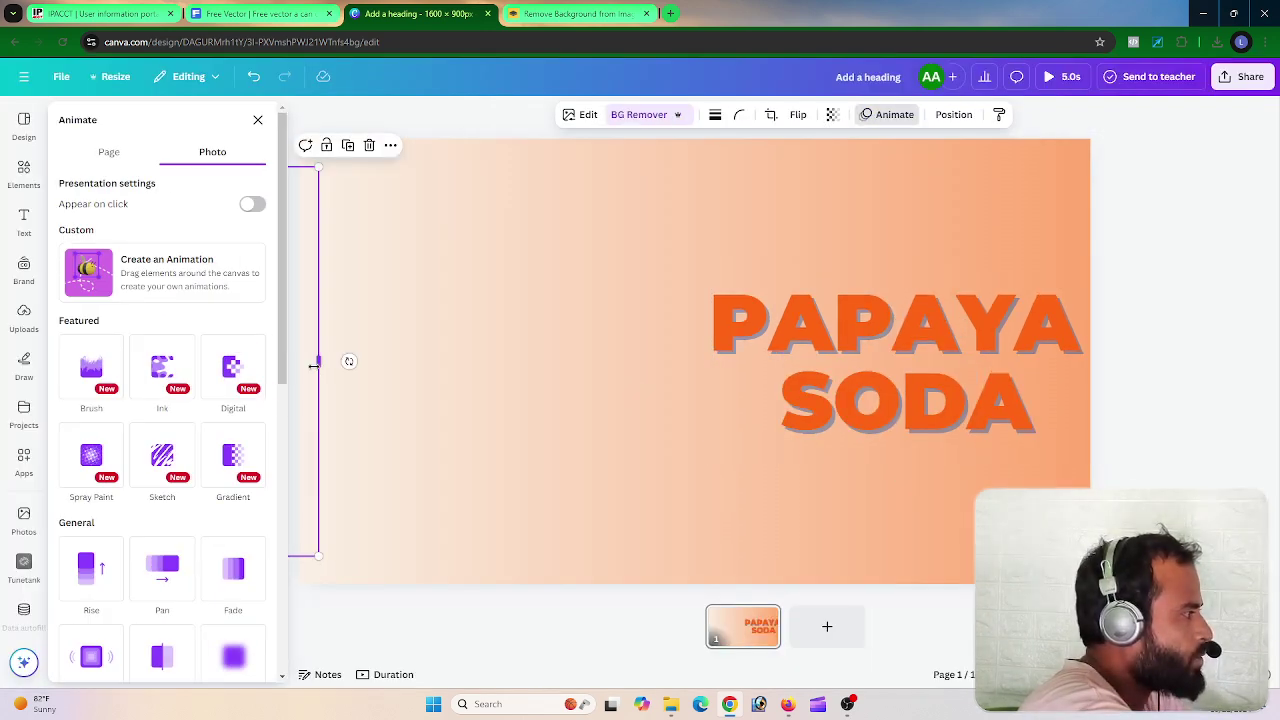
left_click(210, 280)
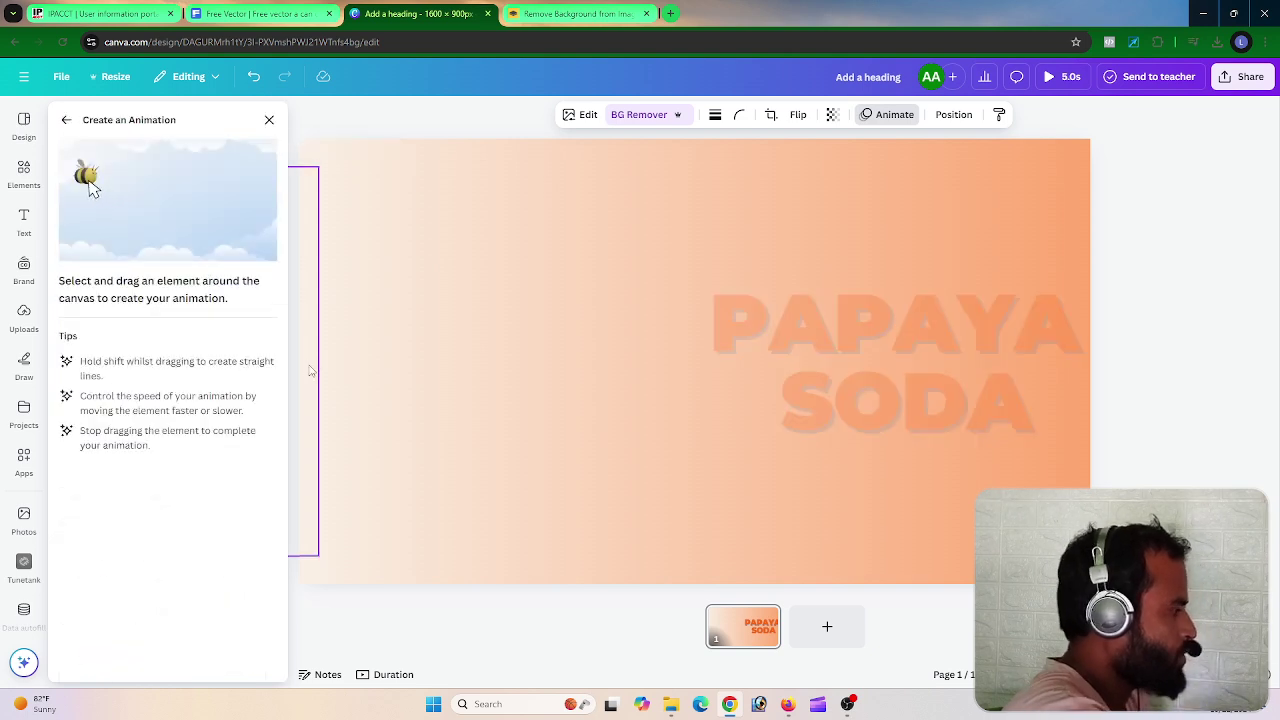
left_click_drag(323, 370, 727, 364)
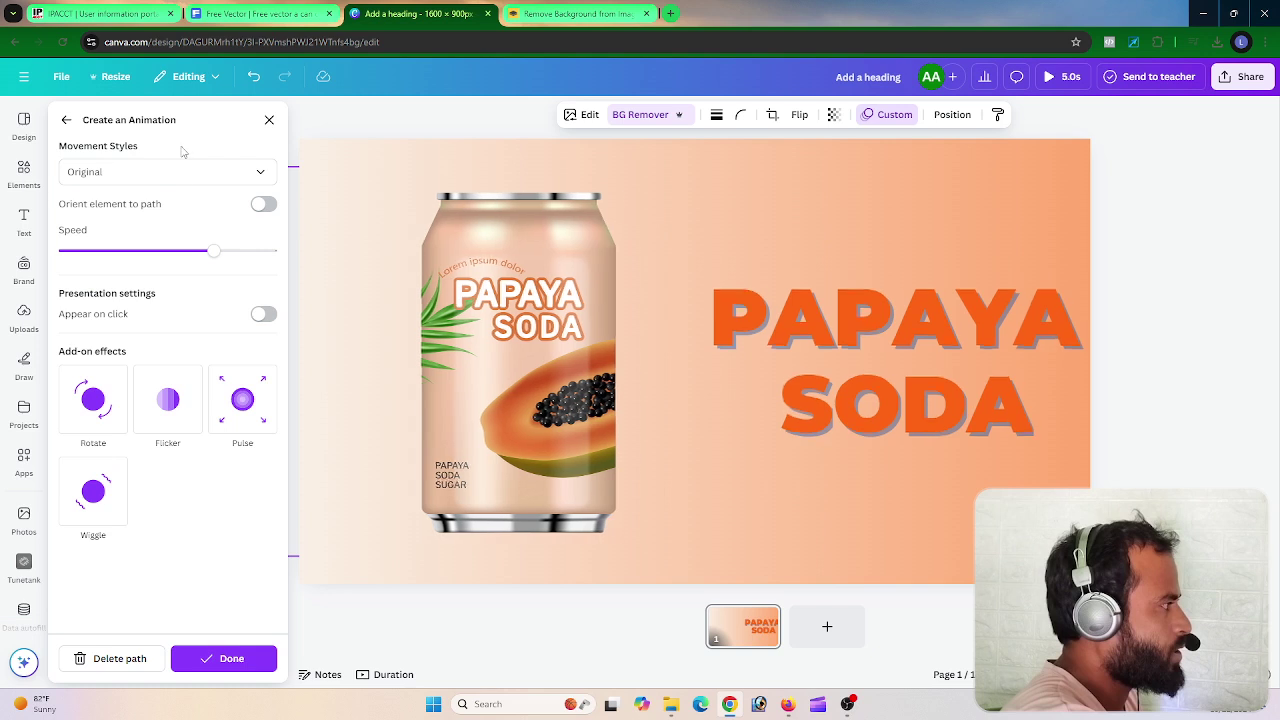
Set the can's movement style to Smooth, reduce its speed to a bit under half, and finish the custom animation
left_click(176, 172)
left_click(174, 237)
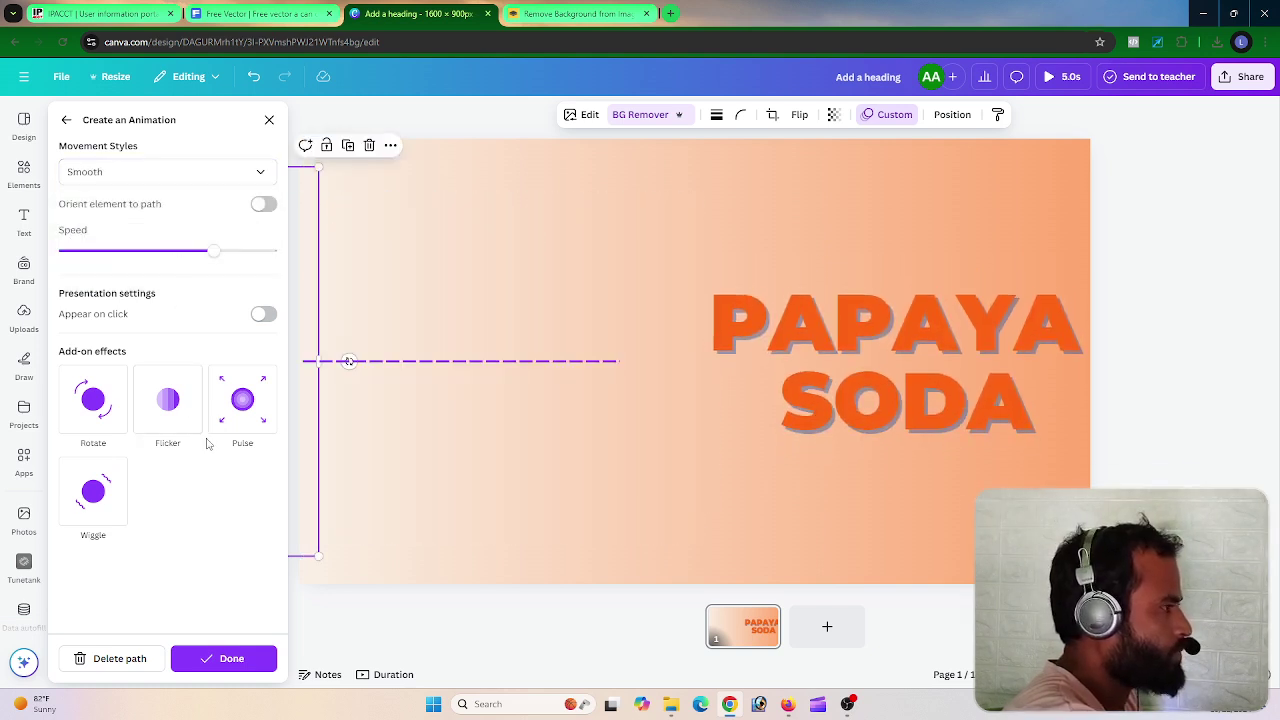
left_click_drag(208, 258, 170, 256)
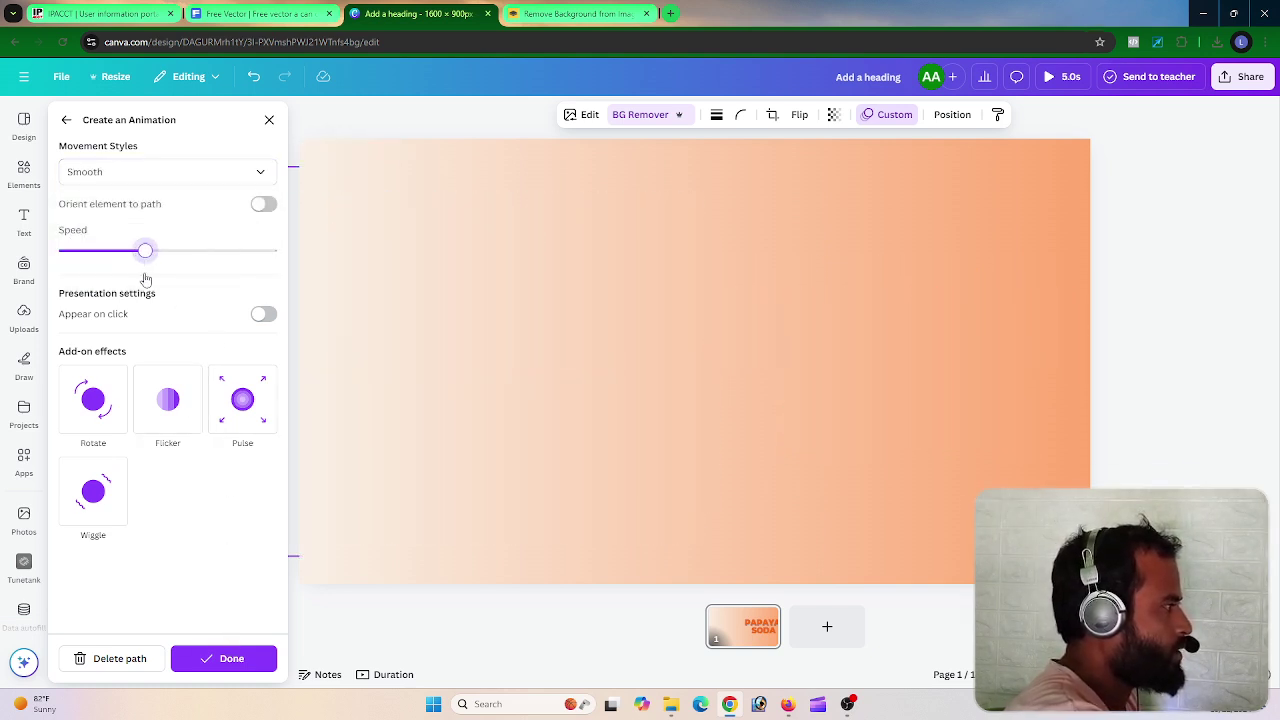
left_click(224, 658)
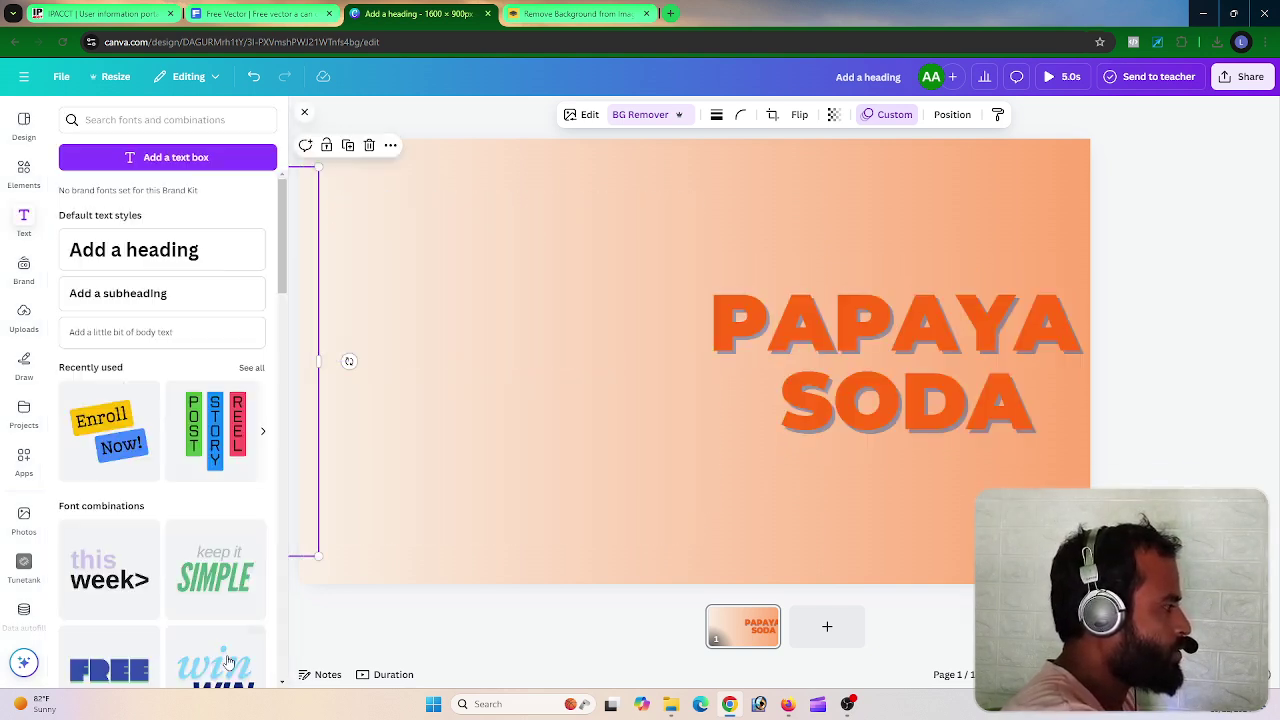
Preview the page with the can's slide-in animation, replay it and return to the editor
left_click(1042, 82)
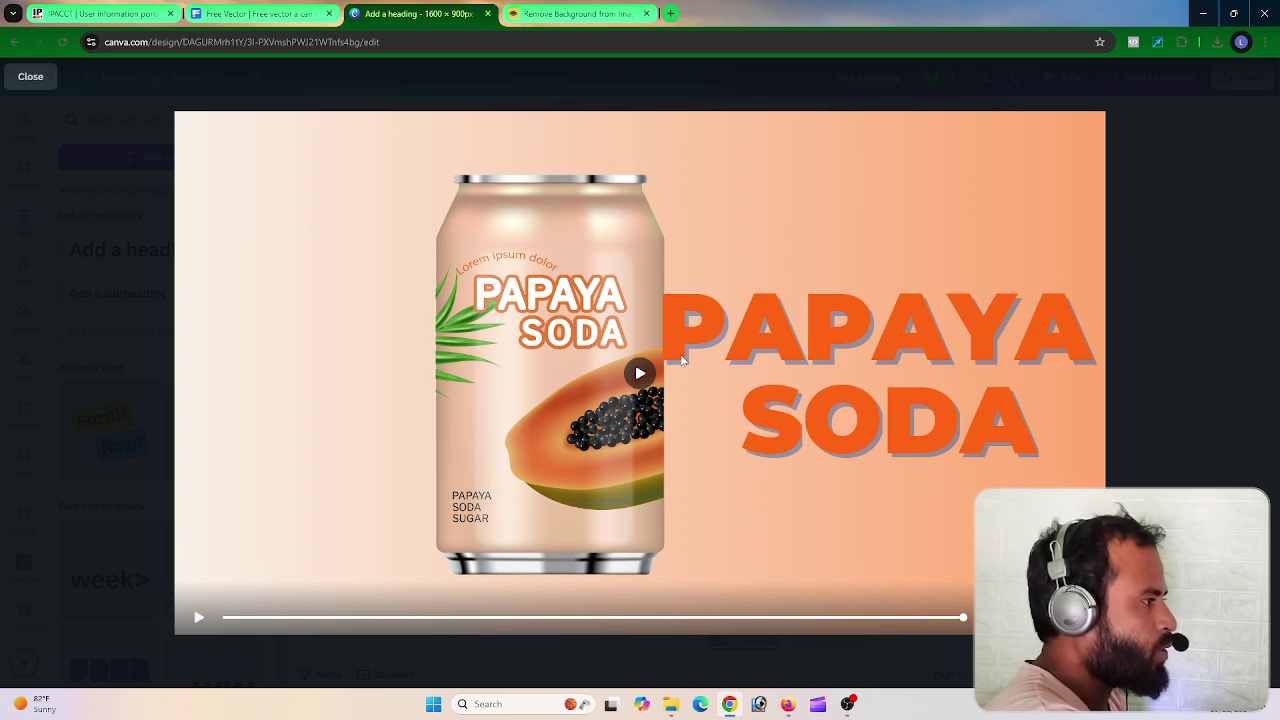
left_click(640, 373)
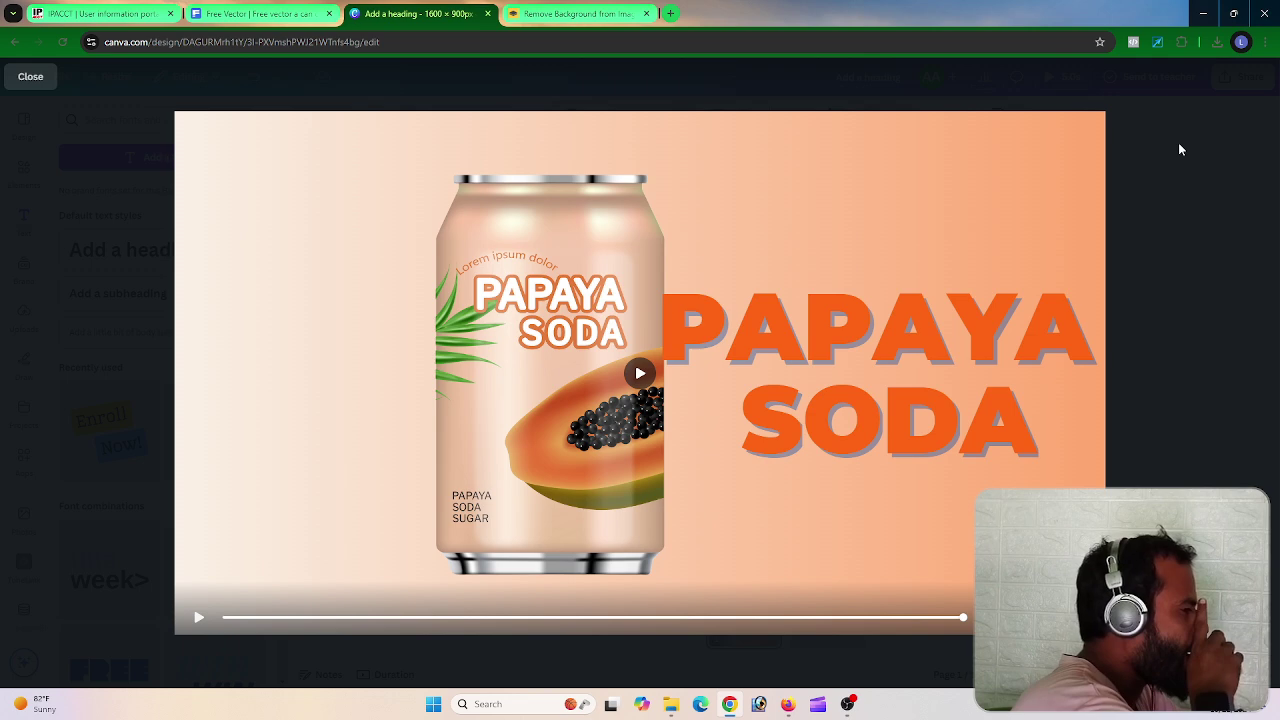
left_click(1179, 146)
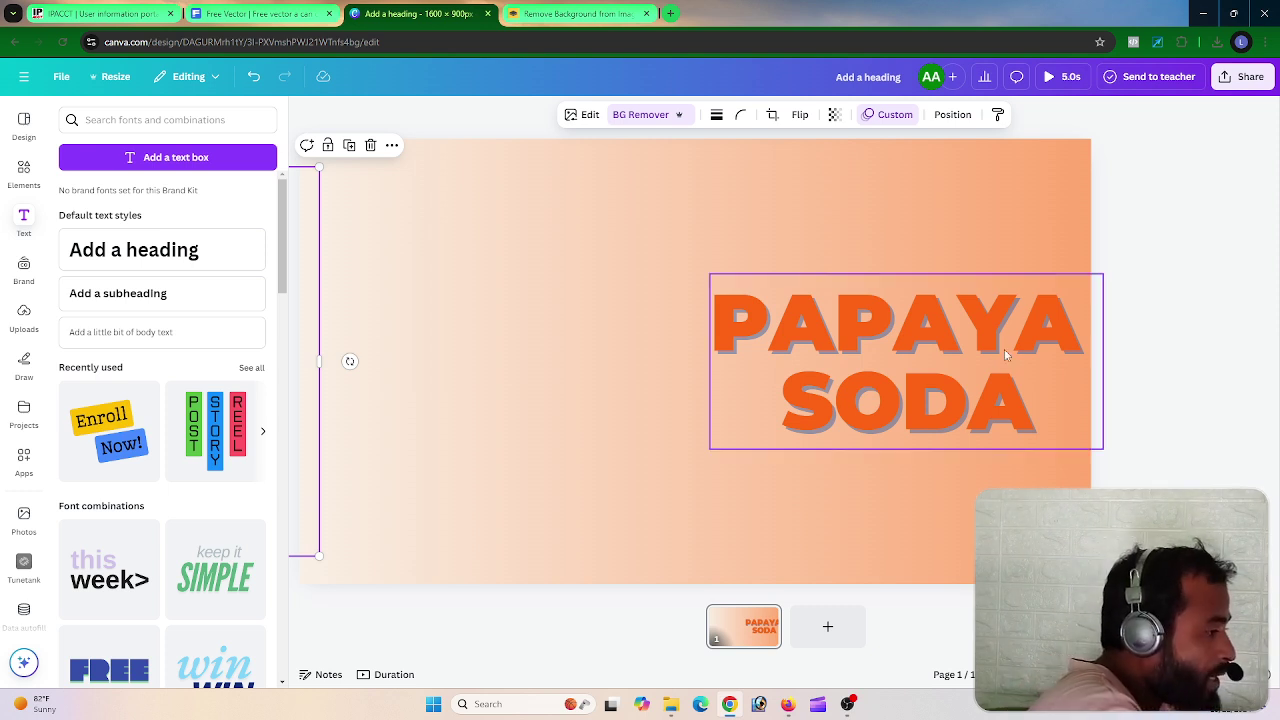
Duplicate the animated page to create page 2
right_click(751, 634)
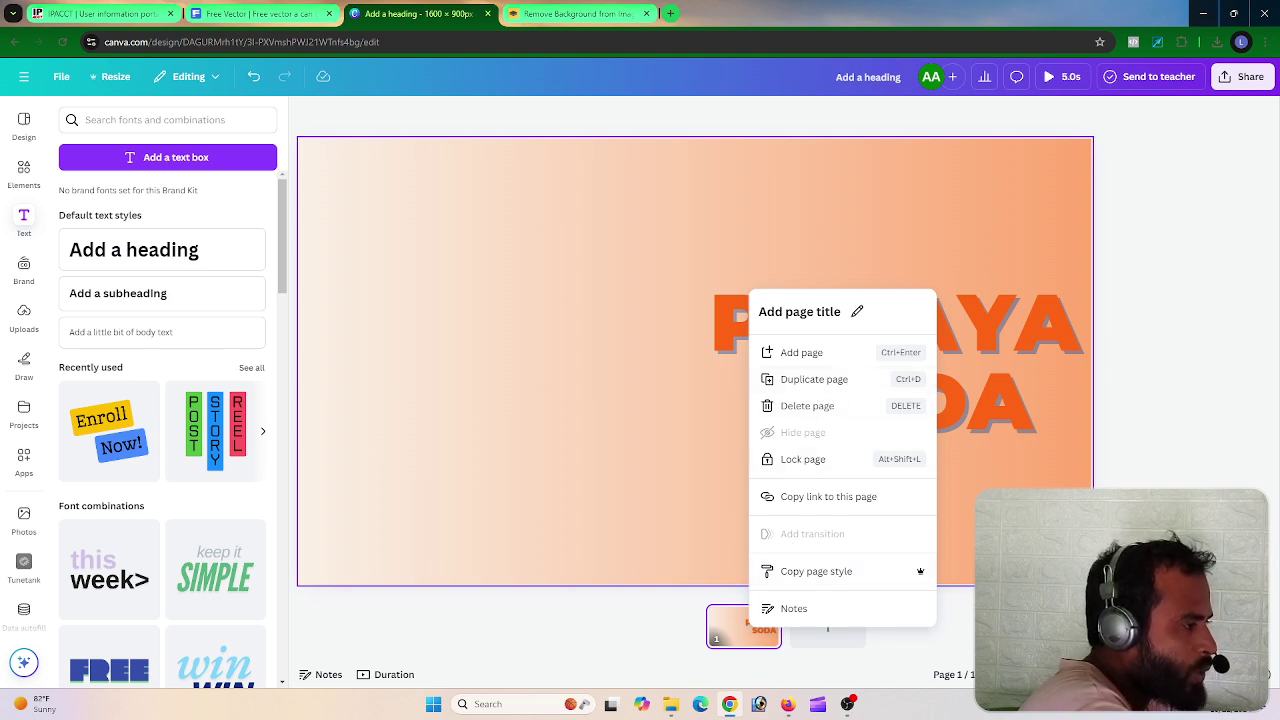
left_click(911, 676)
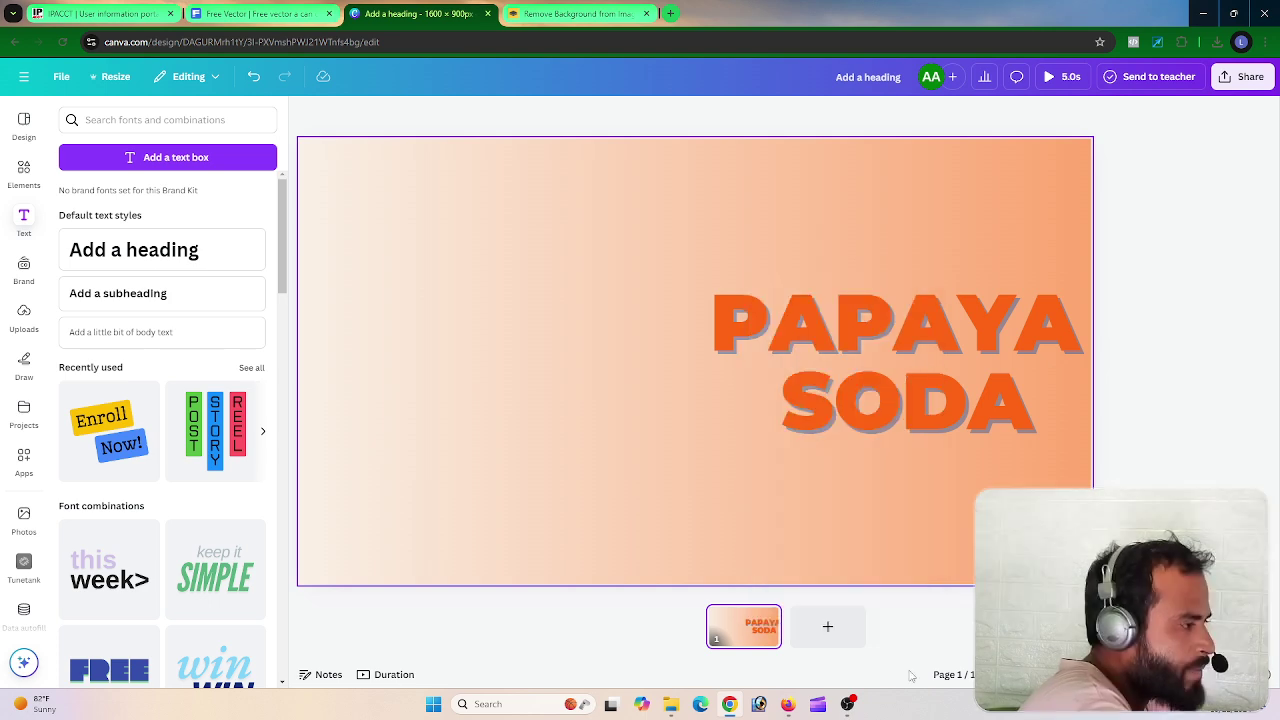
right_click(752, 629)
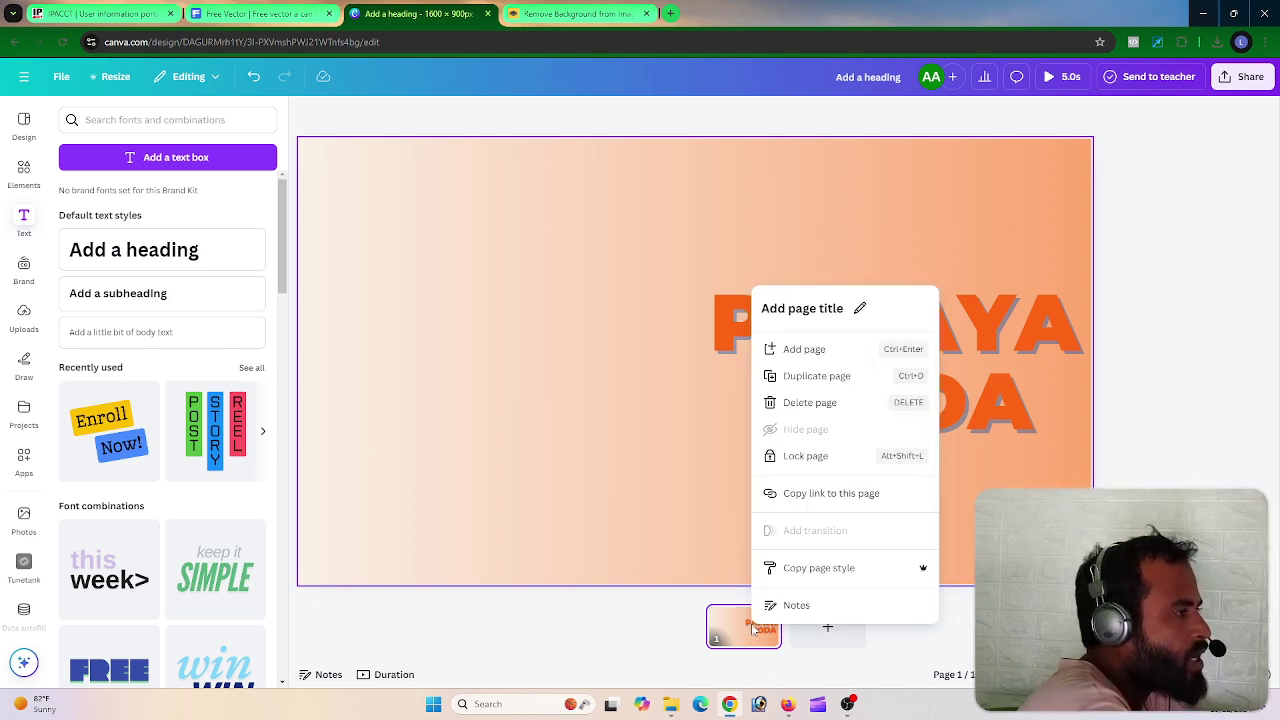
left_click(829, 376)
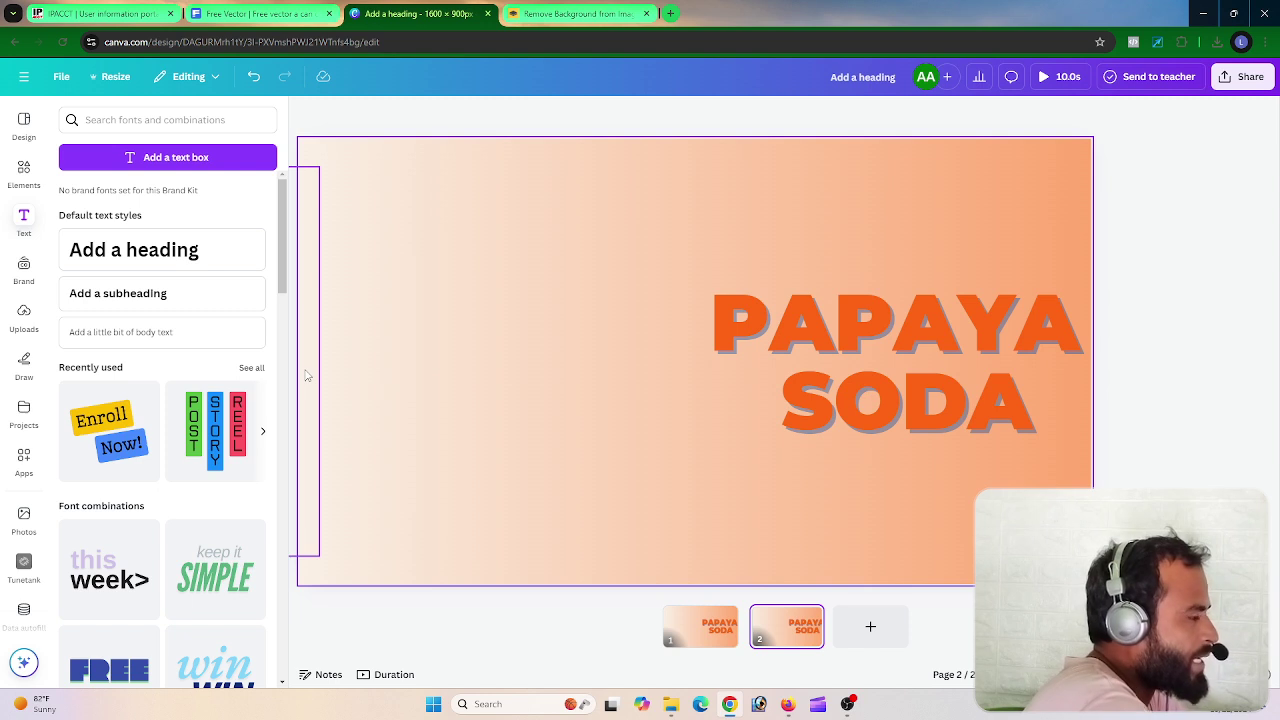
Bring the can onto page 2 beside the title and enlarge it until it nearly fills the page height, clear of the lettering
left_click(307, 375)
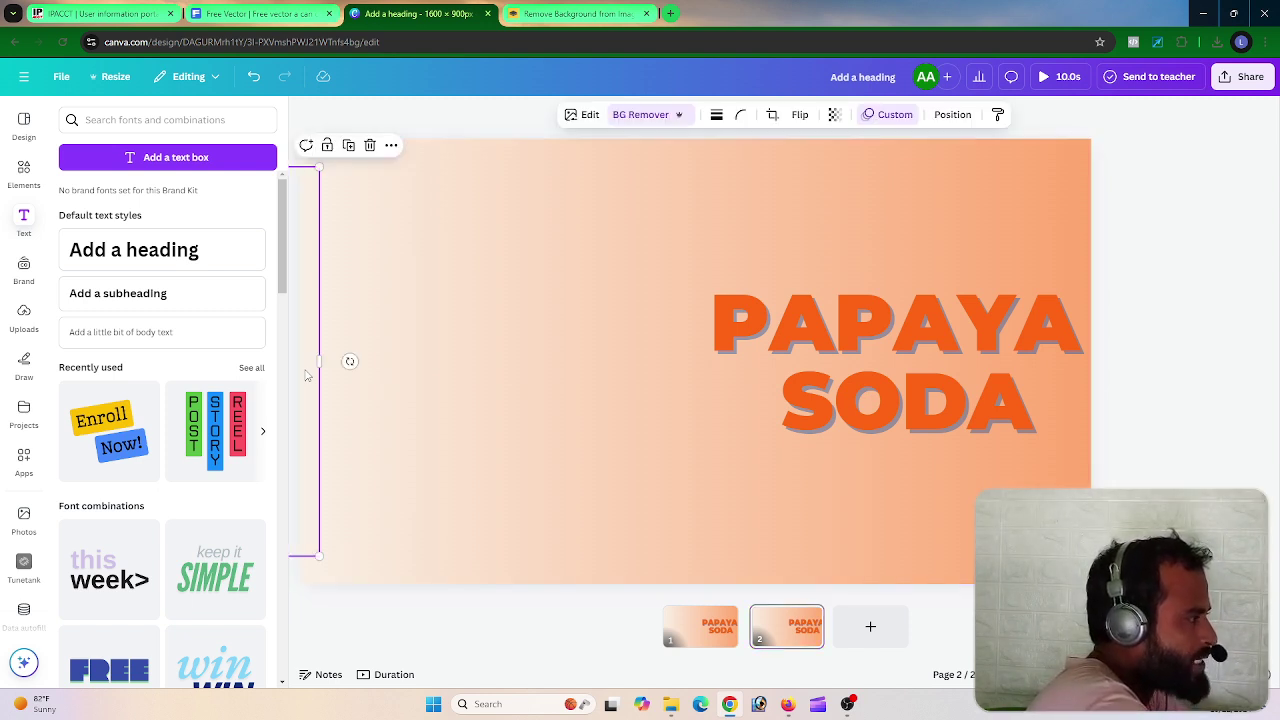
left_click_drag(316, 366, 693, 363)
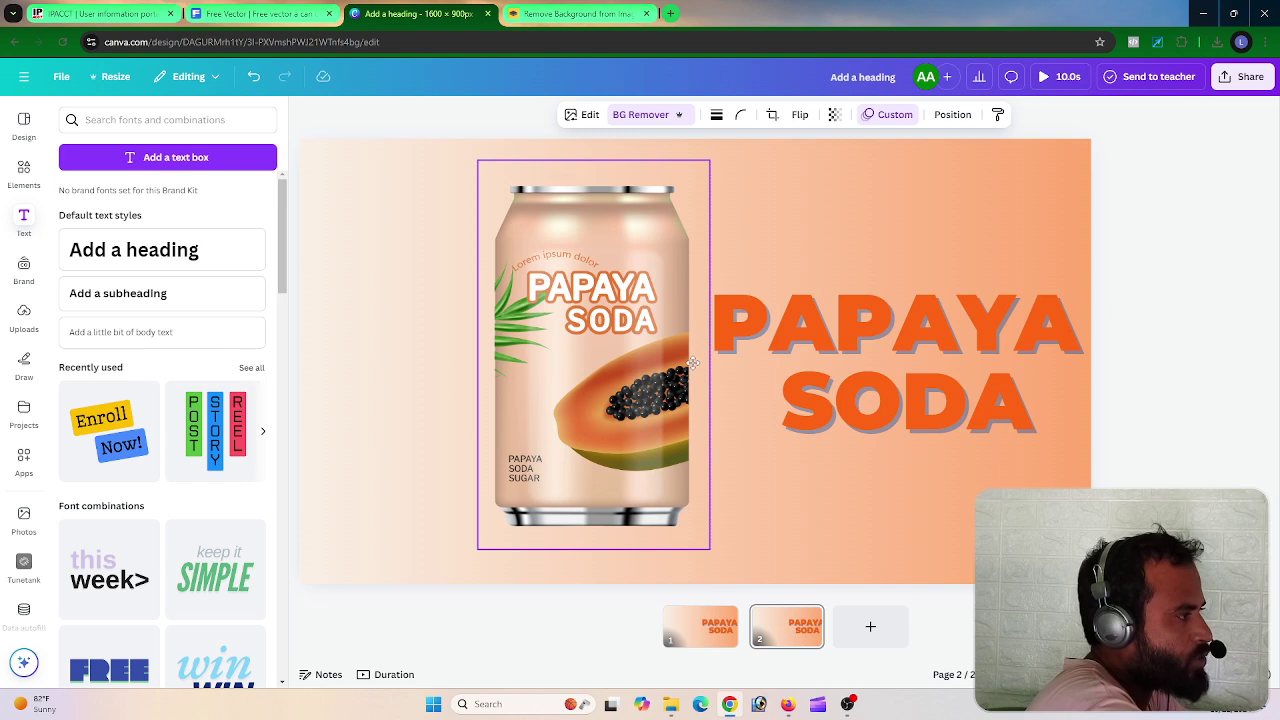
left_click_drag(711, 549, 752, 614)
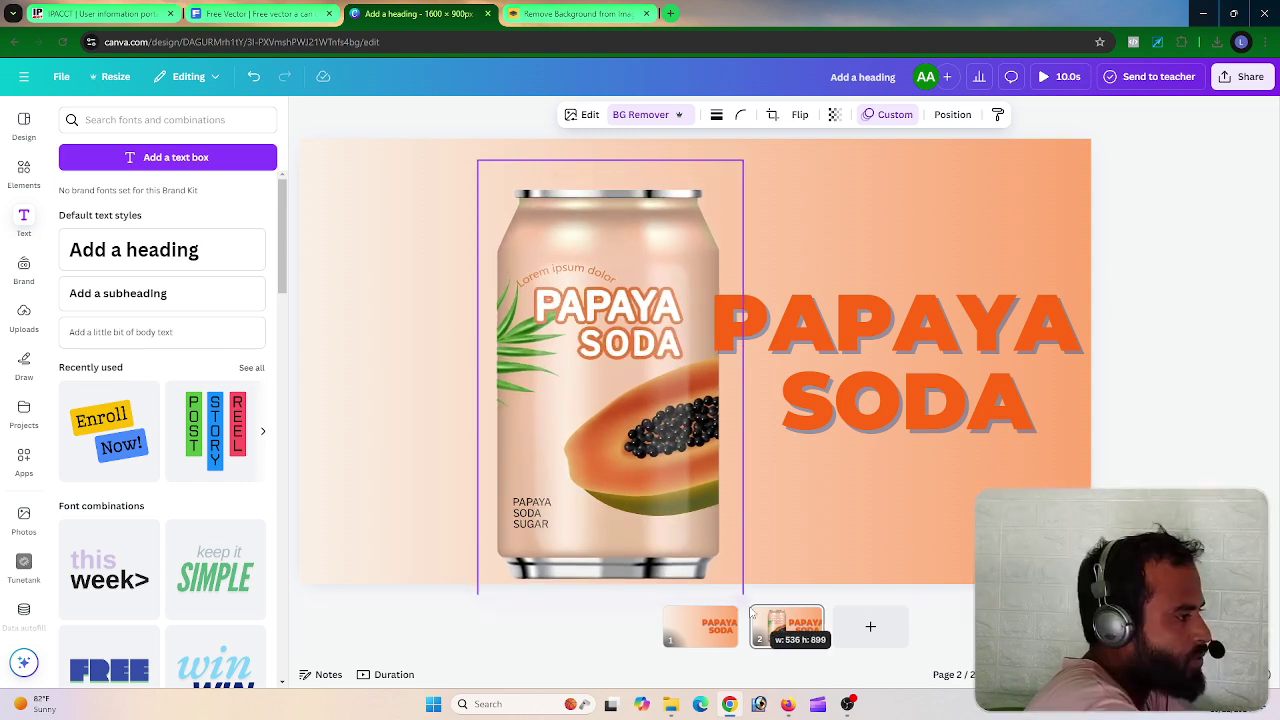
left_click_drag(652, 450, 645, 405)
left_click_drag(737, 565, 763, 605)
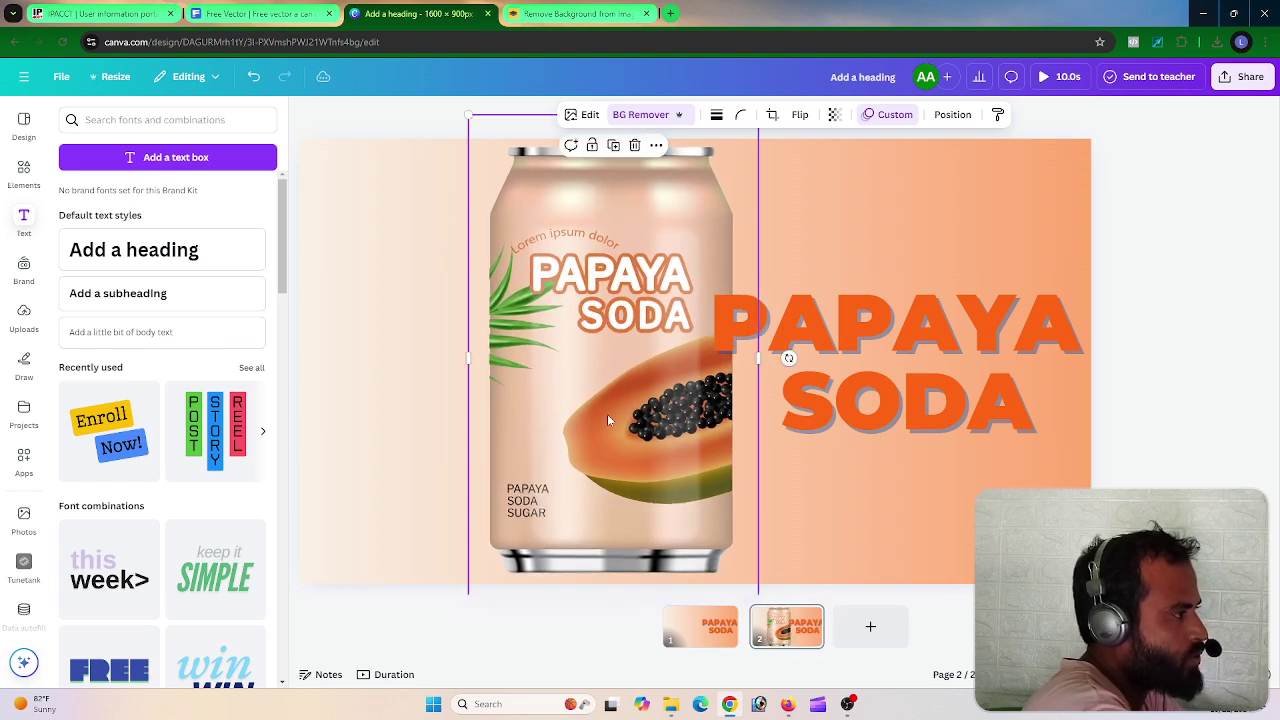
left_click_drag(607, 414, 572, 412)
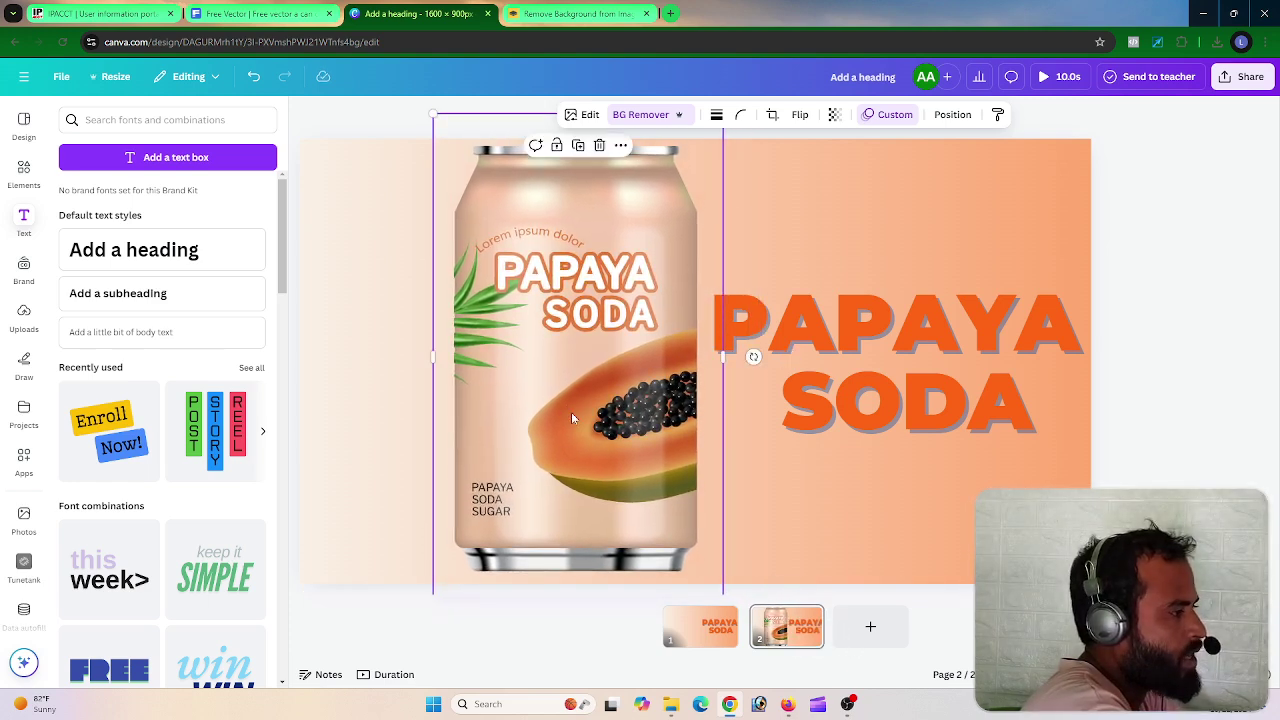
Delete the can's custom animation path on page 2 and close the animation settings
left_click(905, 116)
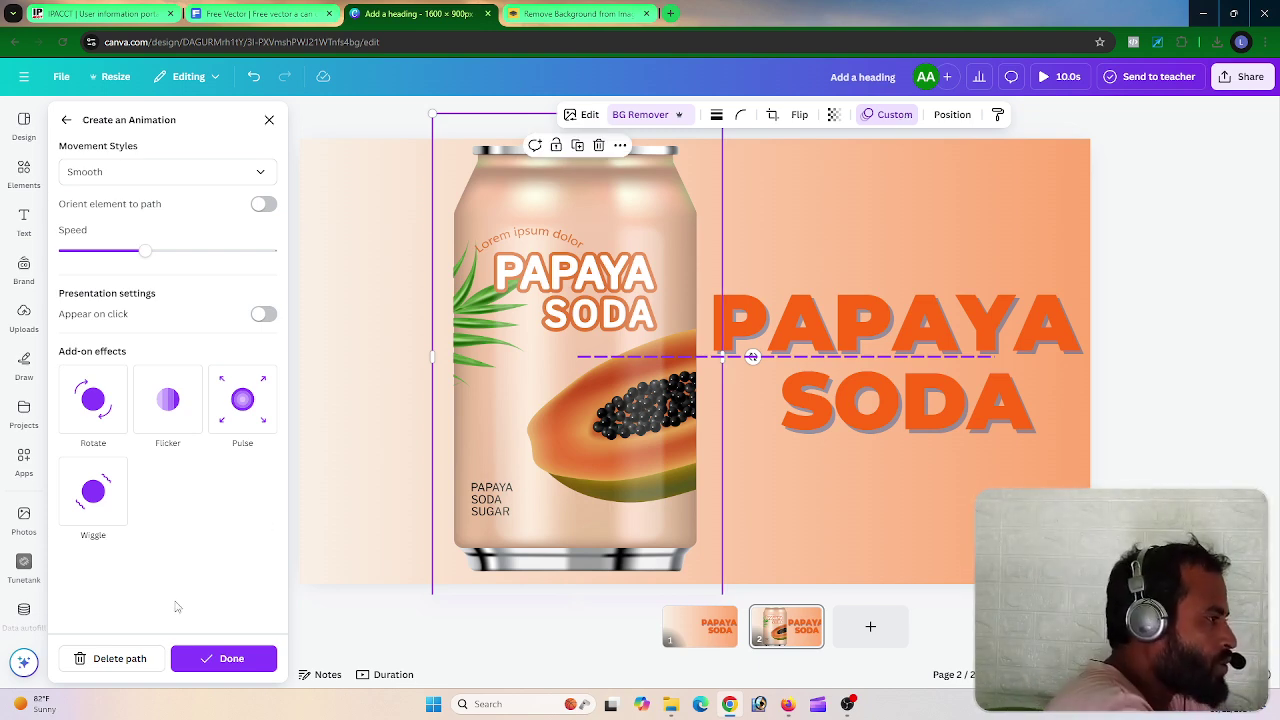
left_click(124, 668)
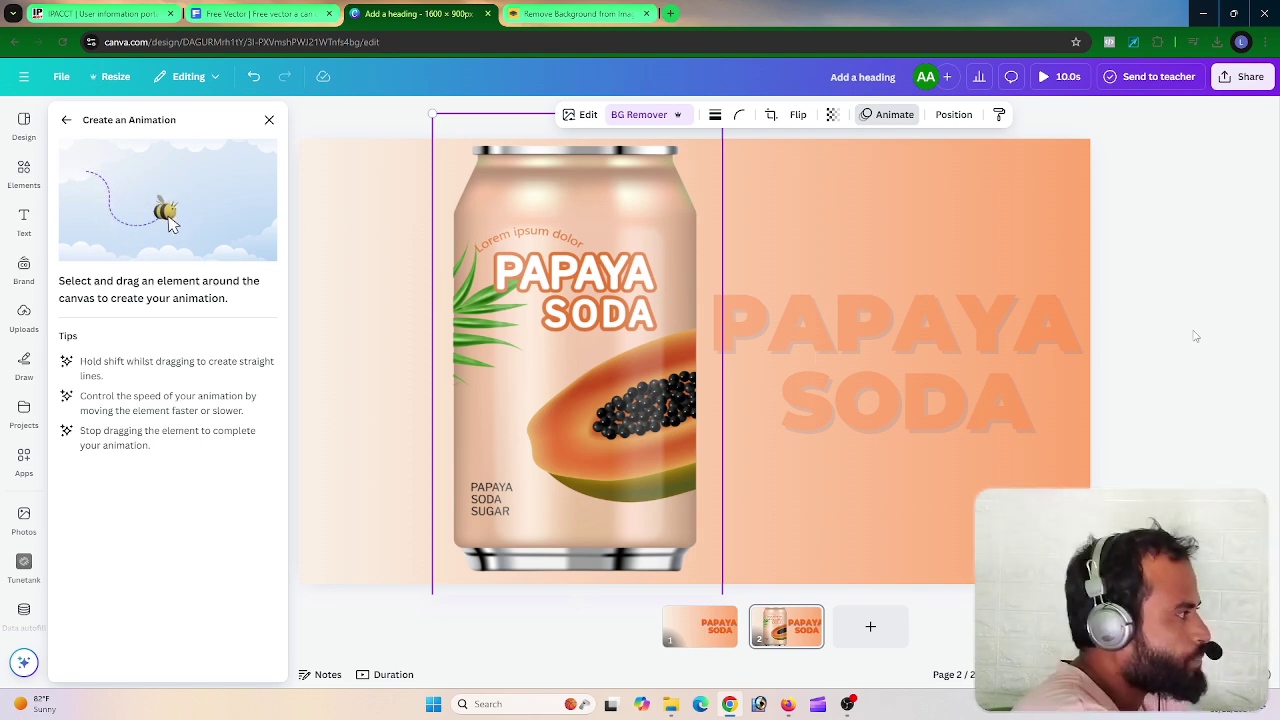
left_click(269, 119)
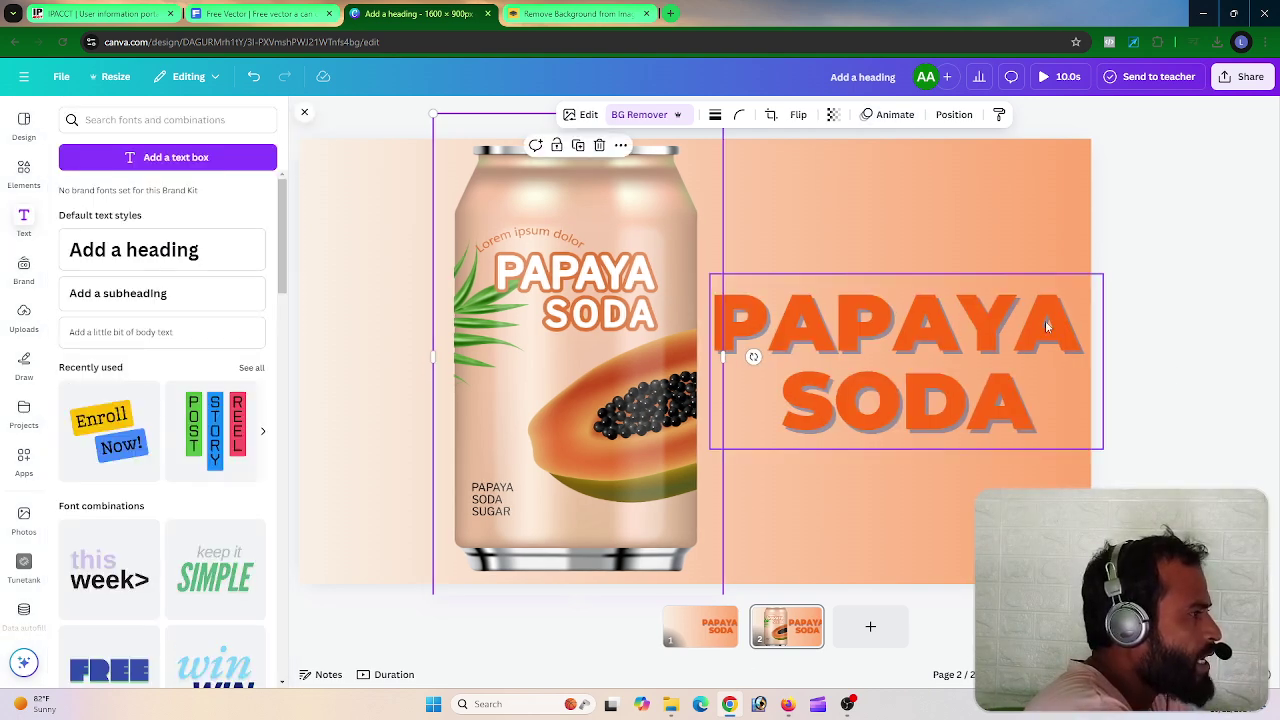
Remove the text animations from both the PAPAYA and SODA title lines on page 2
left_click(965, 325)
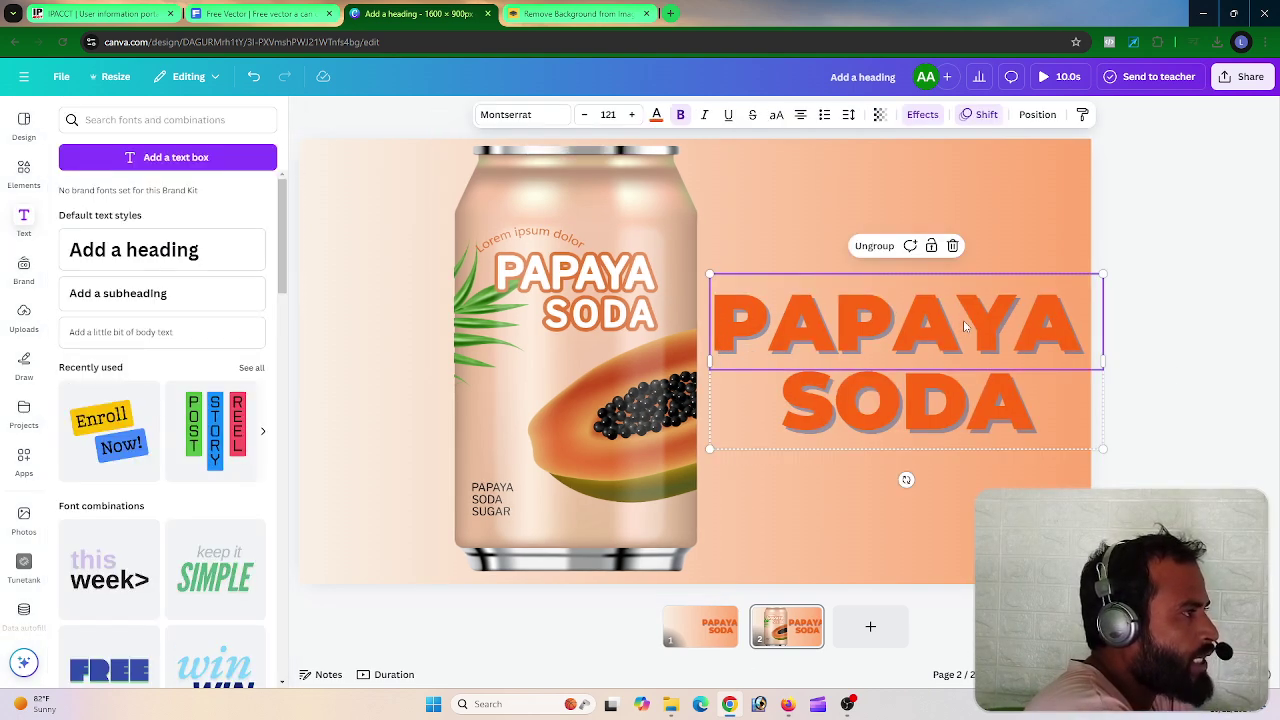
left_click(989, 117)
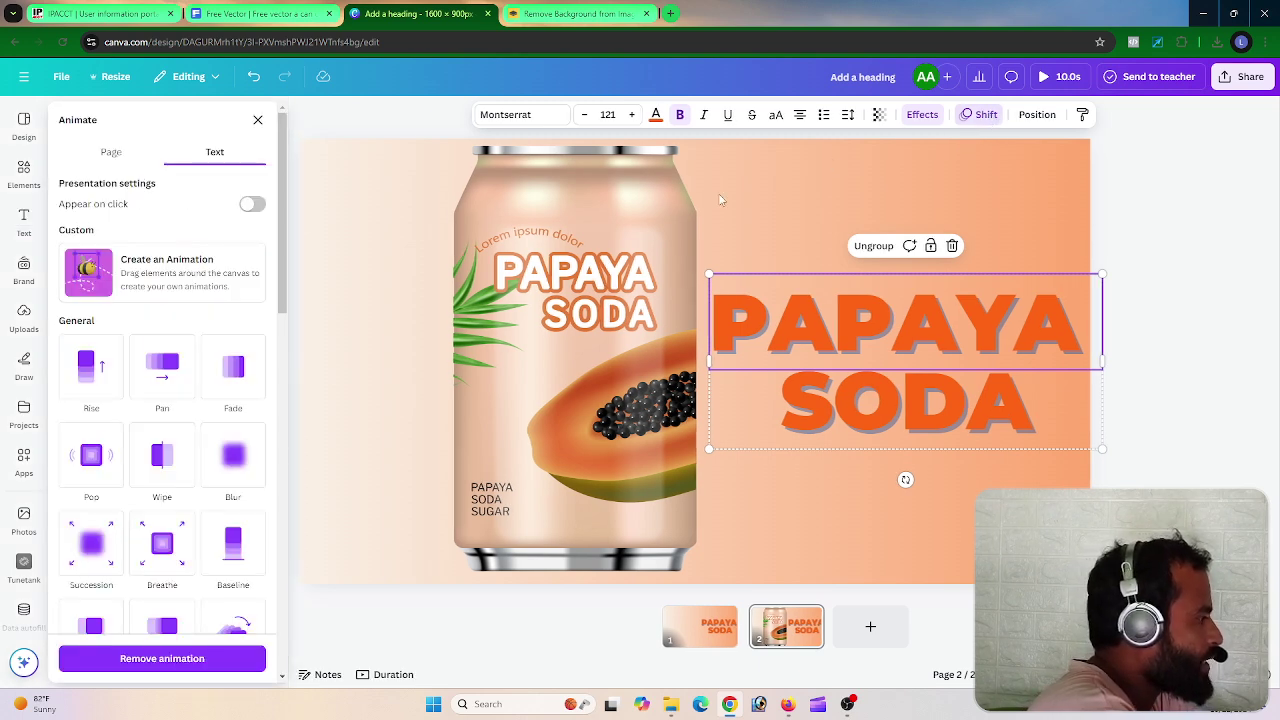
left_click(203, 662)
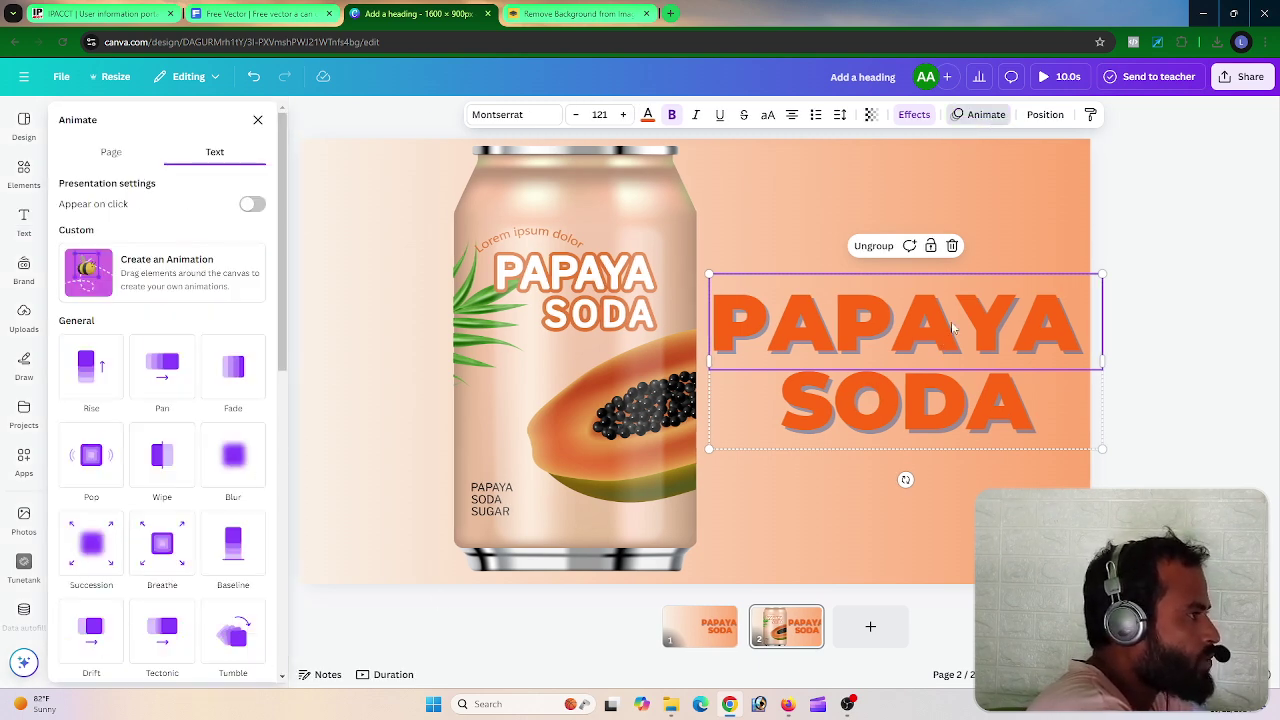
left_click(1150, 207)
left_click(964, 413)
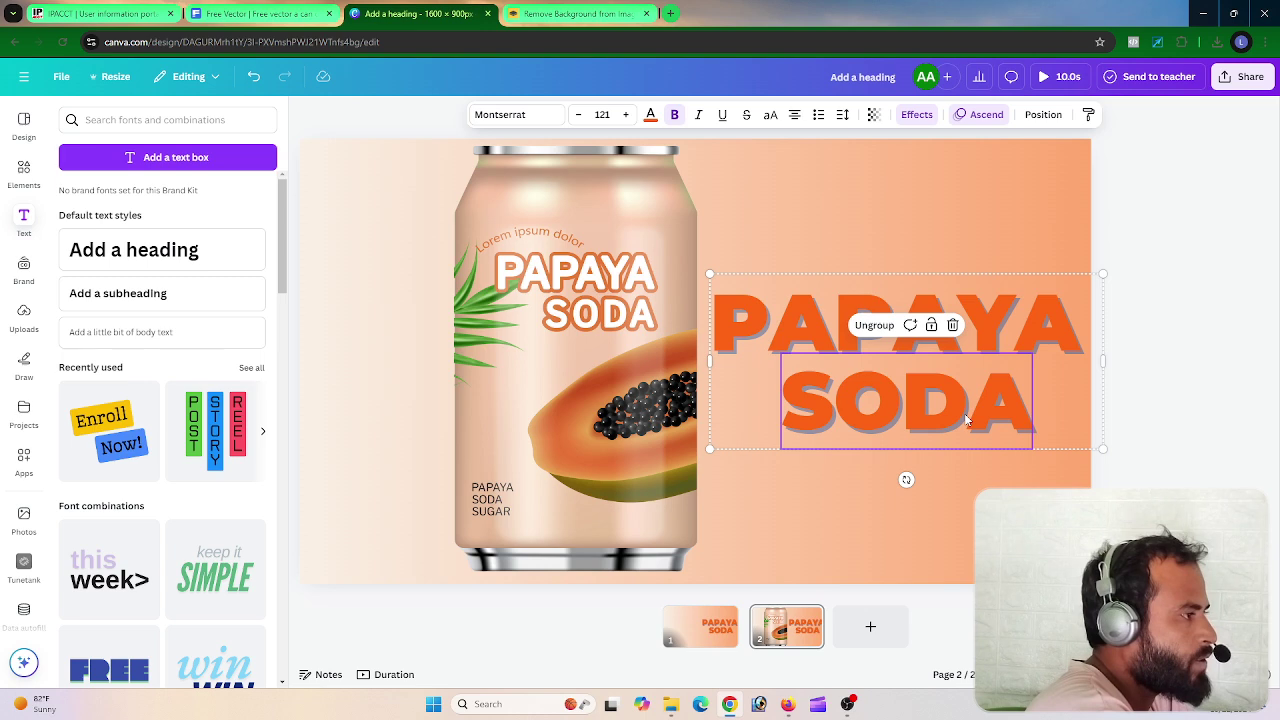
left_click(979, 114)
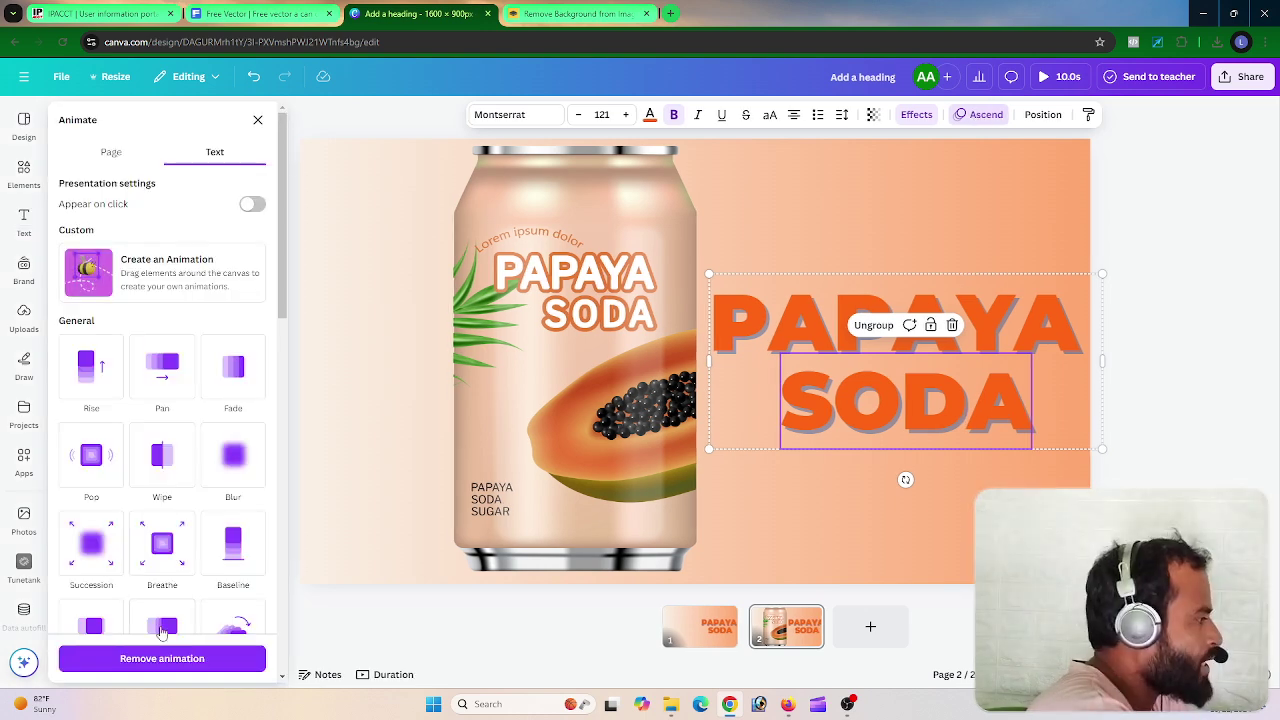
left_click(157, 660)
left_click(986, 114)
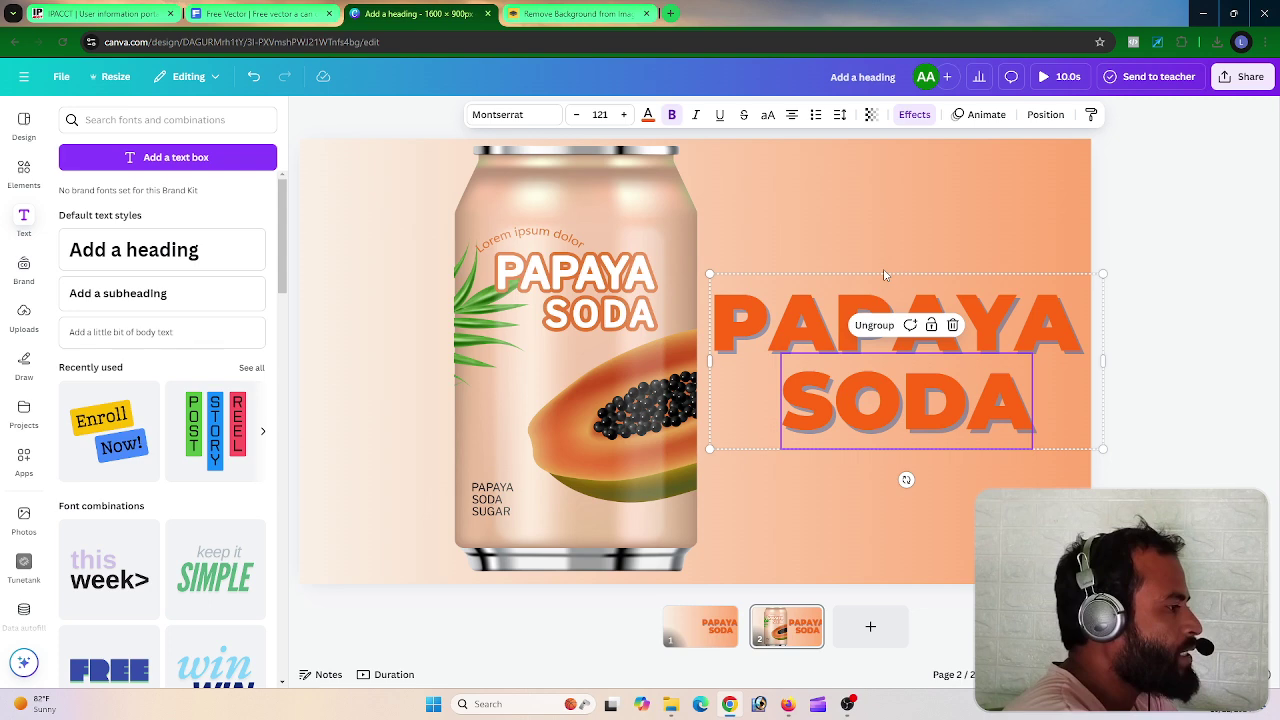
Preview the two-page animation in the player
left_click(1048, 77)
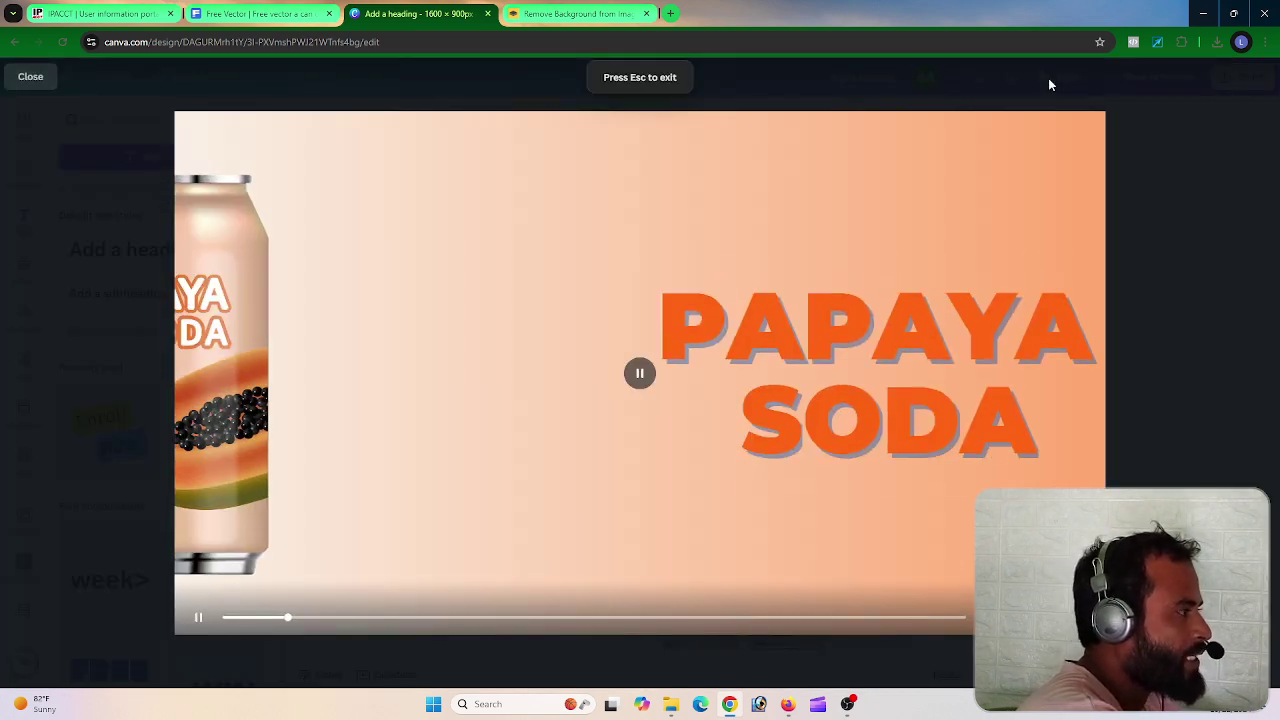